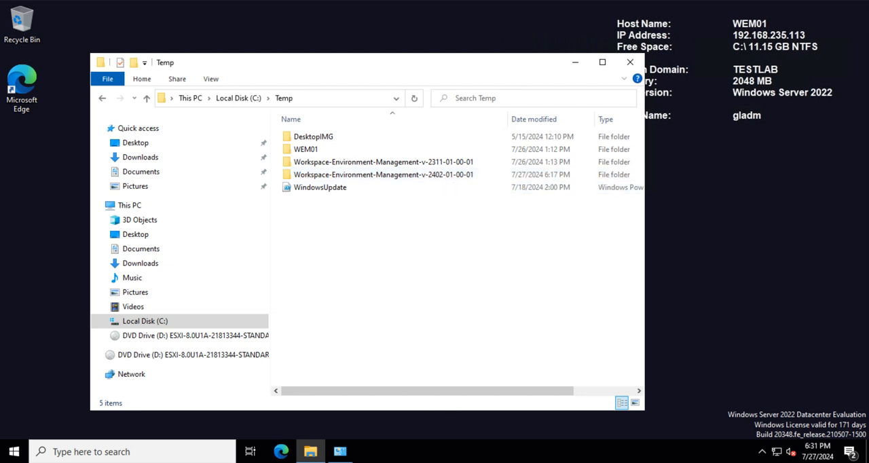
# Step: Review the component upgrade order in the Citrix Workspace Environment Management upgrade documentation, then leave the browser
pyautogui.moveTo(340, 451)
pyautogui.click(398, 418)
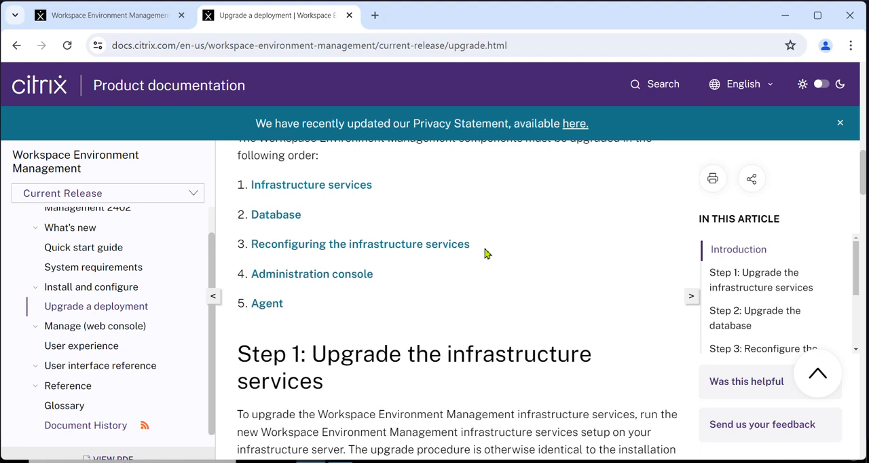
pyautogui.click(784, 16)
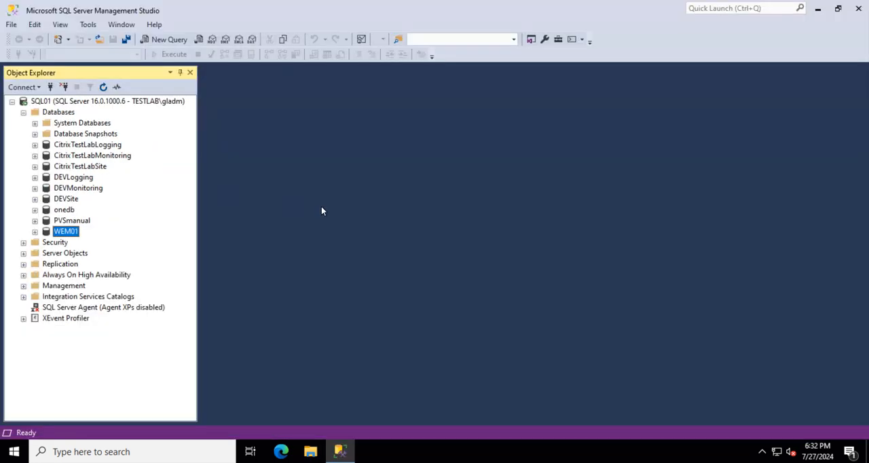
# Step: Make a full backup of the WEM01 database on SQL01 to disk in SQL Server Management Studio, using the default destination file WEM01.bak
pyautogui.click(71, 221)
pyautogui.click(65, 232)
pyautogui.rightClick(65, 233)
pyautogui.moveTo(130, 279)
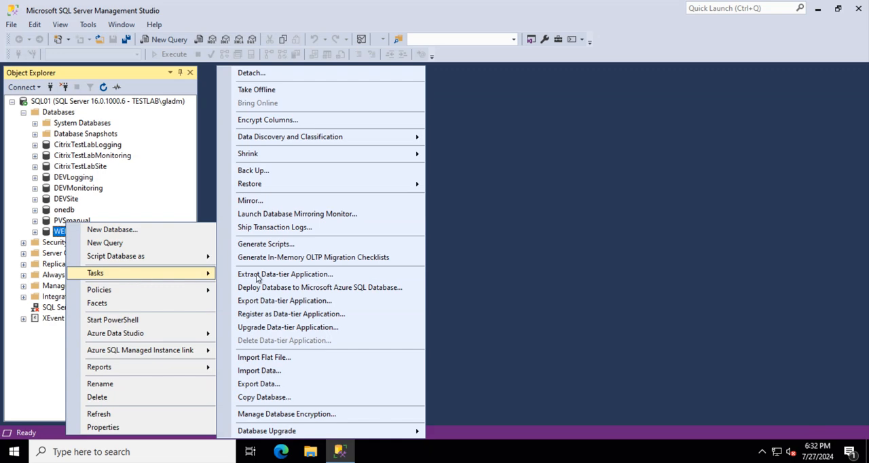
pyautogui.click(313, 171)
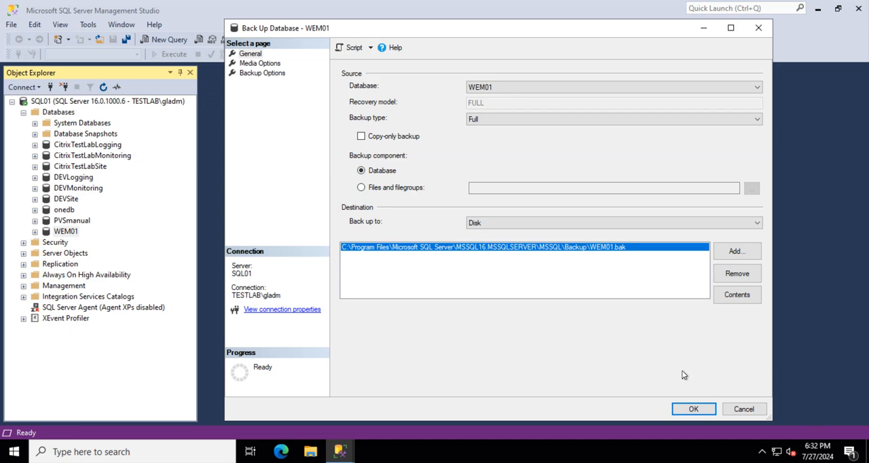
pyautogui.click(694, 409)
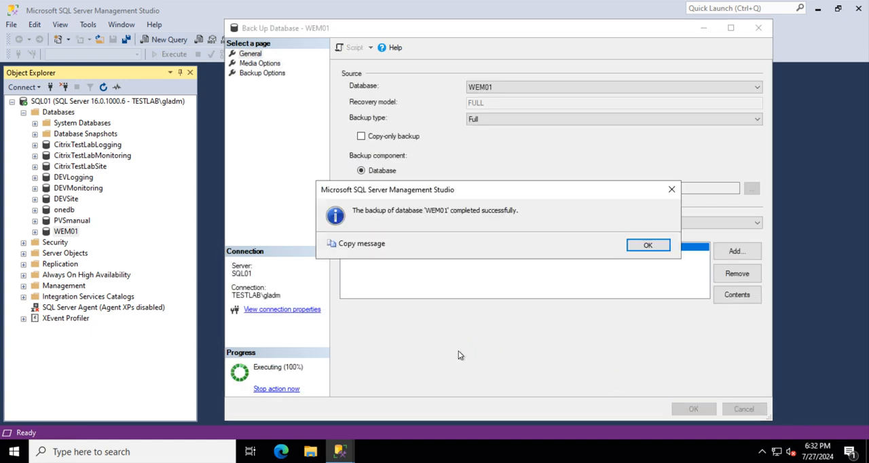
pyautogui.click(649, 245)
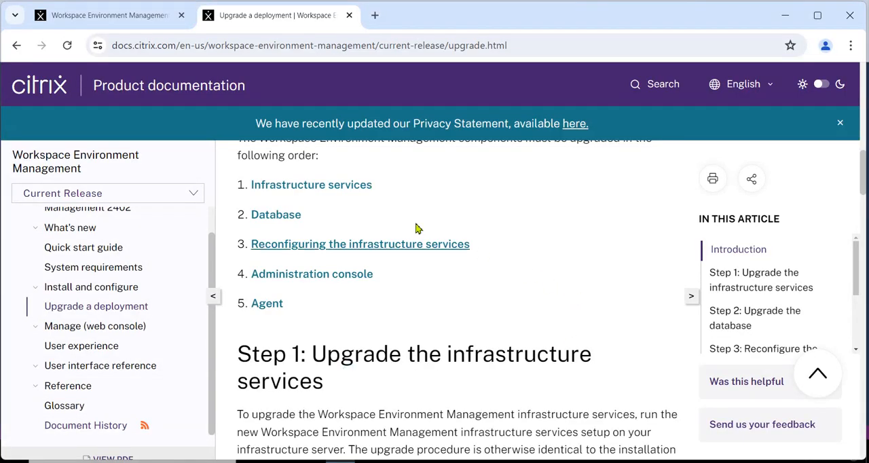
# Step: Examine the Agents statistics and the Configuration Sets in the Workspace Environment Management web console
pyautogui.click(133, 16)
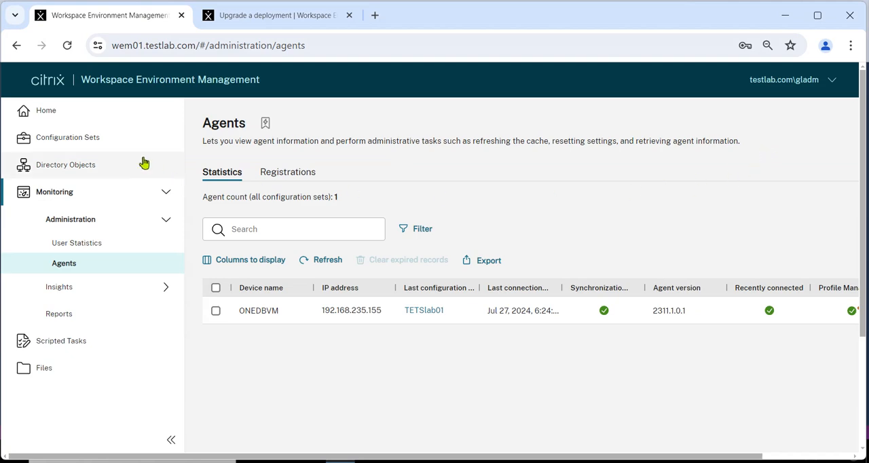
pyautogui.click(65, 144)
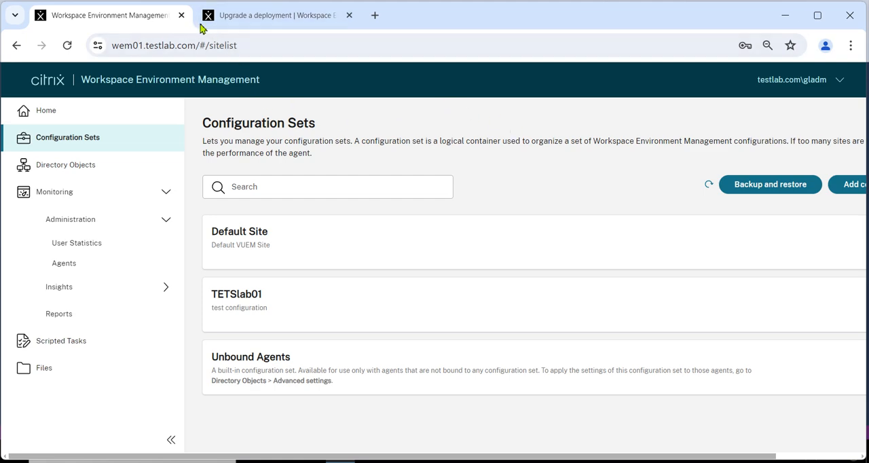
pyautogui.click(282, 19)
pyautogui.click(145, 25)
# Step: Sign out of the Workspace Environment Management web console, close its page and put the browser away
pyautogui.click(794, 83)
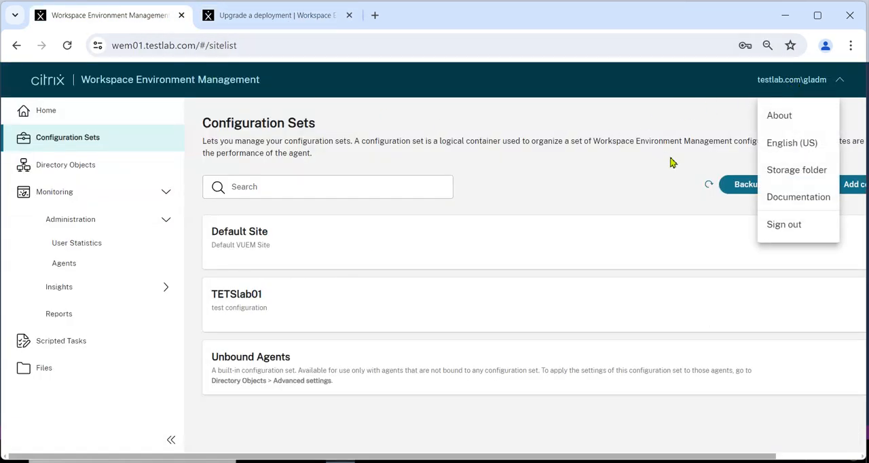
pyautogui.click(786, 228)
pyautogui.click(181, 15)
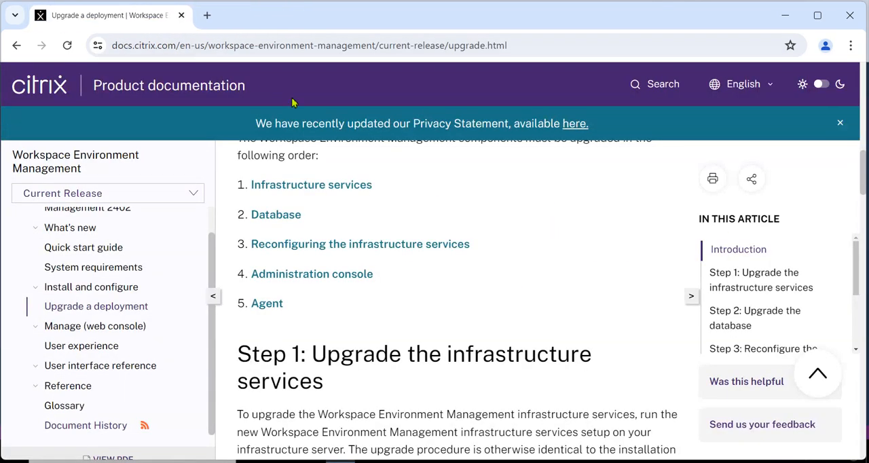
pyautogui.click(785, 15)
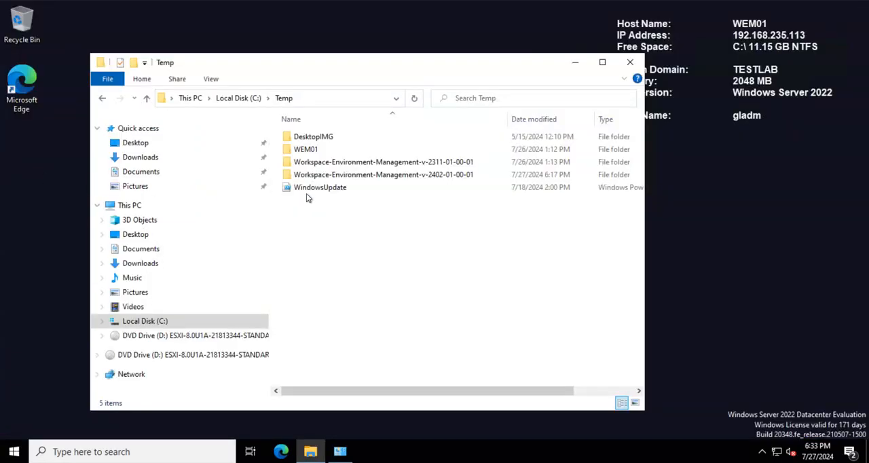
pyautogui.doubleClick(417, 177)
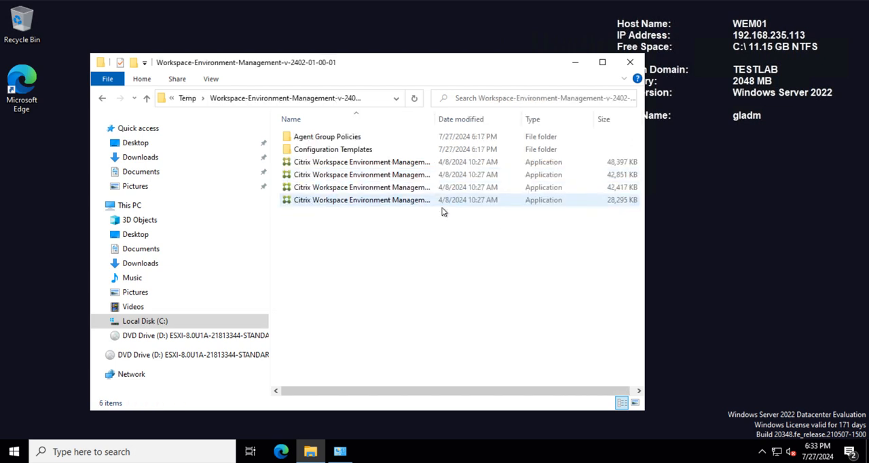
pyautogui.moveTo(436, 124); pyautogui.dragTo(566, 126)
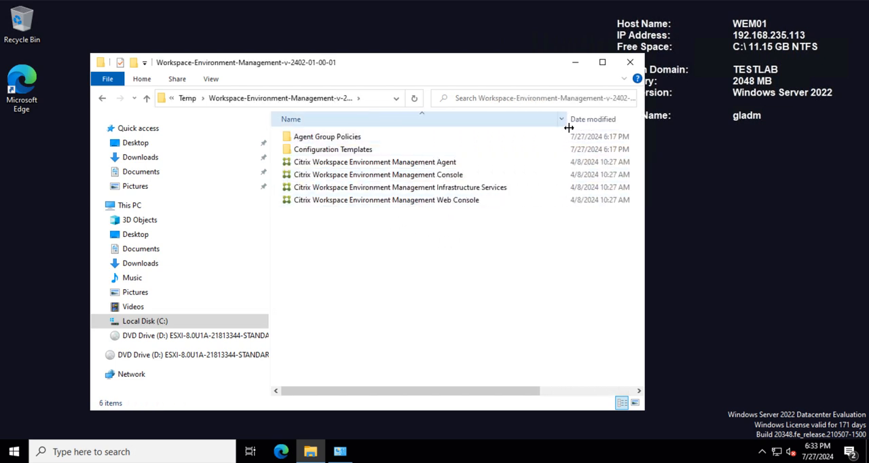
pyautogui.click(422, 189)
pyautogui.rightClick(422, 189)
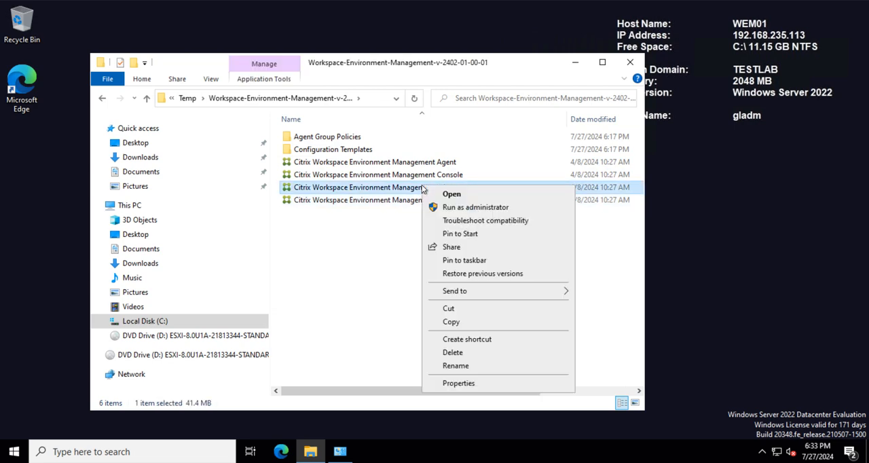
pyautogui.click(462, 208)
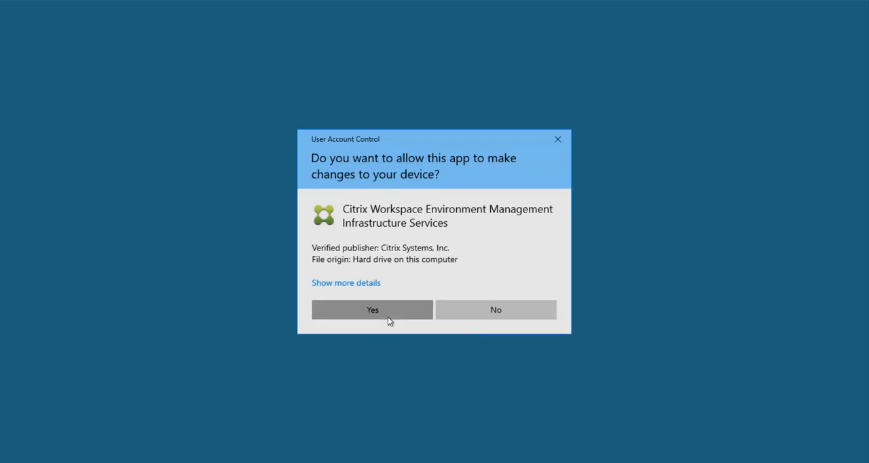
pyautogui.click(388, 316)
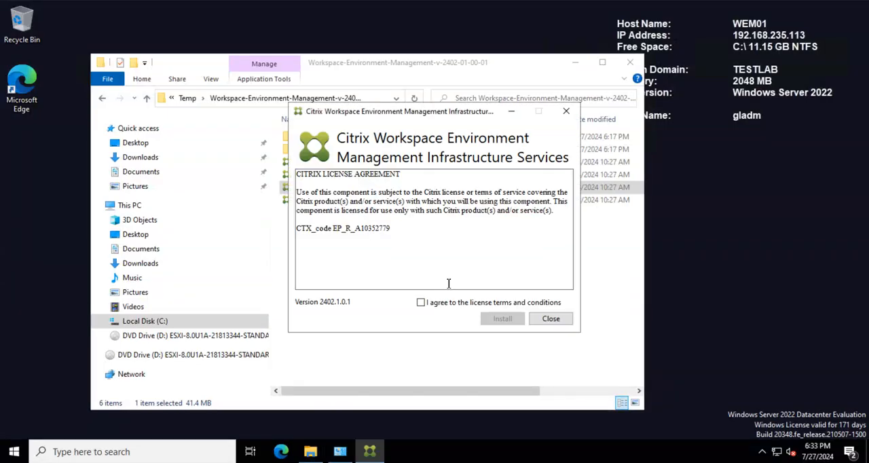
# Step: Accept the license terms and install the Infrastructure Services version 2402.1.0.1 to the default destination folder, completing the setup wizard
pyautogui.click(421, 302)
pyautogui.click(502, 318)
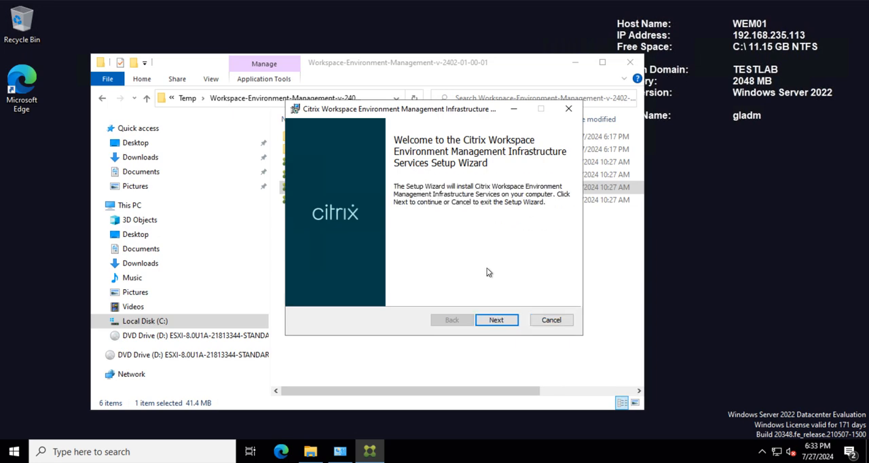
pyautogui.click(502, 320)
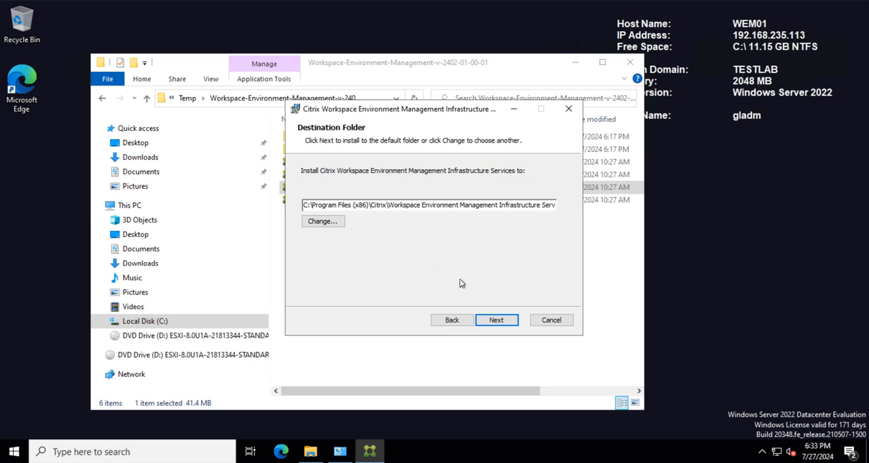
pyautogui.click(496, 320)
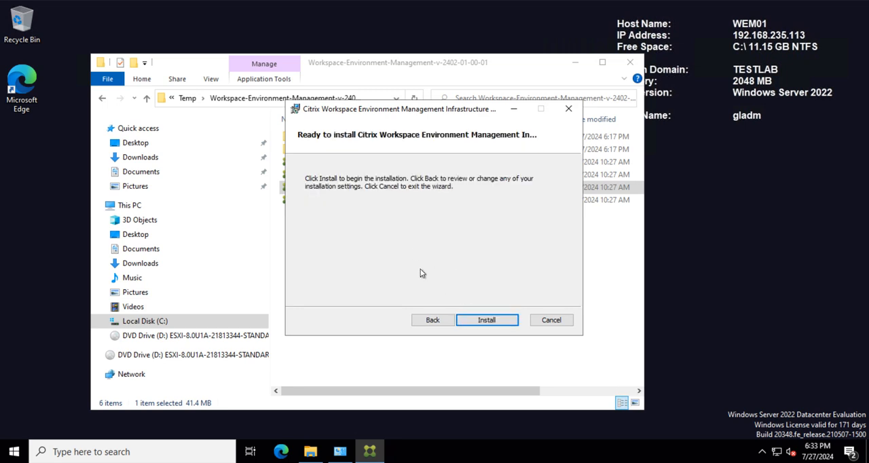
pyautogui.click(490, 320)
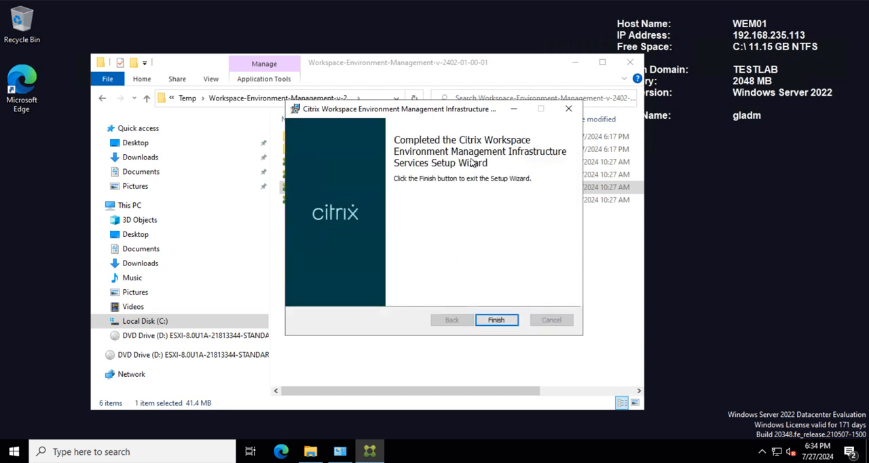
pyautogui.click(501, 320)
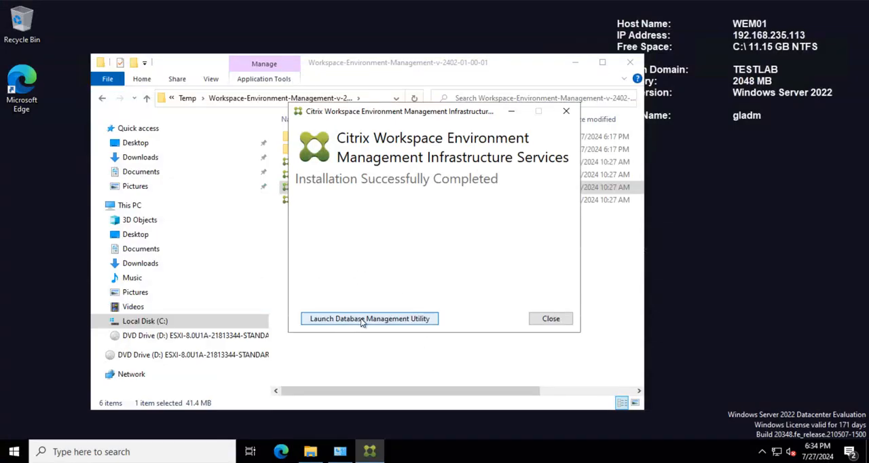
# Step: Upgrade the WEM01 database on sql01.testlab.com in the WEM Database Management Utility using the integrated Windows connection, and exit the utility
pyautogui.click(361, 320)
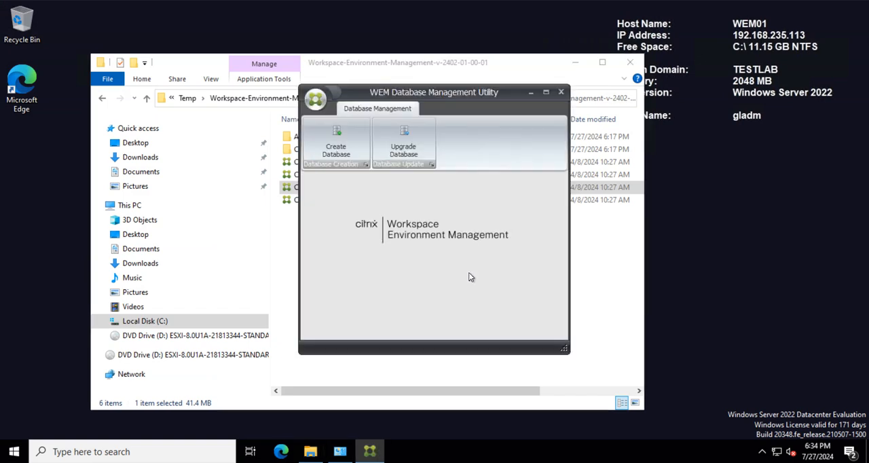
pyautogui.click(405, 143)
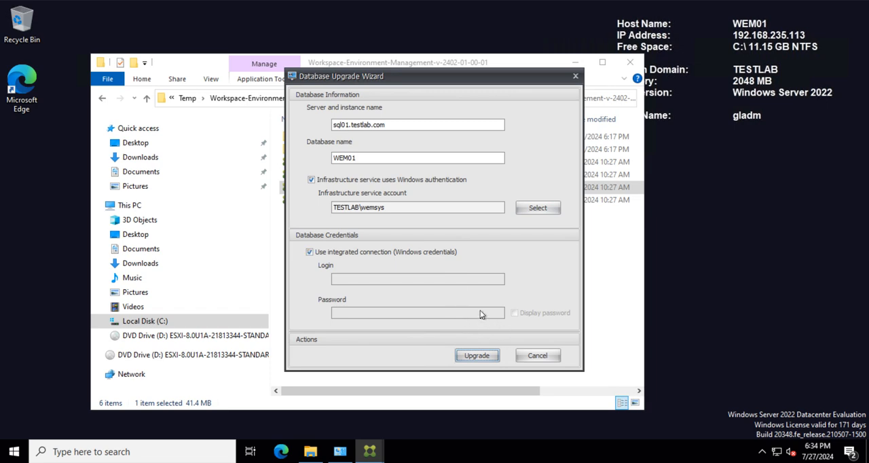
pyautogui.moveTo(456, 77); pyautogui.dragTo(431, 75)
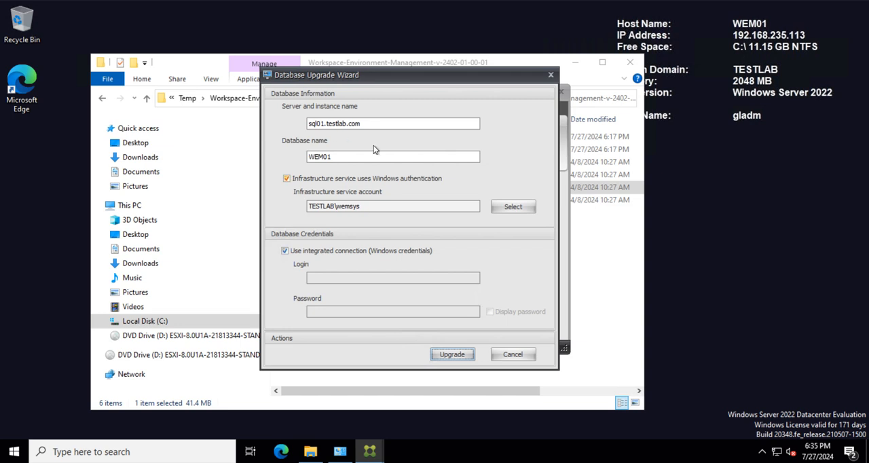
pyautogui.click(442, 357)
pyautogui.click(450, 356)
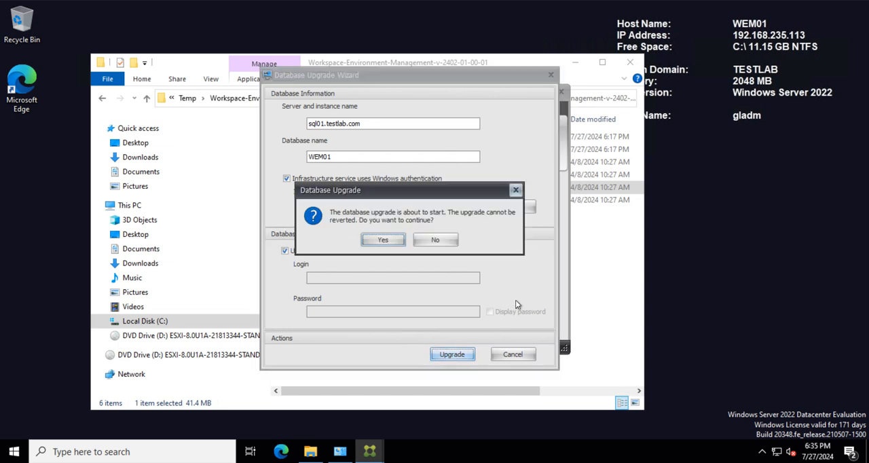
pyautogui.click(382, 241)
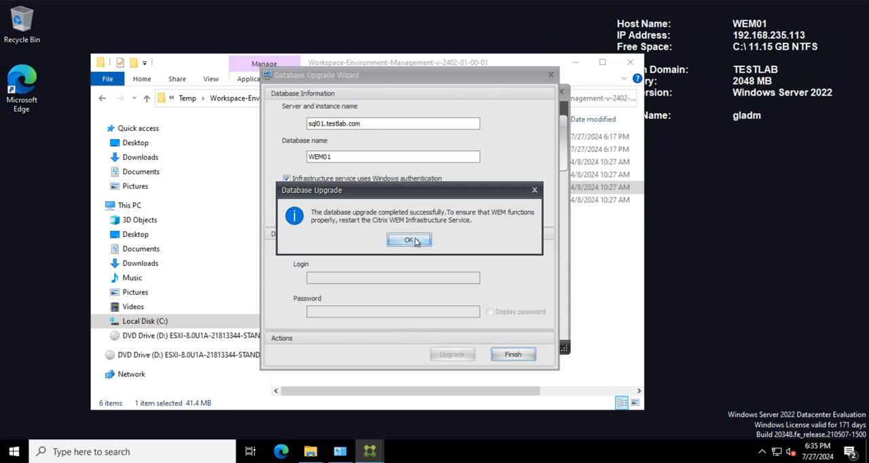
pyautogui.click(415, 241)
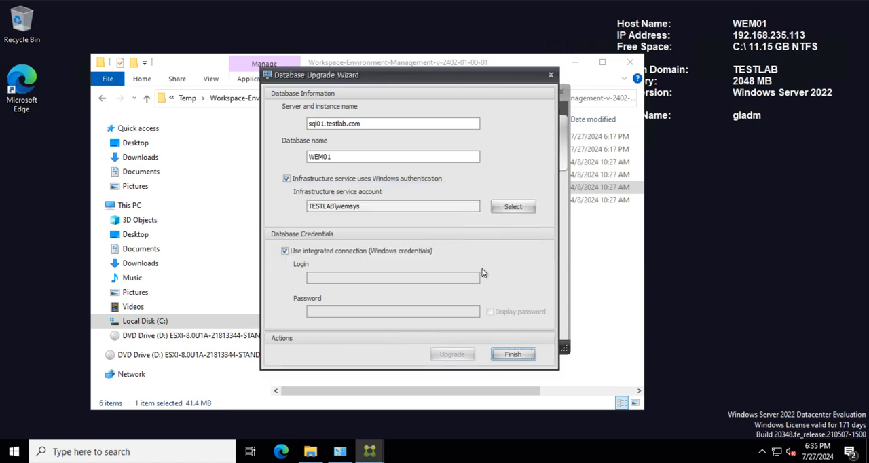
pyautogui.click(514, 355)
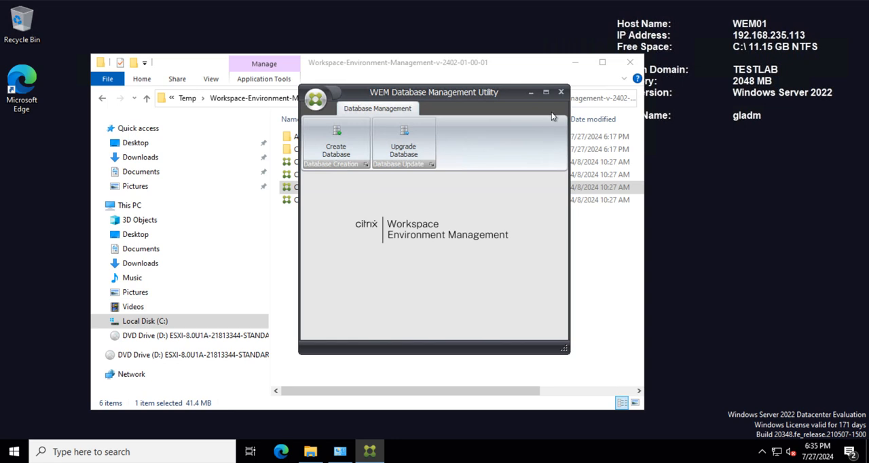
pyautogui.click(560, 94)
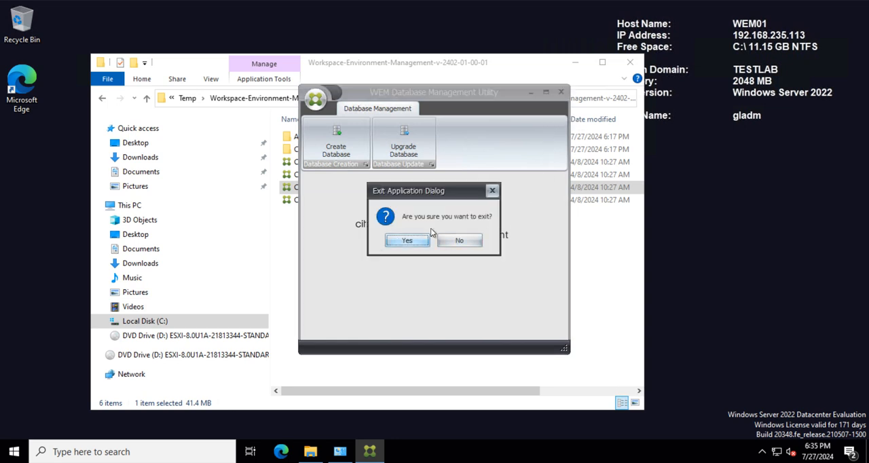
pyautogui.click(409, 241)
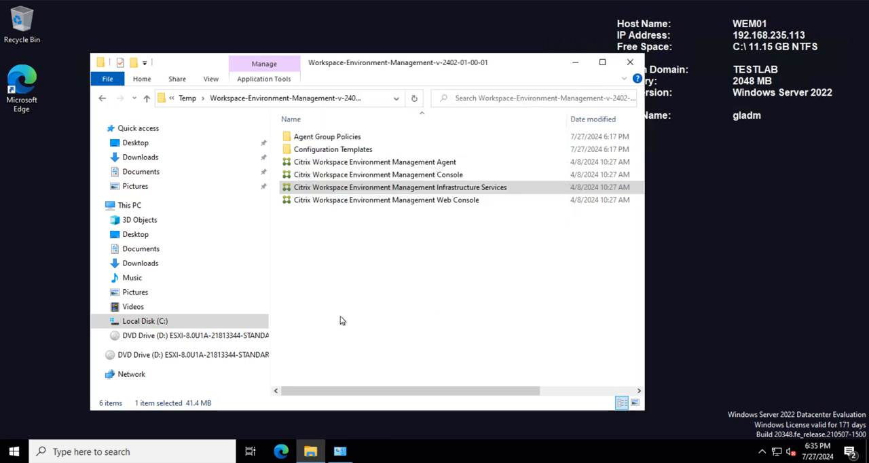
# Step: Open the Windows Services console as administrator and go to the list of local services
pyautogui.click(108, 452)
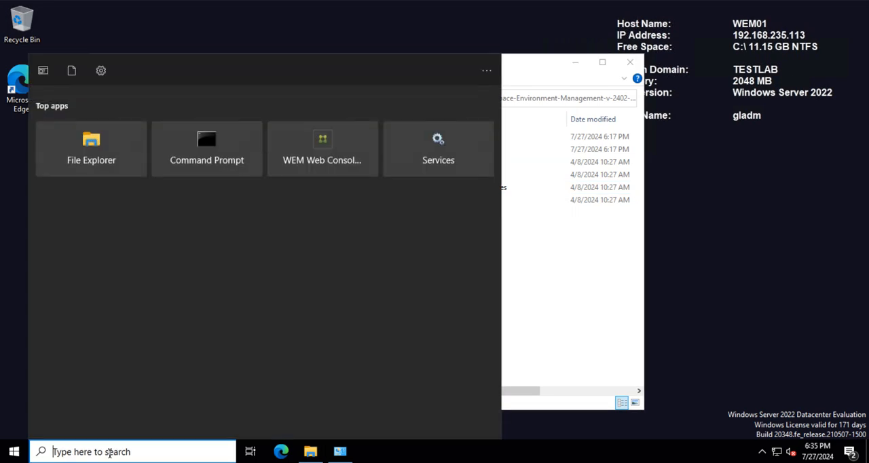
pyautogui.write('sercie')
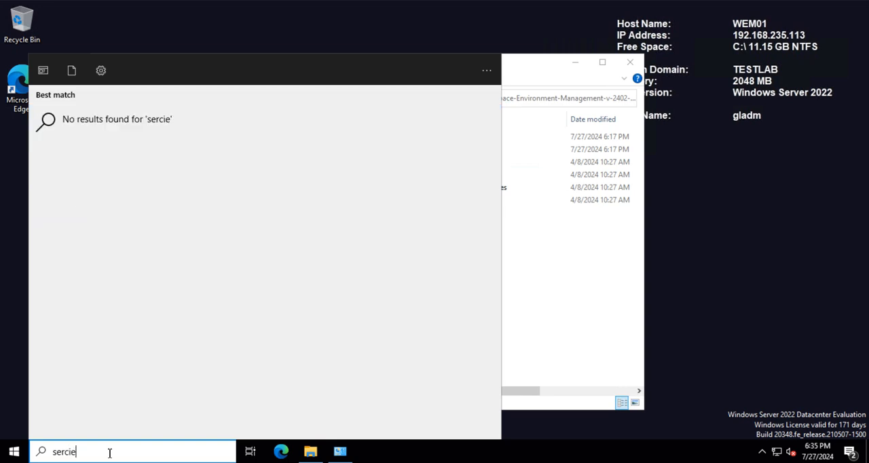
pyautogui.press('BackSpace')
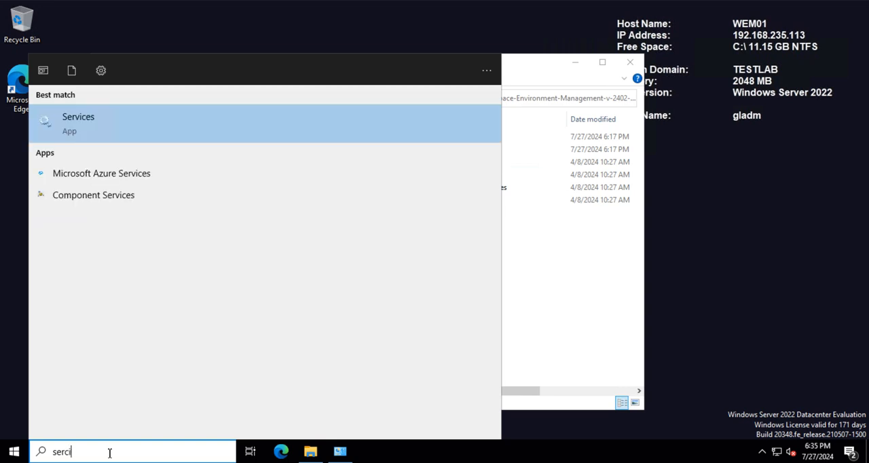
pyautogui.rightClick(166, 120)
pyautogui.click(203, 134)
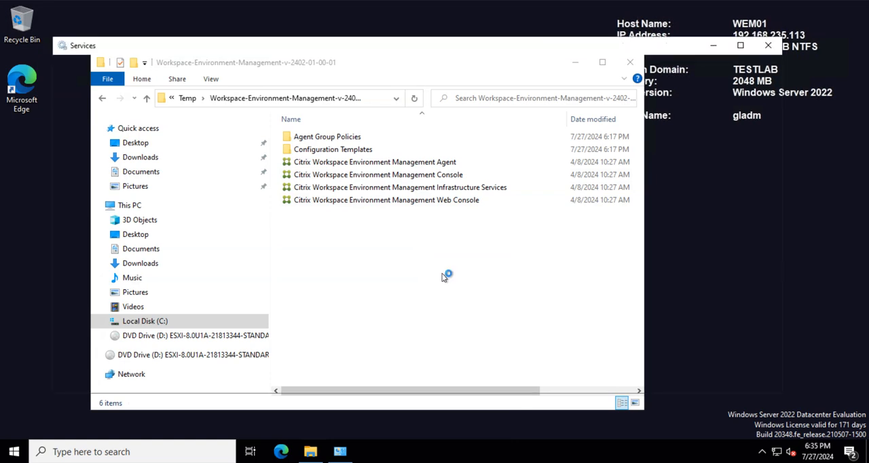
pyautogui.click(299, 285)
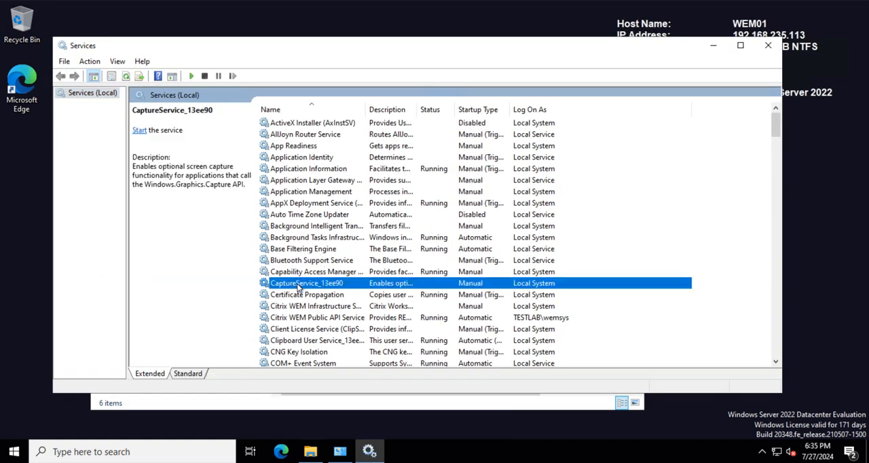
# Step: Start the Citrix WEM Infrastructure Service, refresh the list of services and close the Services console
pyautogui.click(336, 307)
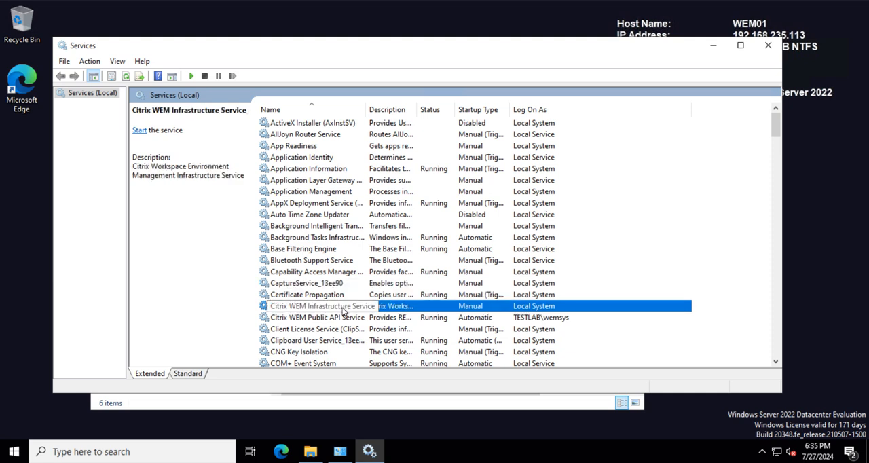
pyautogui.moveTo(364, 109); pyautogui.dragTo(439, 109)
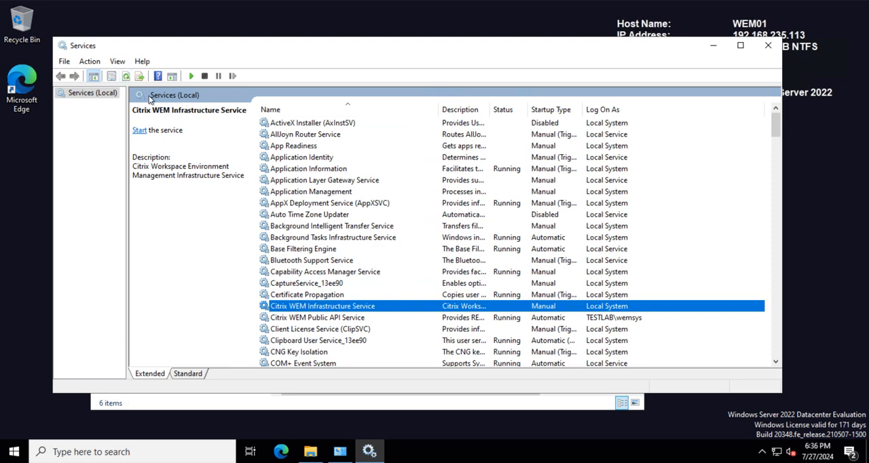
pyautogui.rightClick(317, 307)
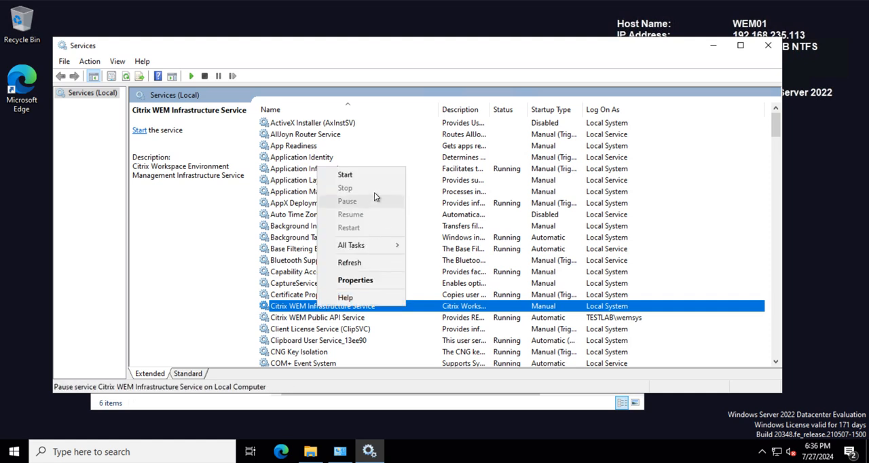
pyautogui.click(359, 175)
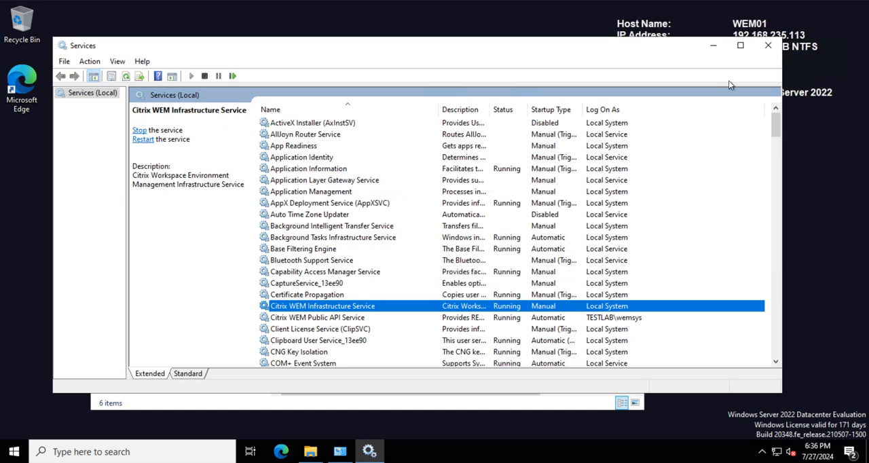
pyautogui.click(126, 79)
pyautogui.click(773, 48)
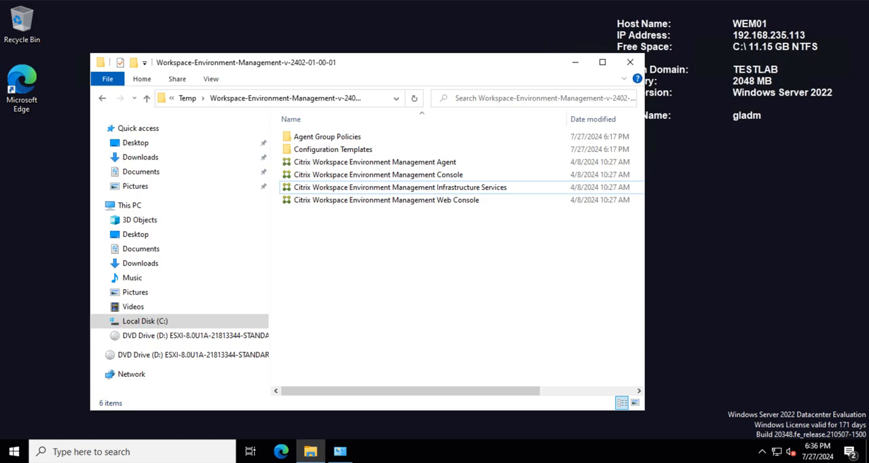
# Step: Check the component upgrade order in the Citrix documentation and launch WEM Infrastructure Service Configuration as administrator, allowing it to make changes
pyautogui.moveTo(340, 449)
pyautogui.click(346, 374)
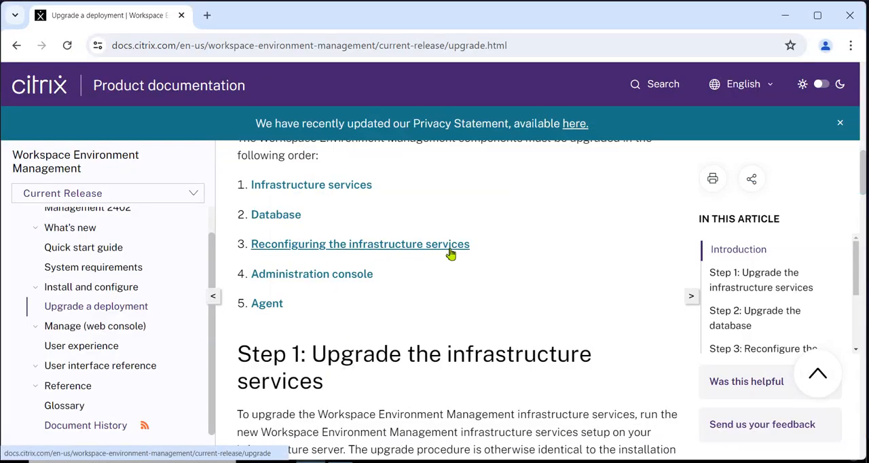
pyautogui.click(785, 14)
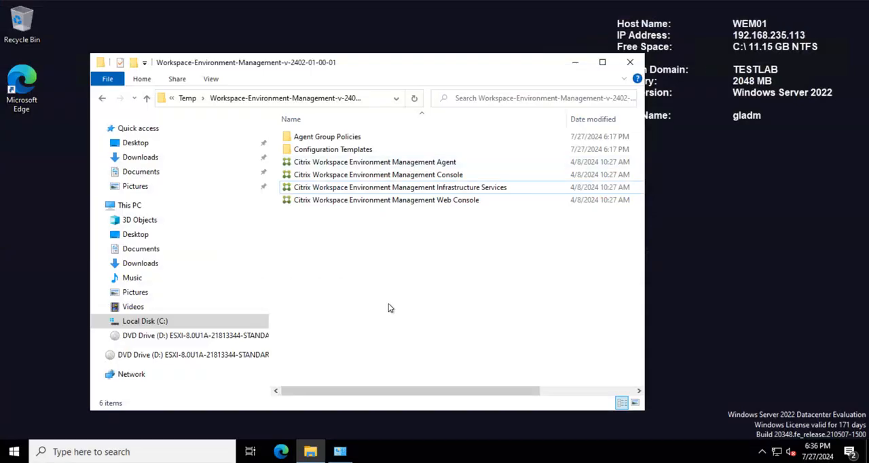
pyautogui.click(13, 451)
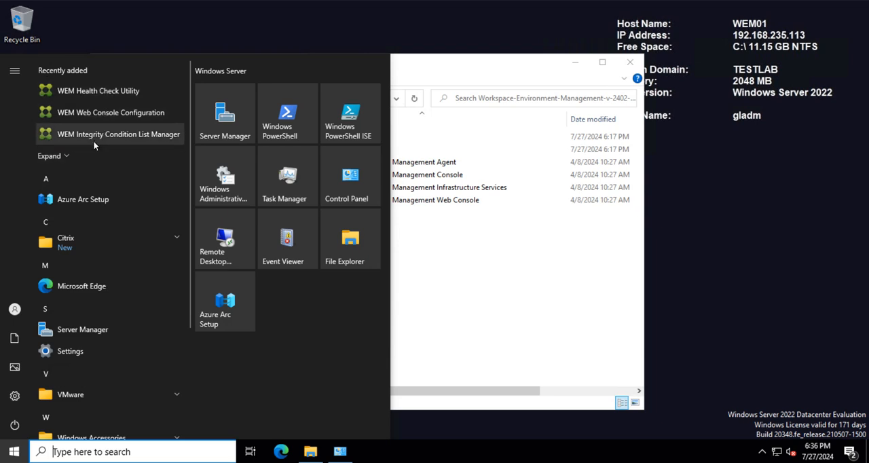
pyautogui.click(130, 247)
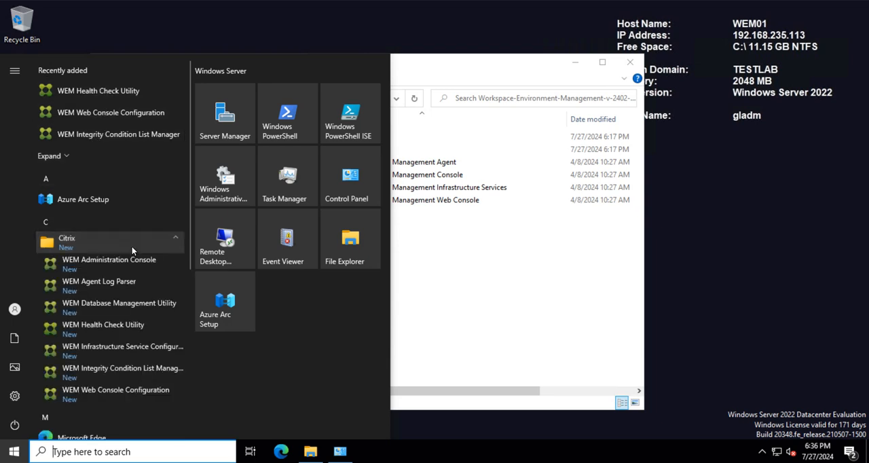
pyautogui.rightClick(94, 352)
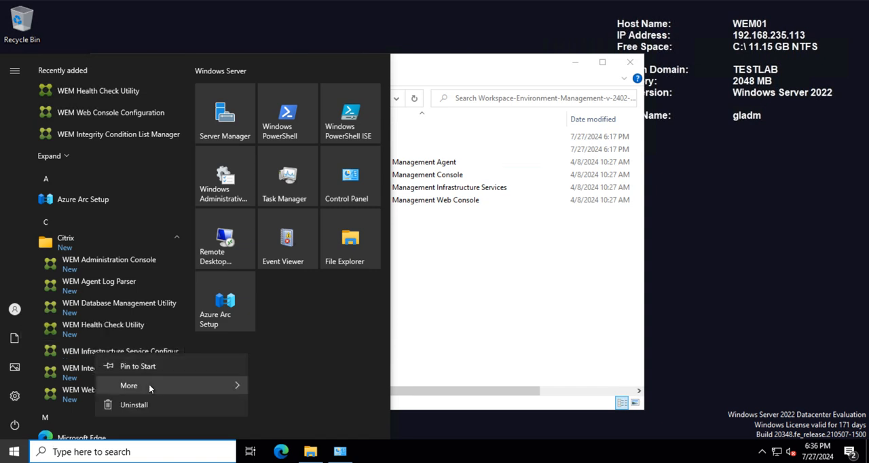
pyautogui.moveTo(148, 384)
pyautogui.click(325, 365)
pyautogui.click(389, 312)
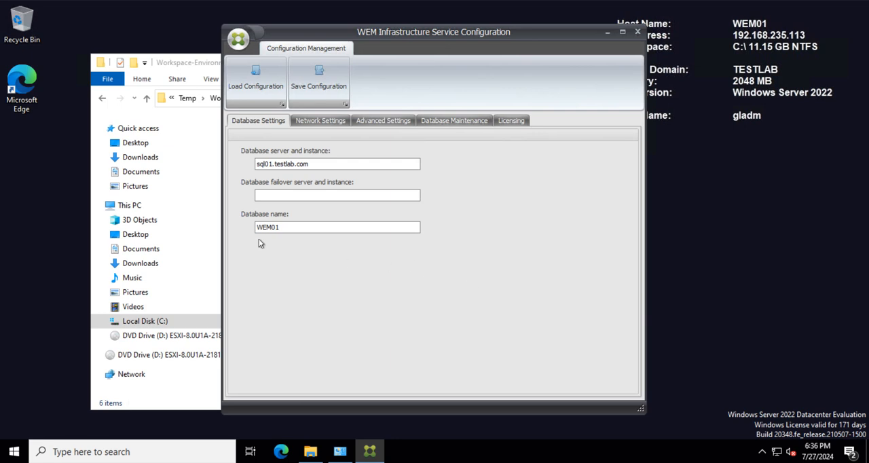
# Step: Review the network, advanced, maintenance, licensing and database settings, save the configuration with a Broker Service restart, and exit the utility
pyautogui.click(305, 120)
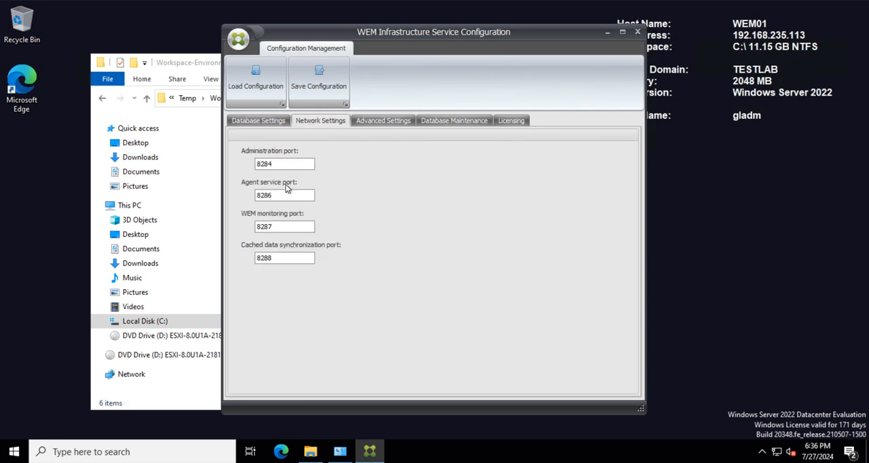
pyautogui.click(370, 119)
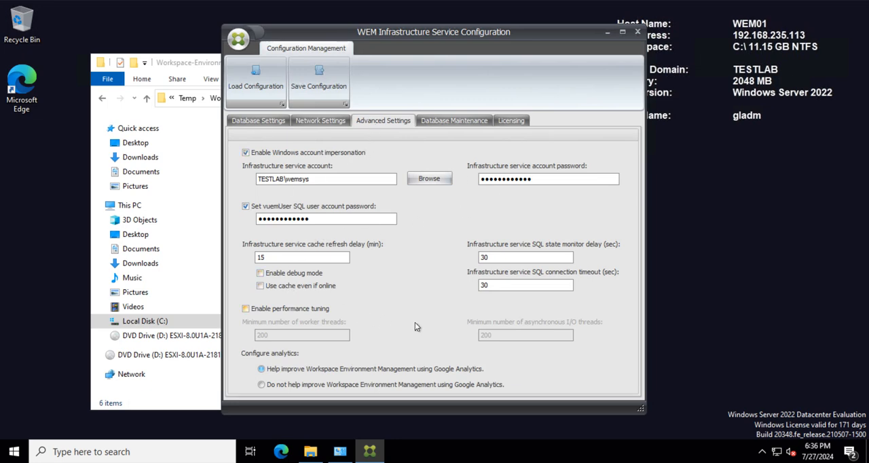
pyautogui.click(456, 121)
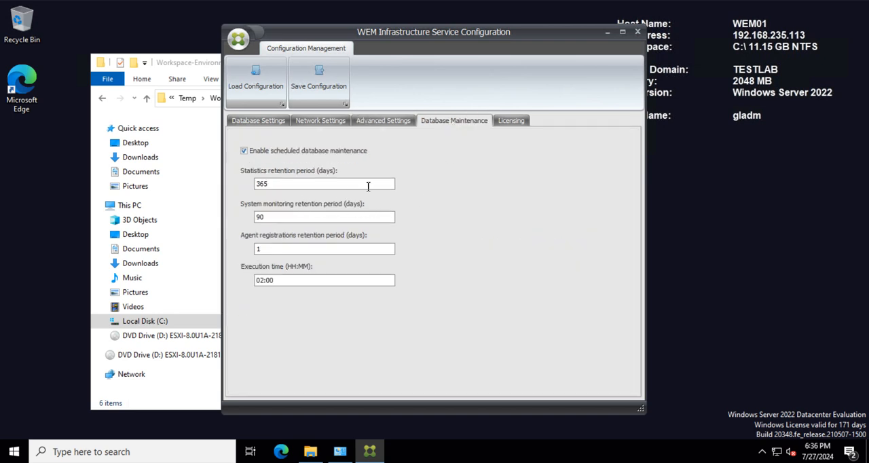
pyautogui.click(513, 122)
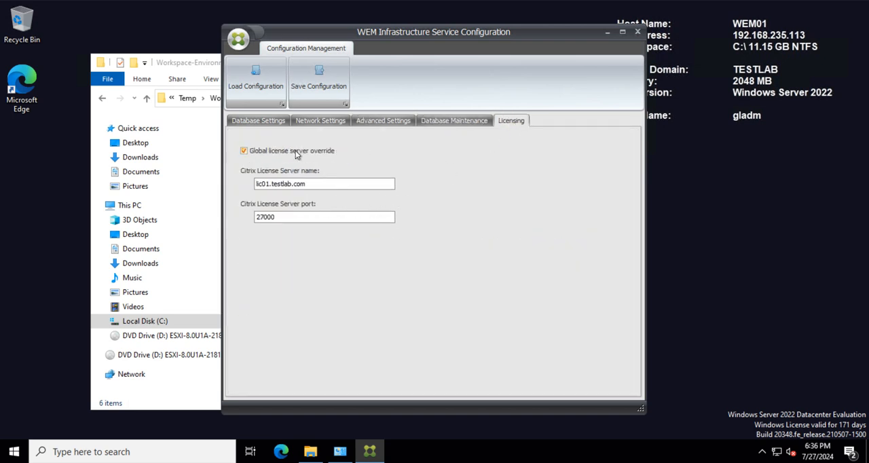
pyautogui.click(256, 123)
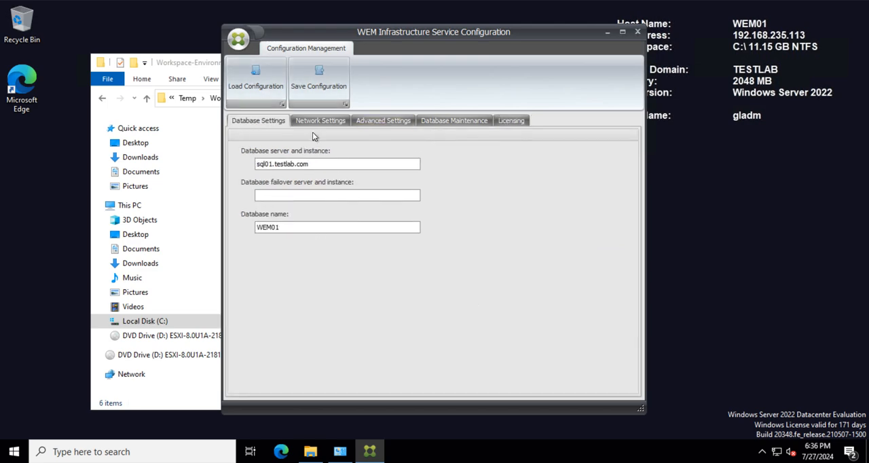
pyautogui.click(323, 74)
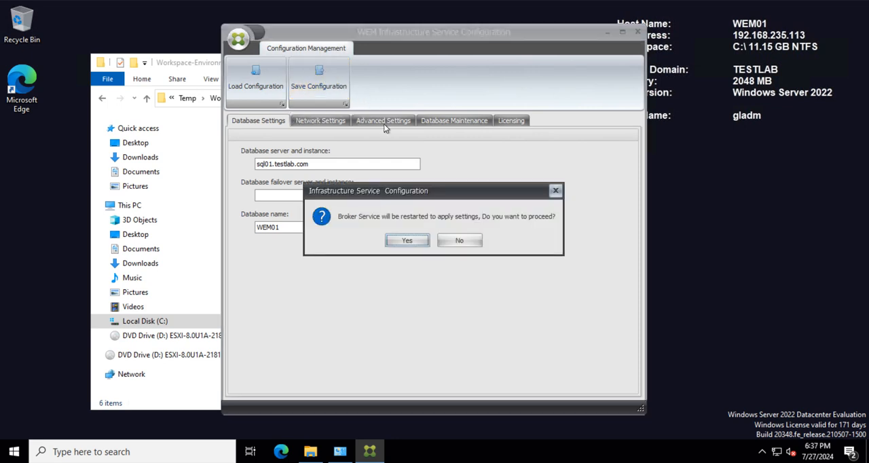
pyautogui.click(407, 242)
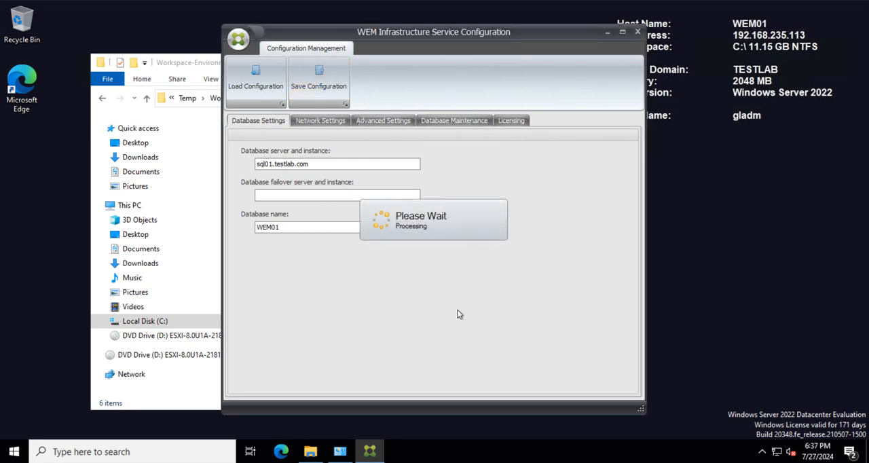
pyautogui.click(637, 33)
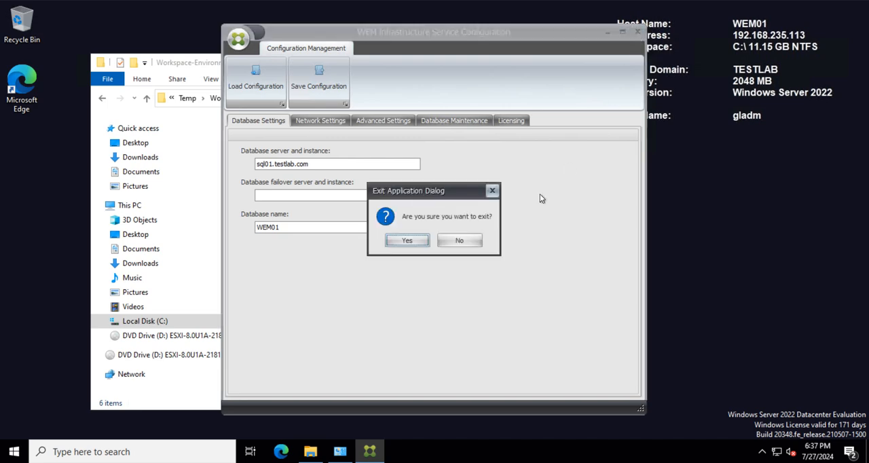
pyautogui.click(405, 240)
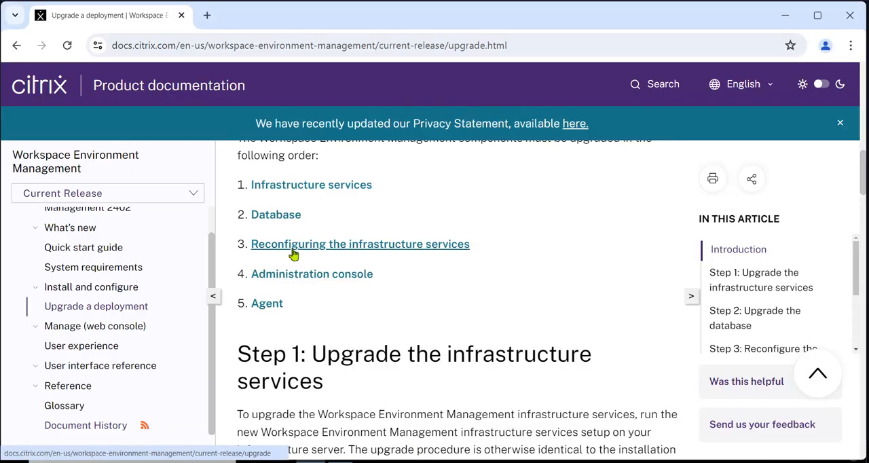
# Step: Close the installer folder, refresh the installed programs list to check the Infrastructure Services version, and close Programs and Features
pyautogui.moveTo(513, 461)
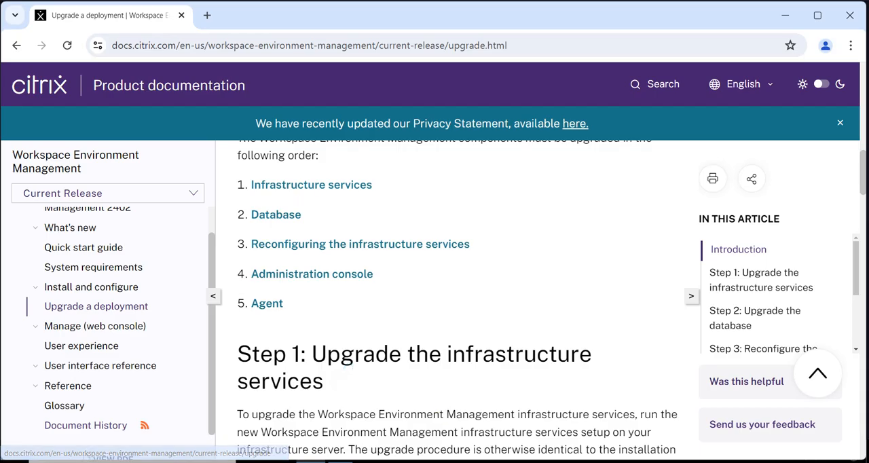
pyautogui.click(513, 424)
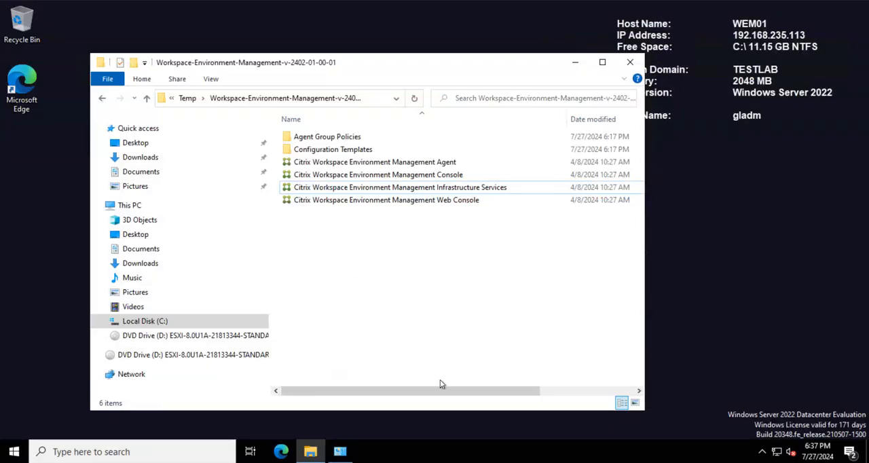
pyautogui.click(630, 61)
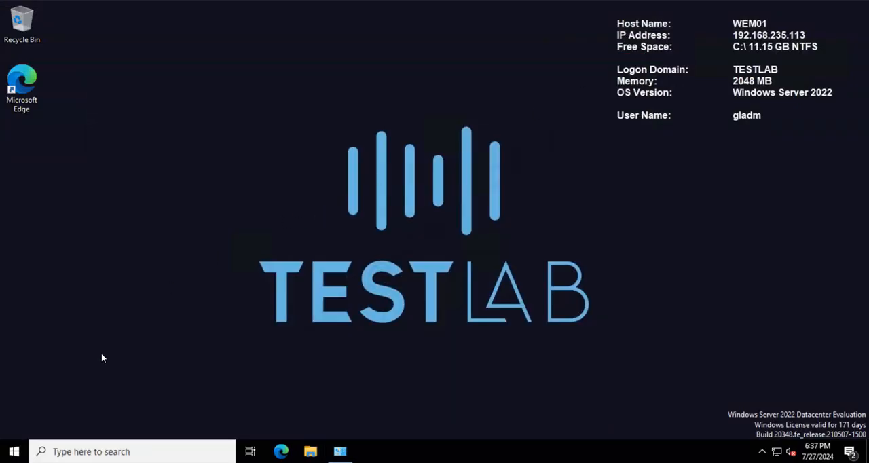
pyautogui.click(340, 451)
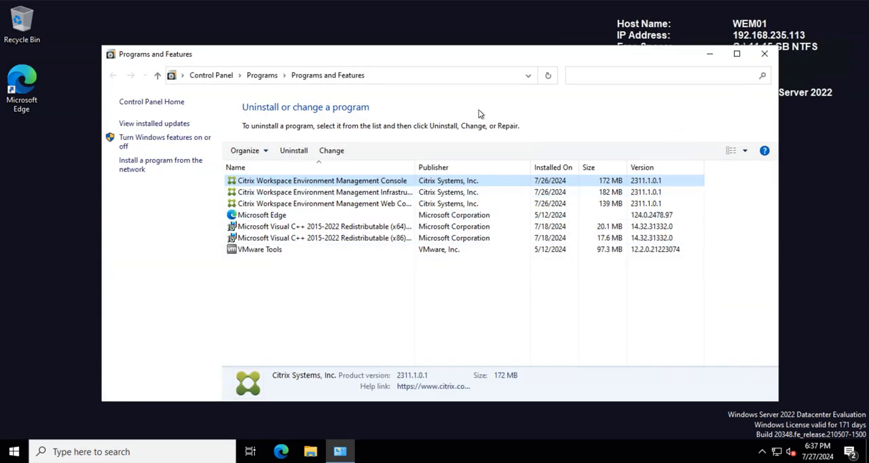
pyautogui.rightClick(296, 289)
pyautogui.click(329, 338)
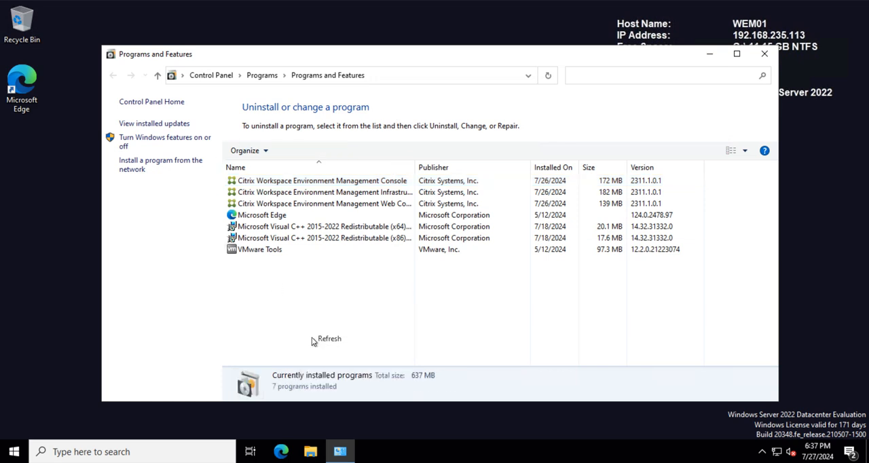
pyautogui.click(644, 194)
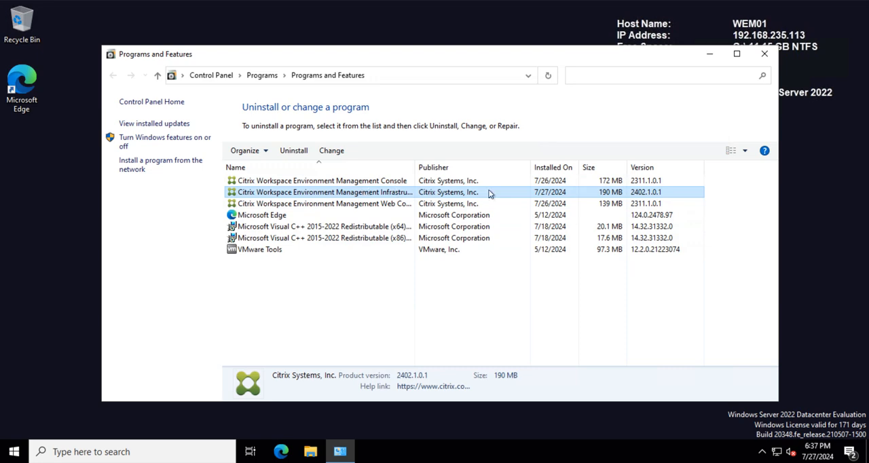
pyautogui.click(763, 54)
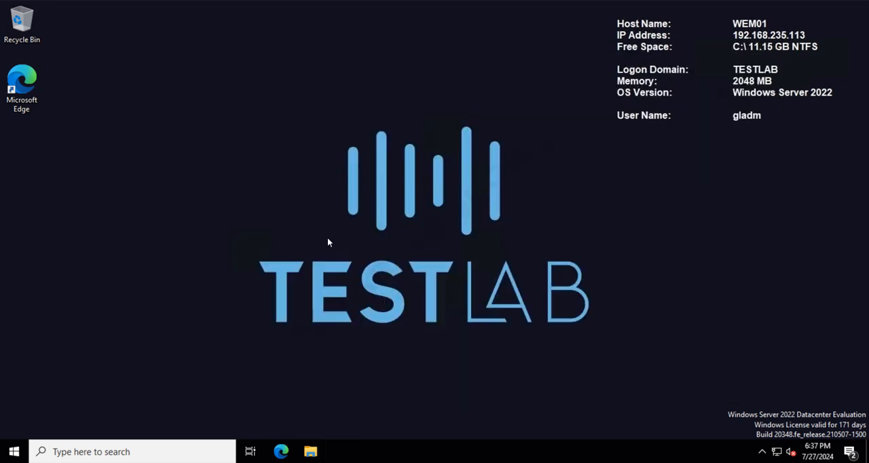
# Step: Restart the WEM01 server, confirming the shutdown reason prompt
pyautogui.click(14, 451)
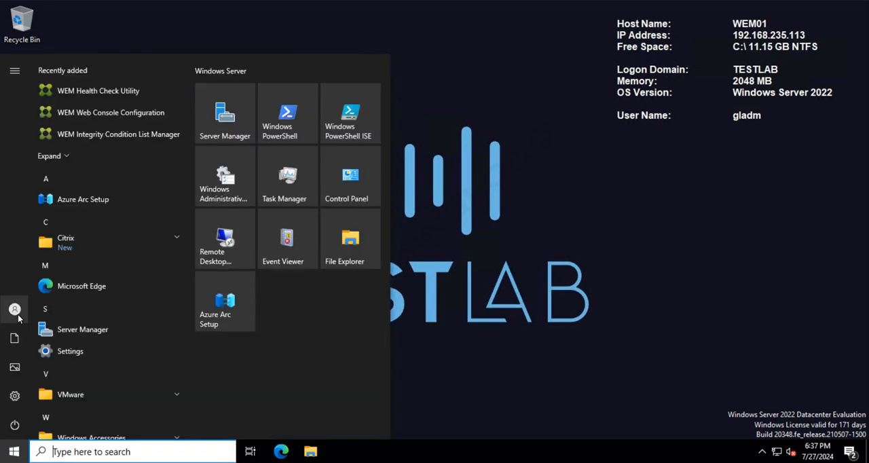
pyautogui.click(27, 425)
pyautogui.click(42, 395)
pyautogui.click(67, 365)
pyautogui.click(75, 171)
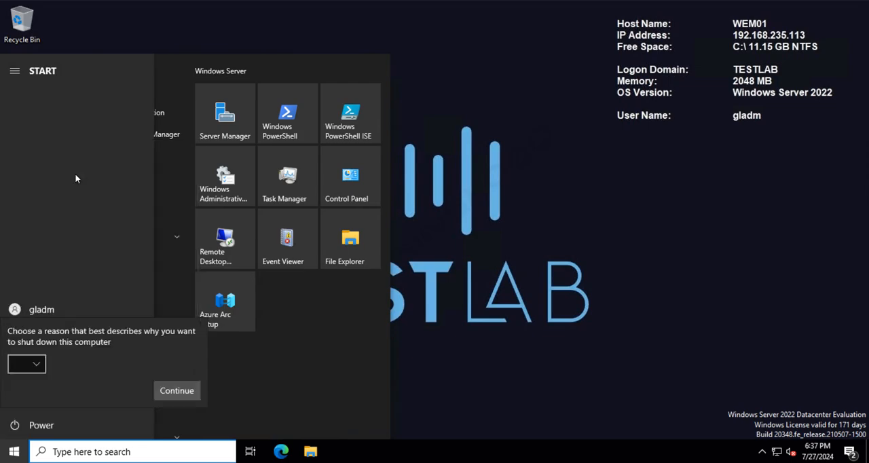
pyautogui.click(182, 388)
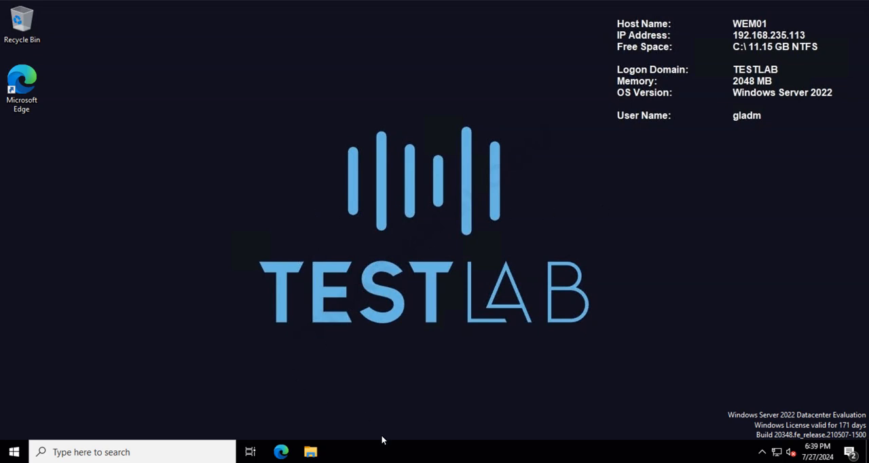
# Step: Open Task Manager on the restarted server, expand it to the full process details and reposition its window
pyautogui.rightClick(380, 451)
pyautogui.click(431, 394)
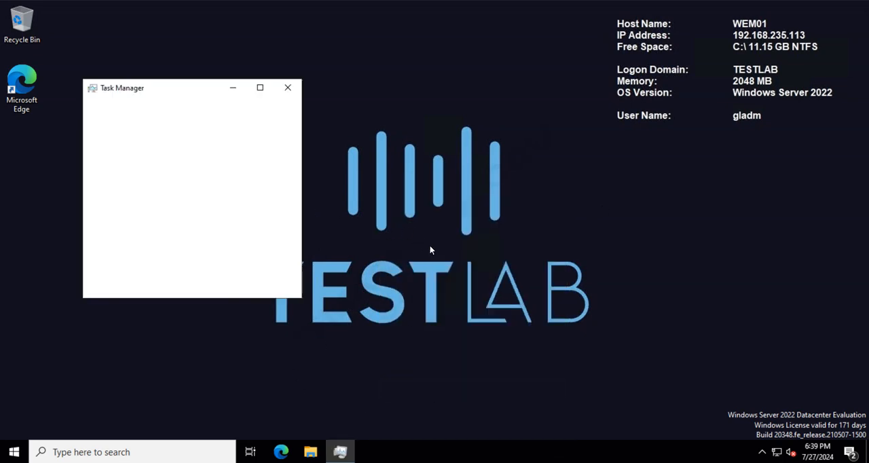
pyautogui.click(93, 283)
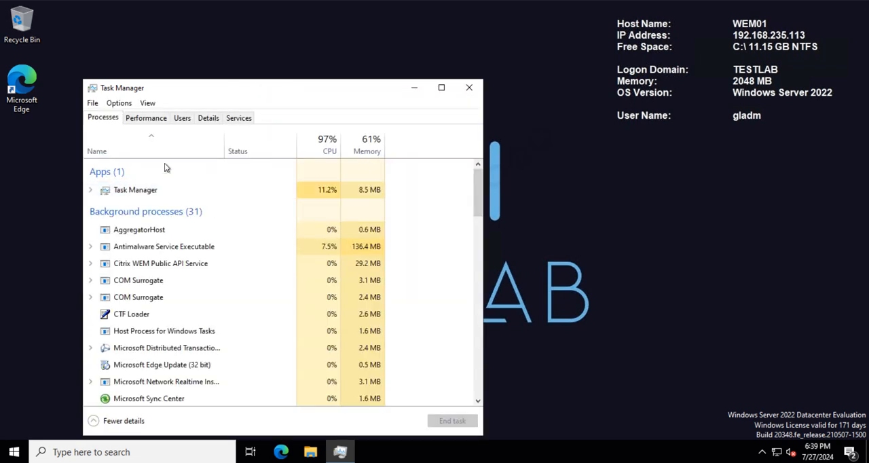
pyautogui.moveTo(216, 94); pyautogui.dragTo(249, 50)
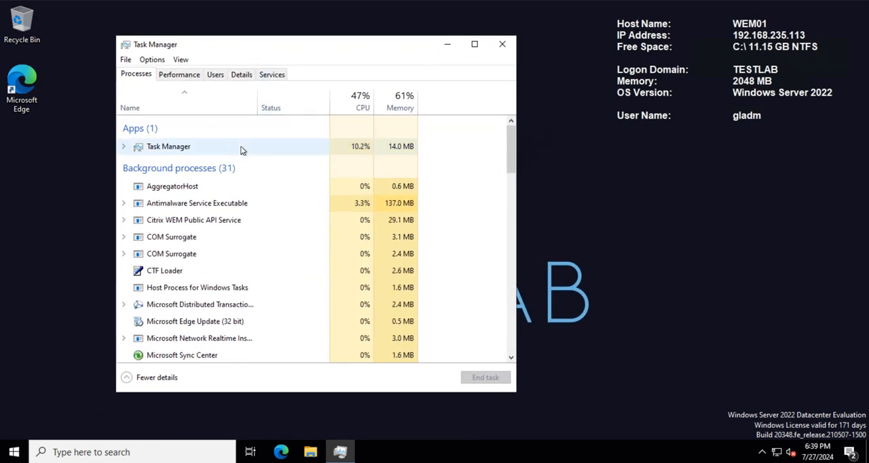
# Step: Check the status of the Citrix WEM Infrastructure and Public API services in the Services console, and close Services and Task Manager
pyautogui.click(101, 455)
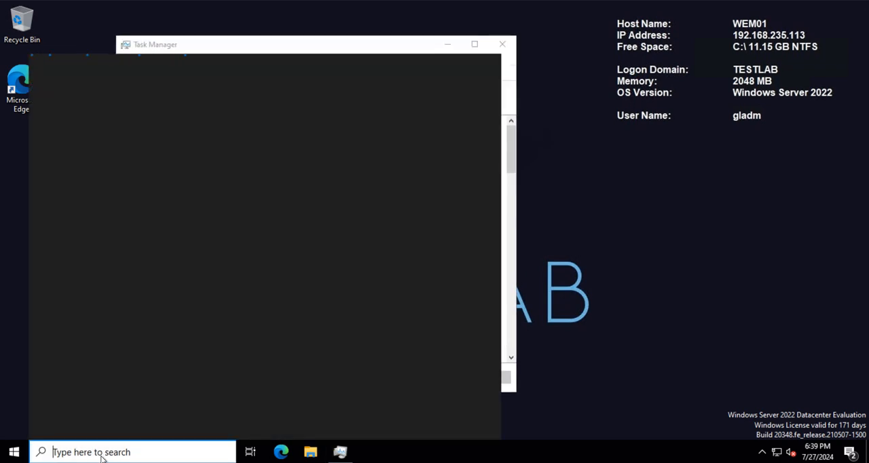
pyautogui.write('servcies')
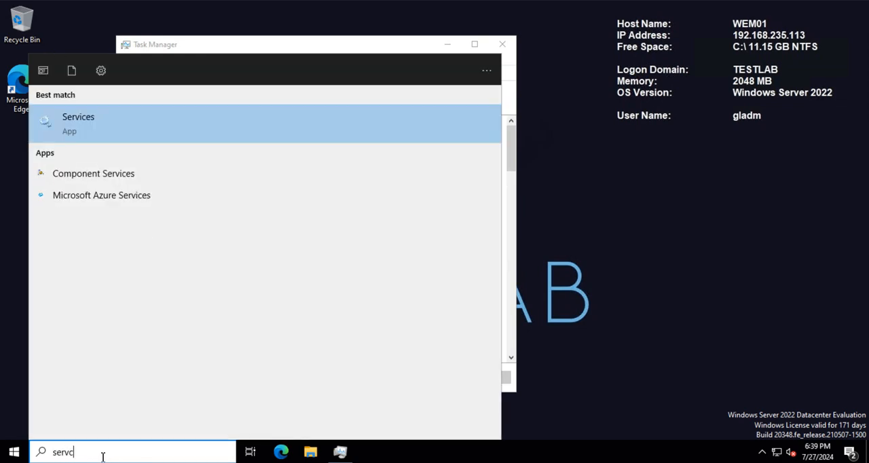
pyautogui.press('Return')
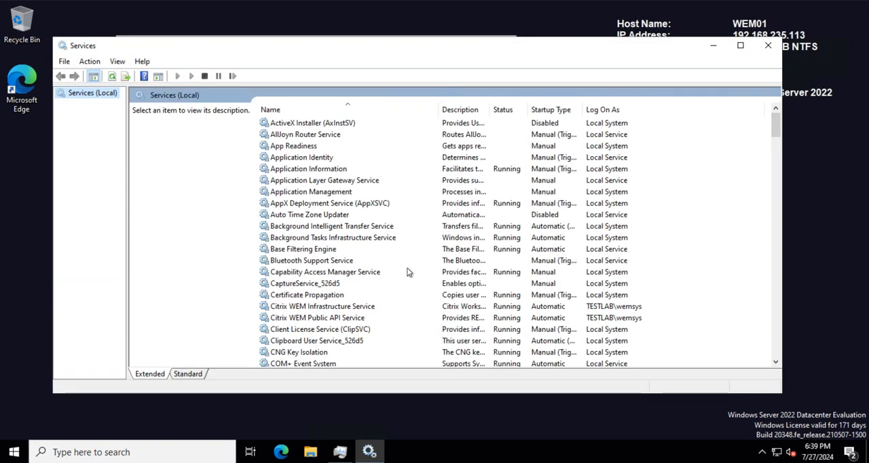
pyautogui.scroll(-4, 407, 275)
pyautogui.click(363, 258)
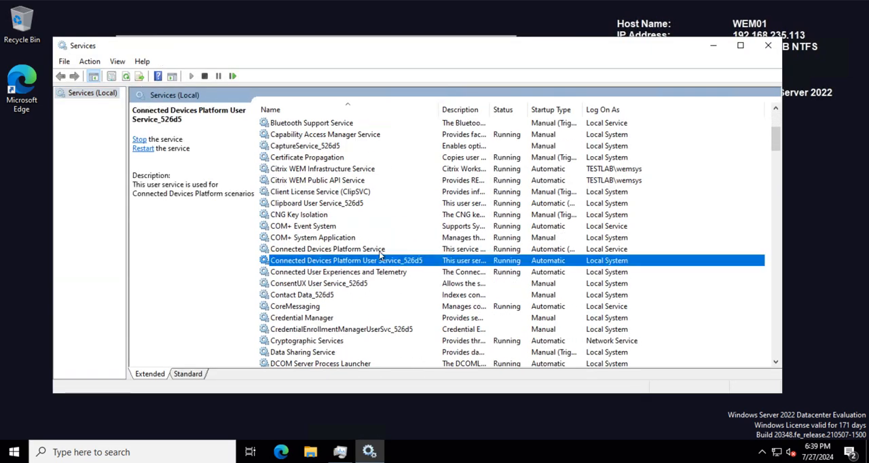
pyautogui.click(466, 170)
pyautogui.click(440, 178)
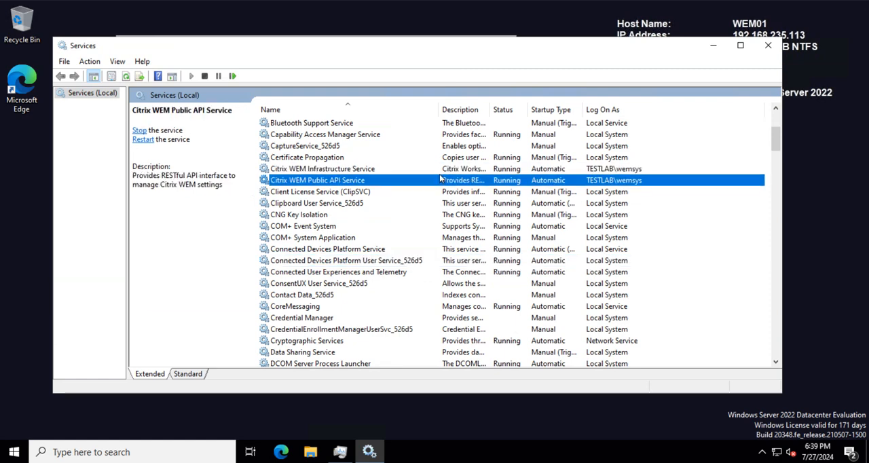
pyautogui.click(769, 47)
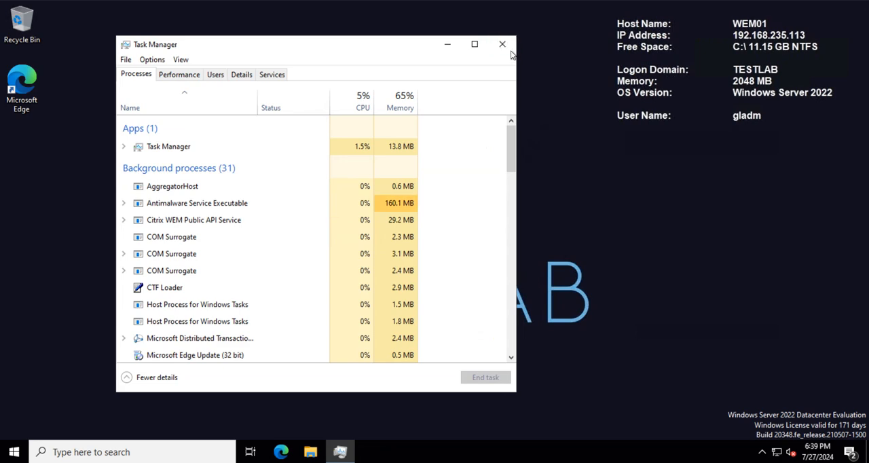
pyautogui.click(507, 46)
pyautogui.click(310, 451)
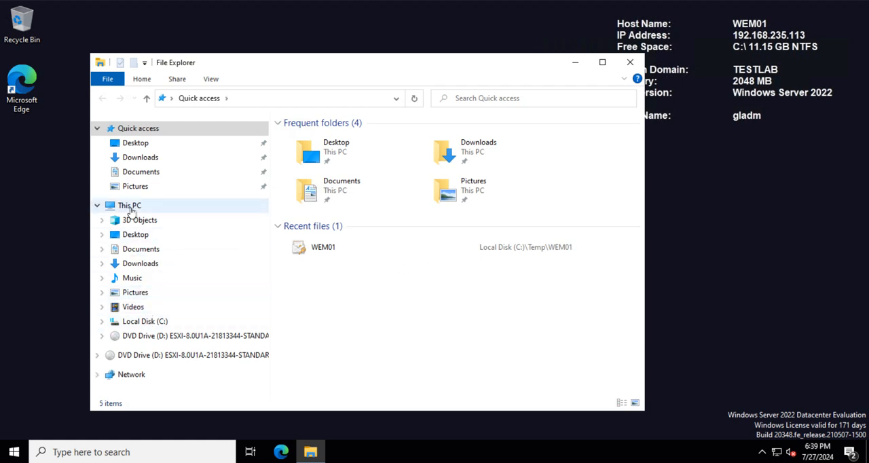
pyautogui.click(147, 323)
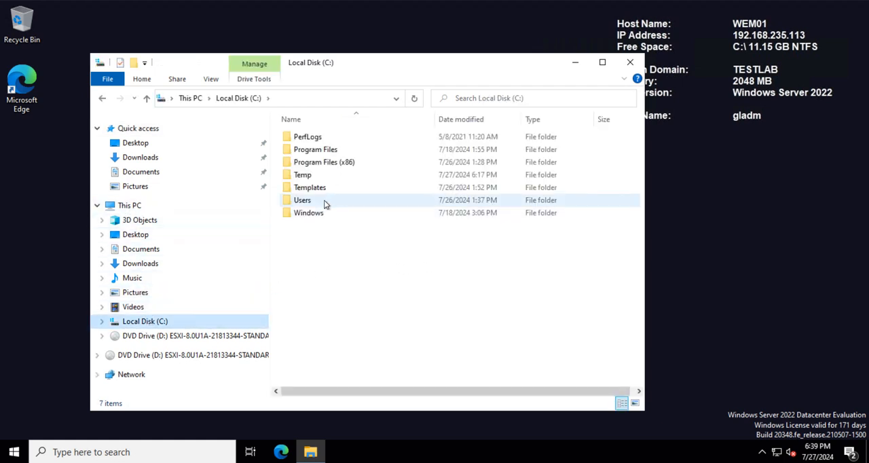
pyautogui.click(323, 179)
pyautogui.doubleClick(323, 180)
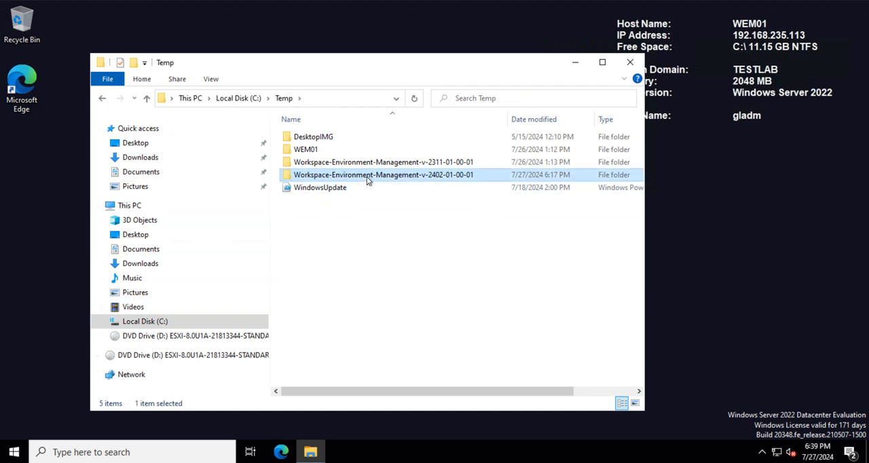
pyautogui.doubleClick(367, 177)
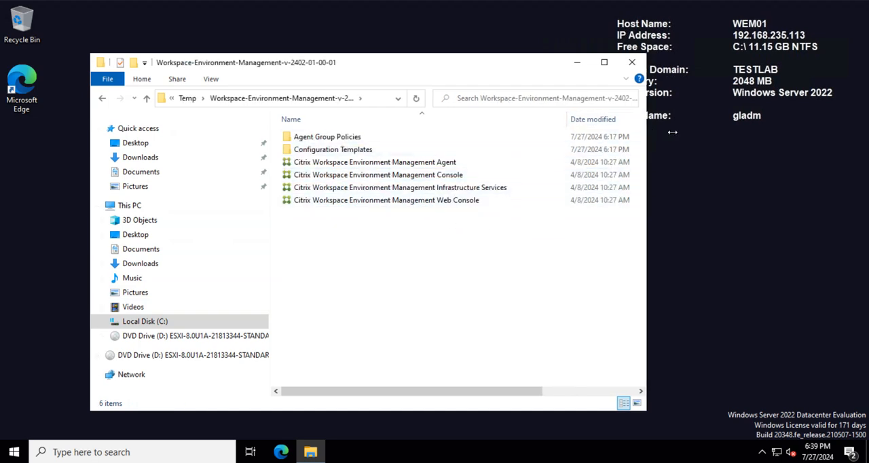
pyautogui.moveTo(656, 131); pyautogui.dragTo(785, 132)
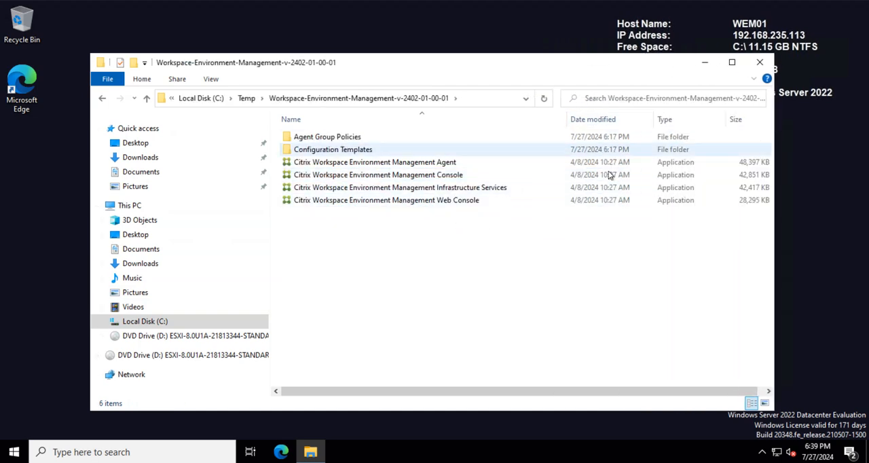
# Step: Run the Citrix Workspace Environment Management Console installer as administrator, agree to the license terms and start the installation
pyautogui.click(449, 177)
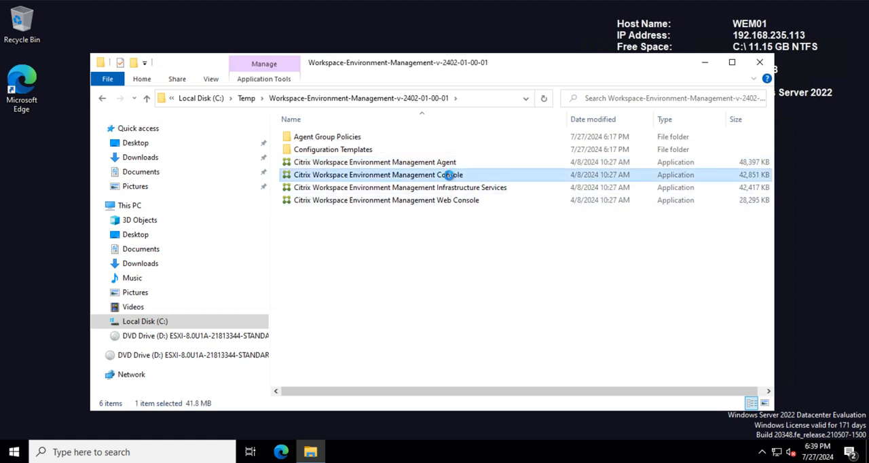
pyautogui.rightClick(449, 177)
pyautogui.click(487, 197)
pyautogui.click(392, 299)
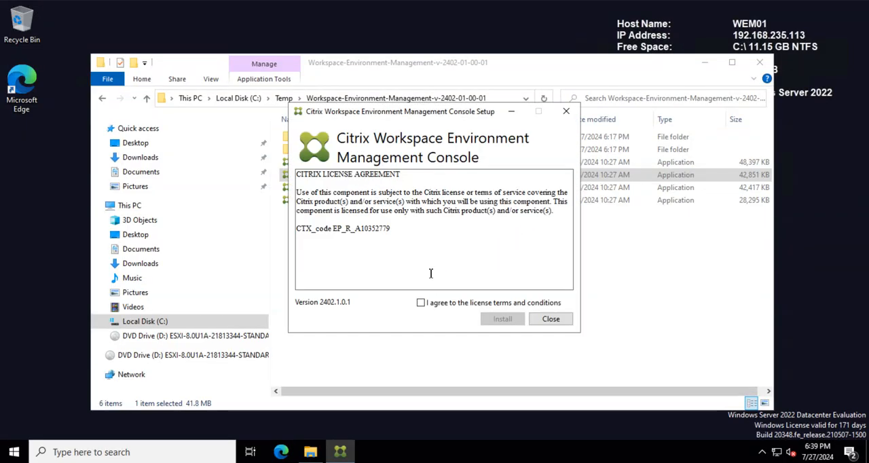
pyautogui.click(421, 303)
pyautogui.click(502, 318)
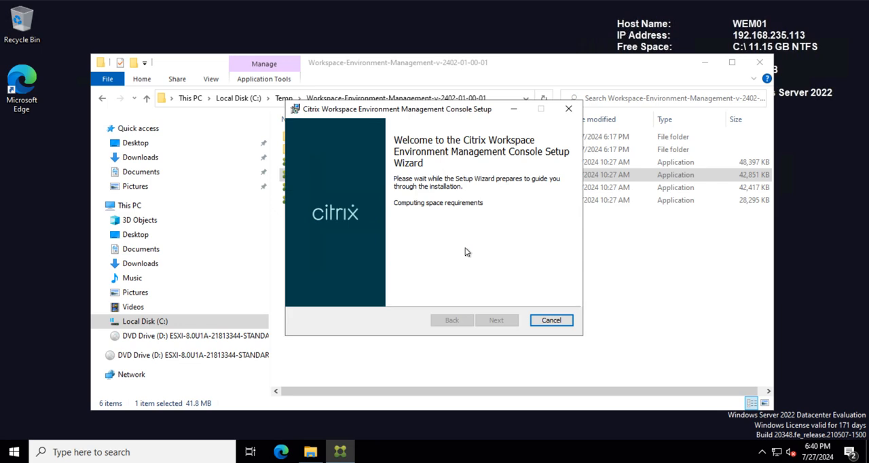
# Step: Complete the Console setup wizard with the default destination folder and close the installer
pyautogui.click(496, 319)
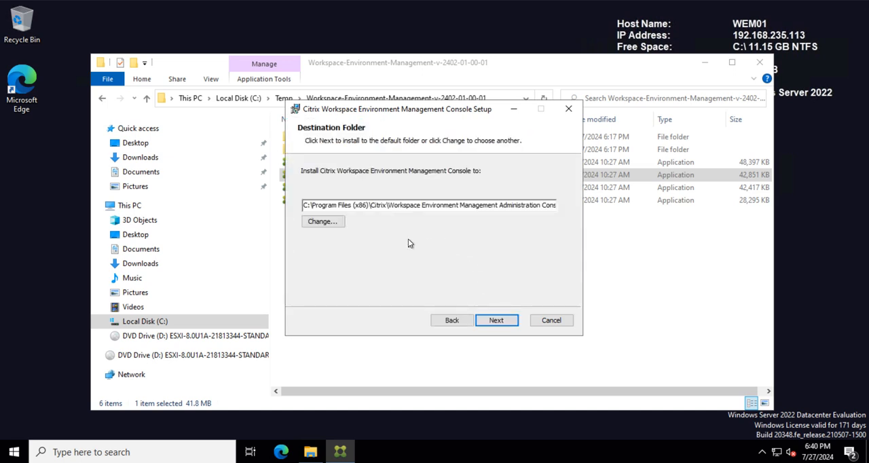
pyautogui.click(496, 319)
pyautogui.click(504, 320)
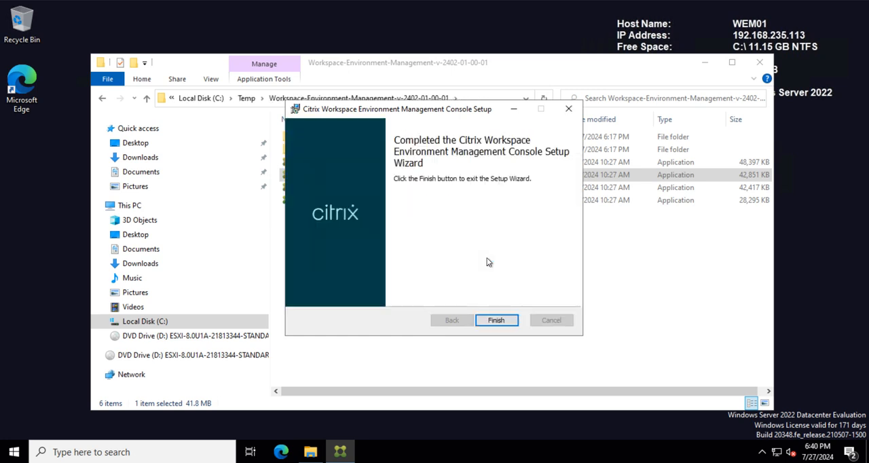
pyautogui.click(495, 320)
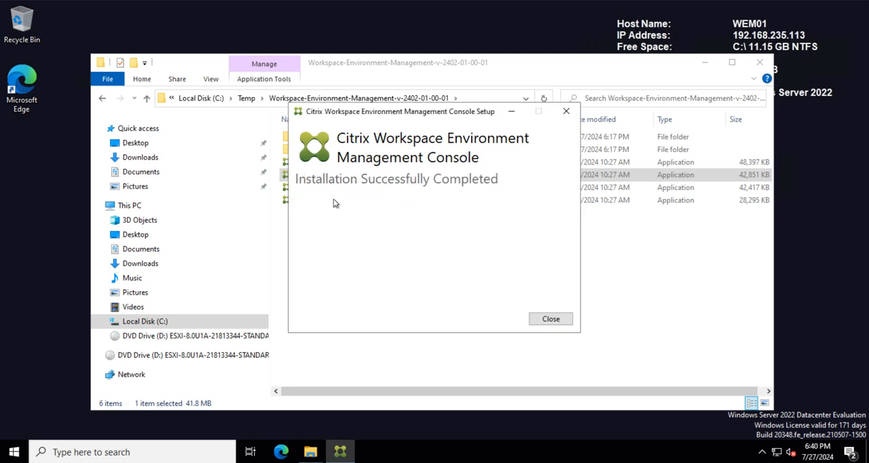
pyautogui.click(546, 318)
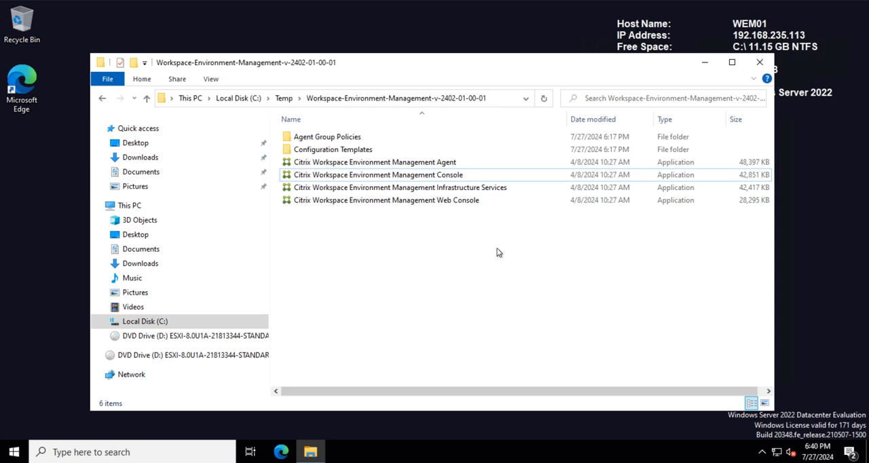
# Step: Open Programs and Features with appwiz.cpl, check the installed WEM Console version, and minimize the window
pyautogui.click(143, 454)
pyautogui.write('appwiz/cpl')
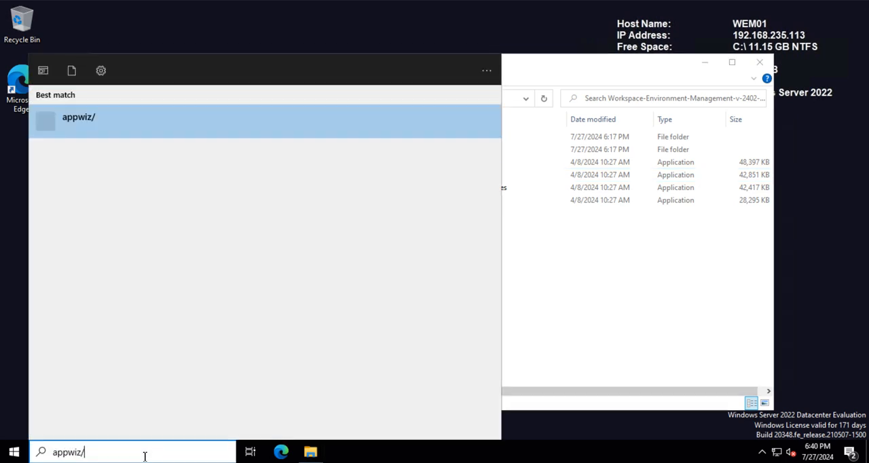
pyautogui.press('BackSpace')
pyautogui.press('BackSpace')
pyautogui.press('BackSpace')
pyautogui.press('BackSpace')
pyautogui.write('.cpl')
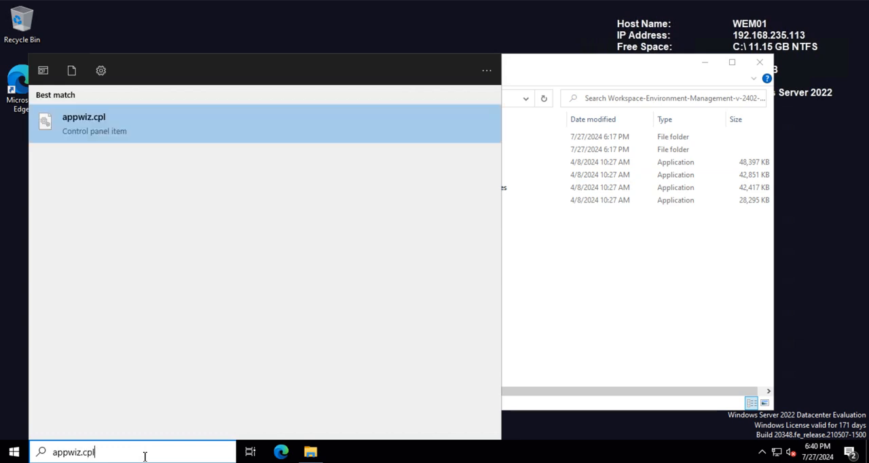
pyautogui.press('Return')
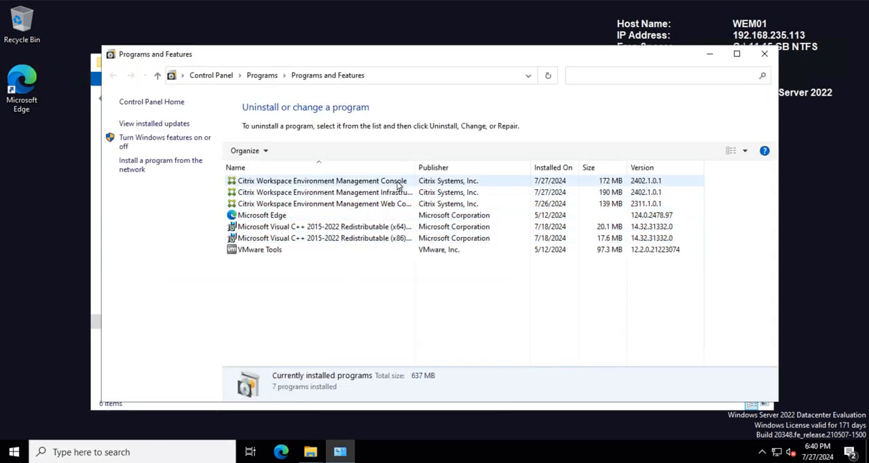
pyautogui.click(710, 54)
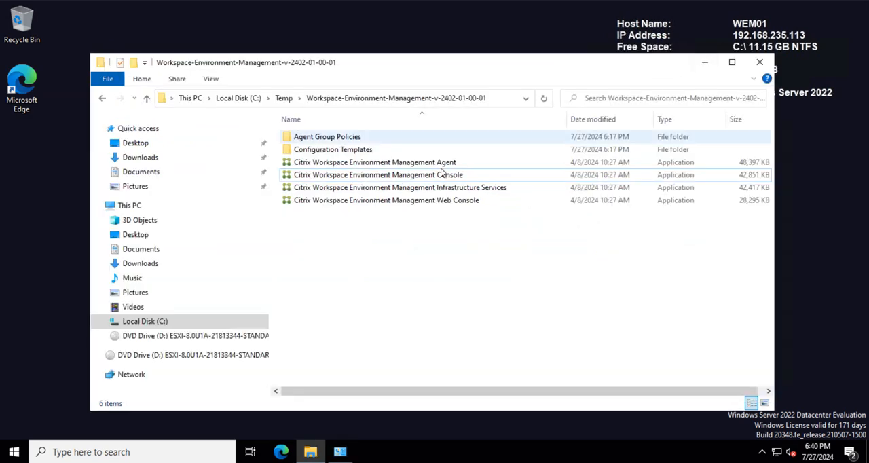
# Step: Launch the WEM Administration Console, allow the elevation request, and connect to the infrastructure server wem01.testlab.com
pyautogui.click(21, 451)
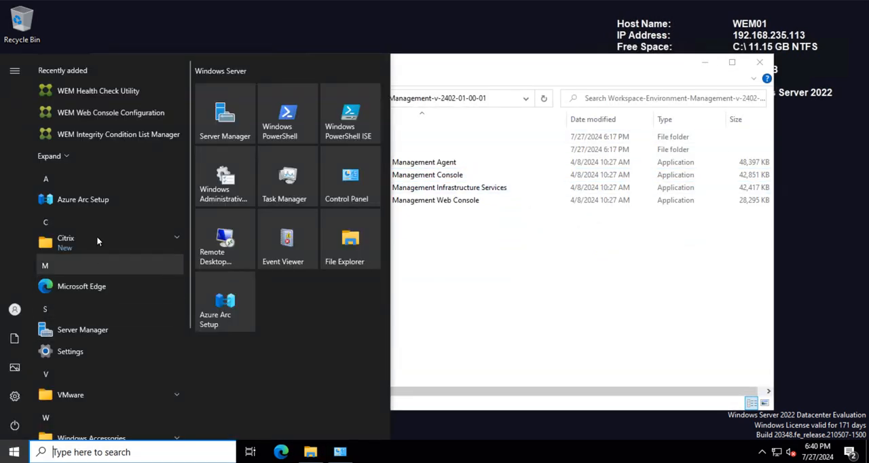
pyautogui.click(95, 236)
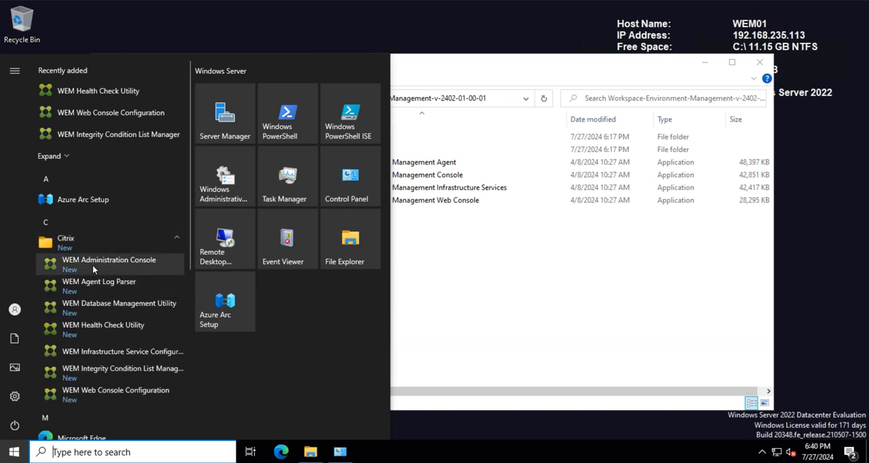
pyautogui.click(115, 267)
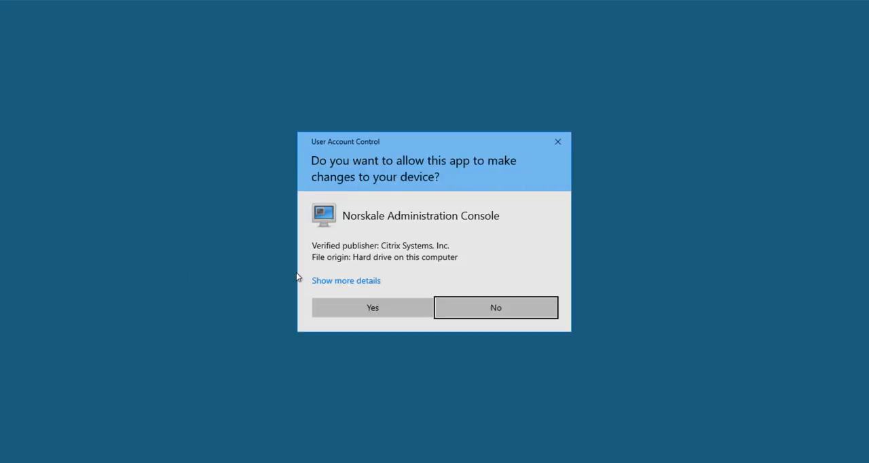
pyautogui.click(362, 307)
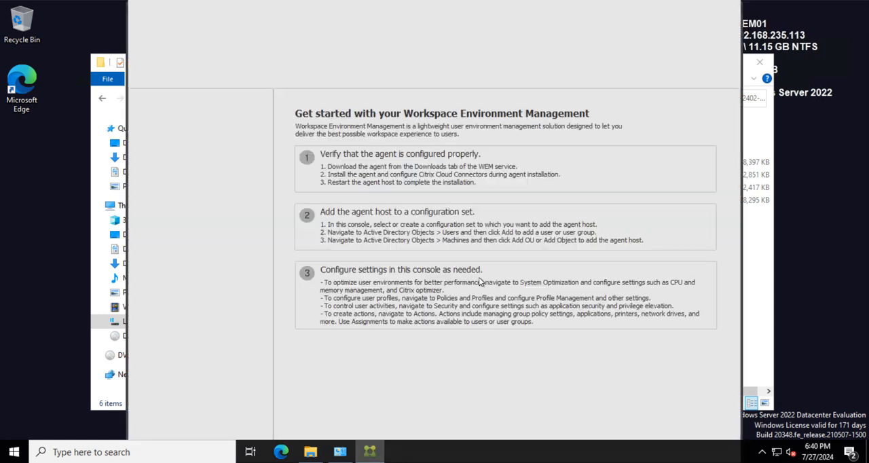
pyautogui.click(161, 45)
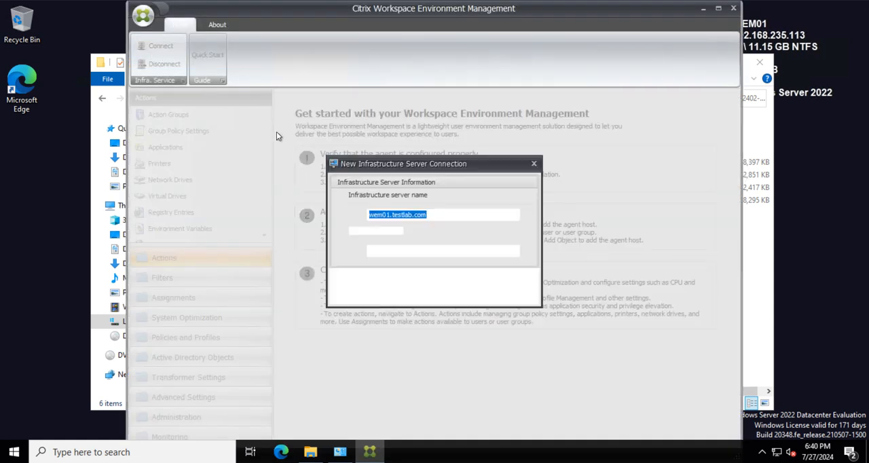
pyautogui.click(439, 296)
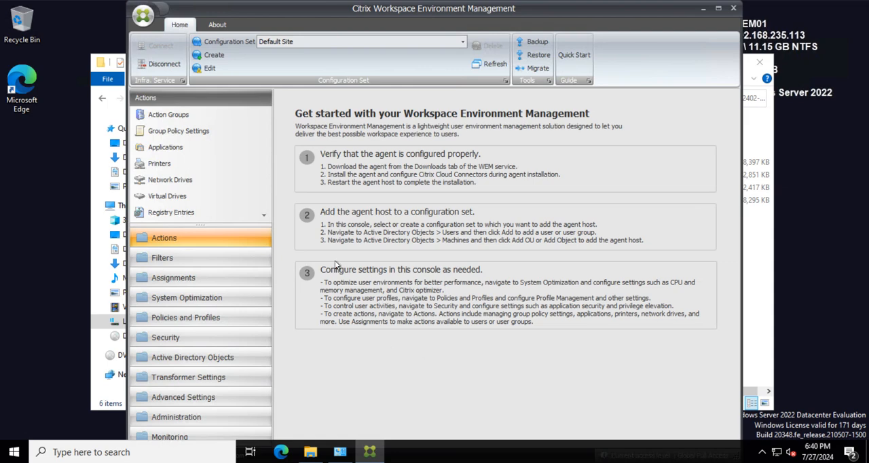
# Step: Switch the configuration set to TETSlab01 and view its Group Policy Settings
pyautogui.click(293, 42)
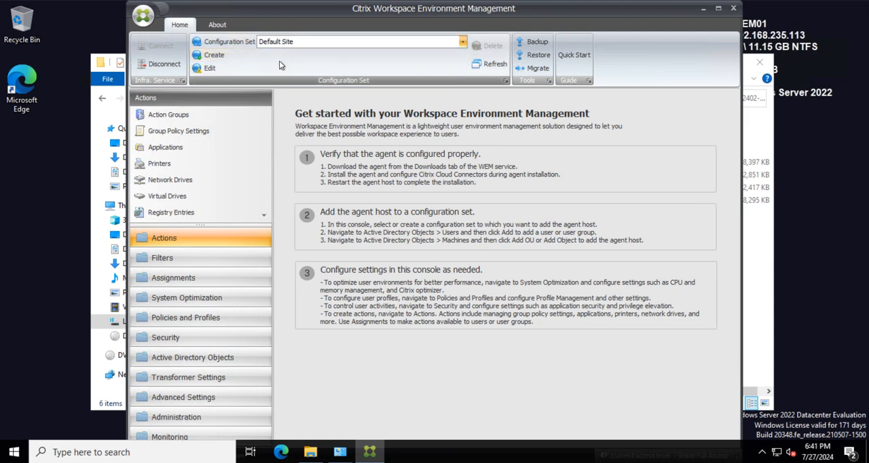
pyautogui.click(281, 63)
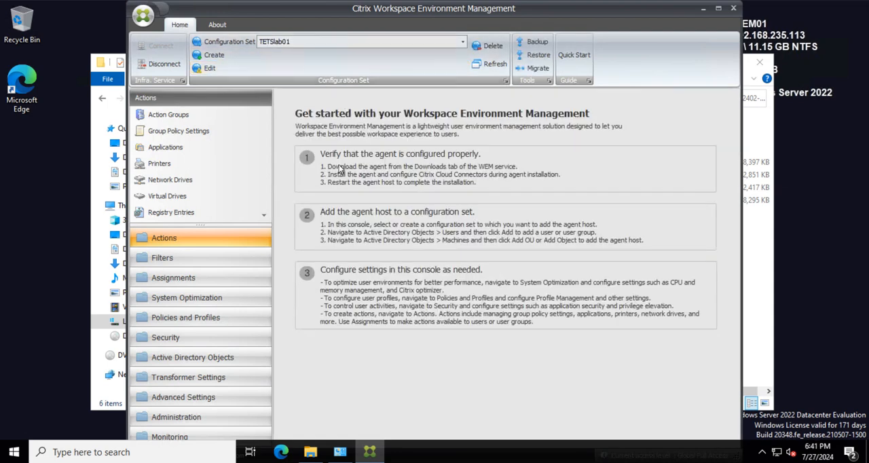
pyautogui.click(180, 131)
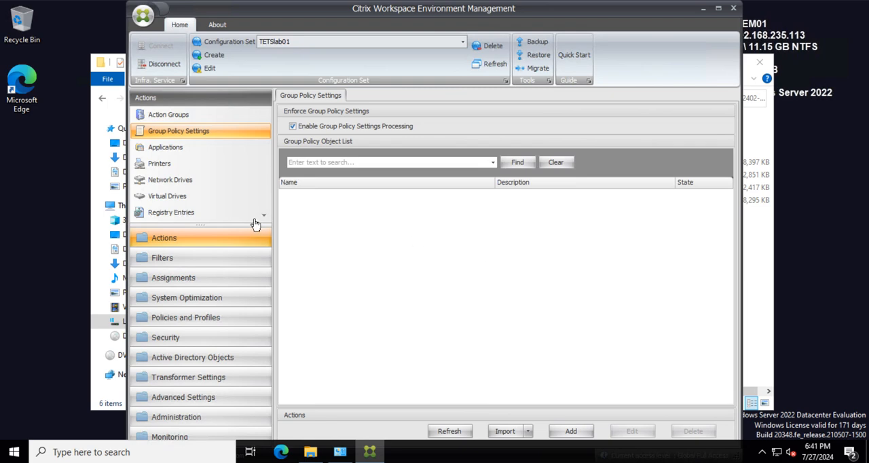
# Step: Disconnect from the infrastructure server and exit the WEM Administration Console, confirming both prompts
pyautogui.click(163, 64)
pyautogui.click(406, 253)
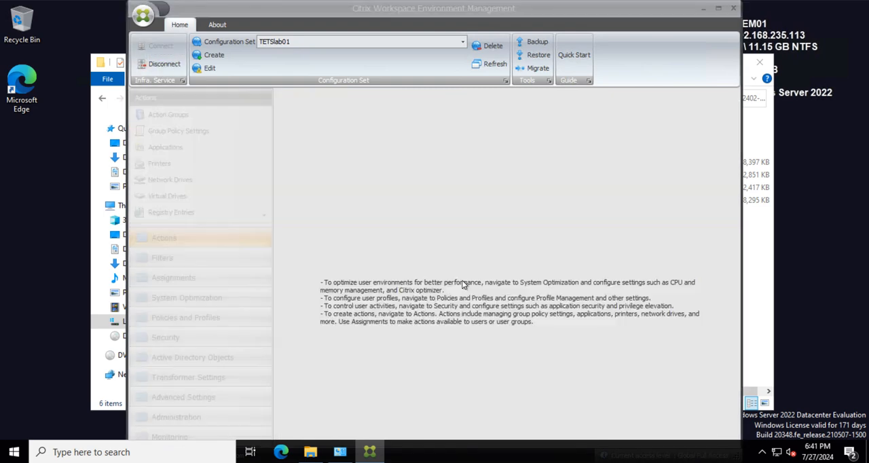
pyautogui.click(733, 8)
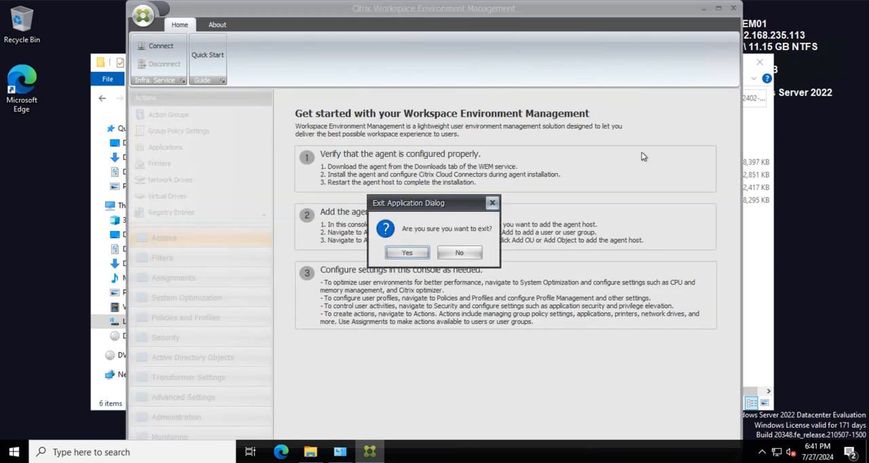
pyautogui.click(407, 253)
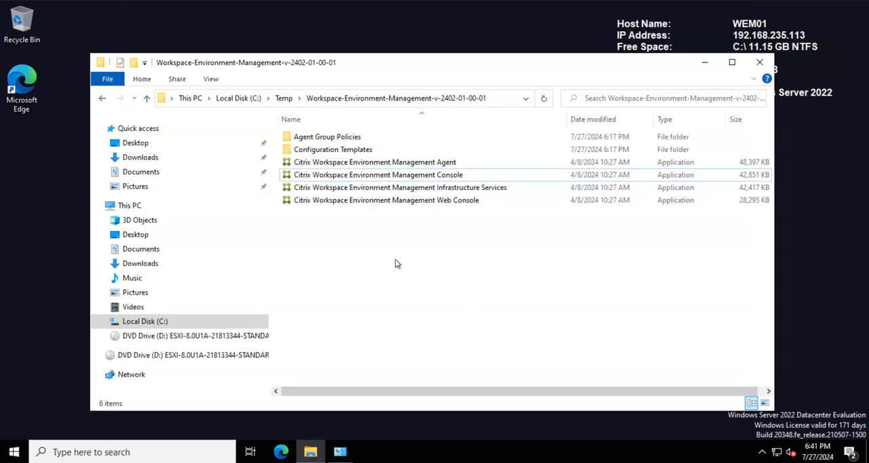
# Step: Run the Citrix Workspace Environment Management Web Console installer as administrator and start its setup wizard
pyautogui.click(390, 202)
pyautogui.rightClick(351, 202)
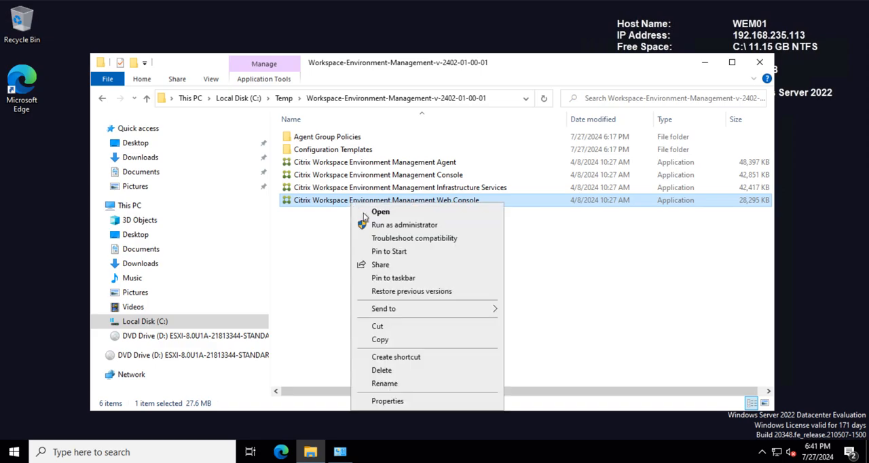
pyautogui.click(409, 226)
pyautogui.click(397, 309)
pyautogui.click(446, 303)
pyautogui.click(503, 318)
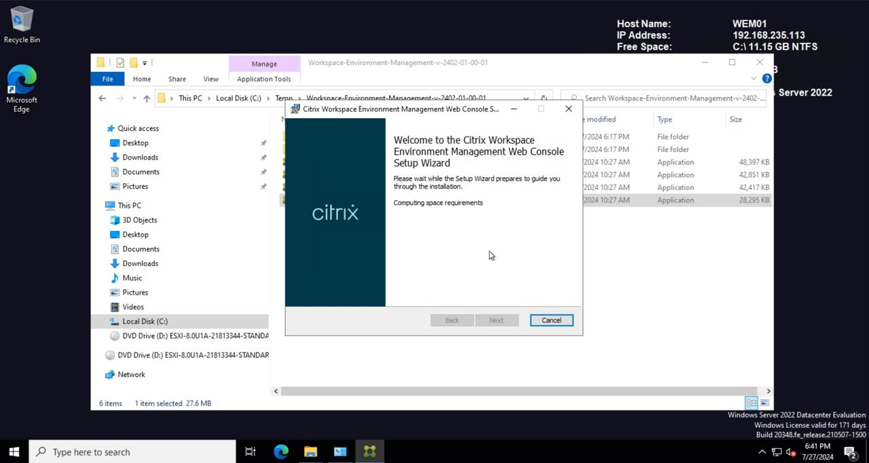
# Step: Install the WEM Web Console to the default destination folder, finish setup, and close the installer and the source folder
pyautogui.click(495, 321)
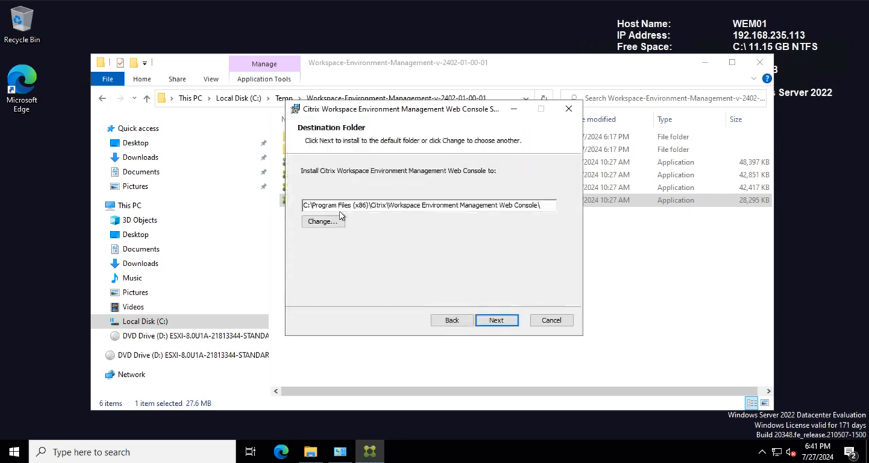
pyautogui.click(486, 319)
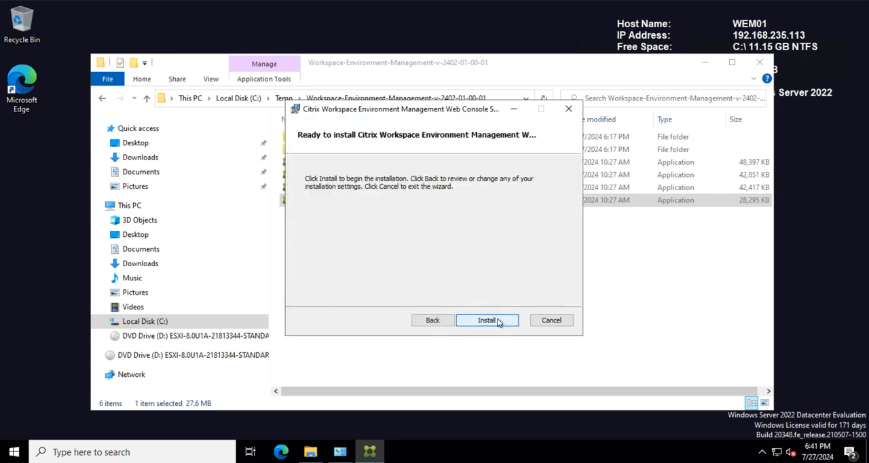
pyautogui.click(460, 320)
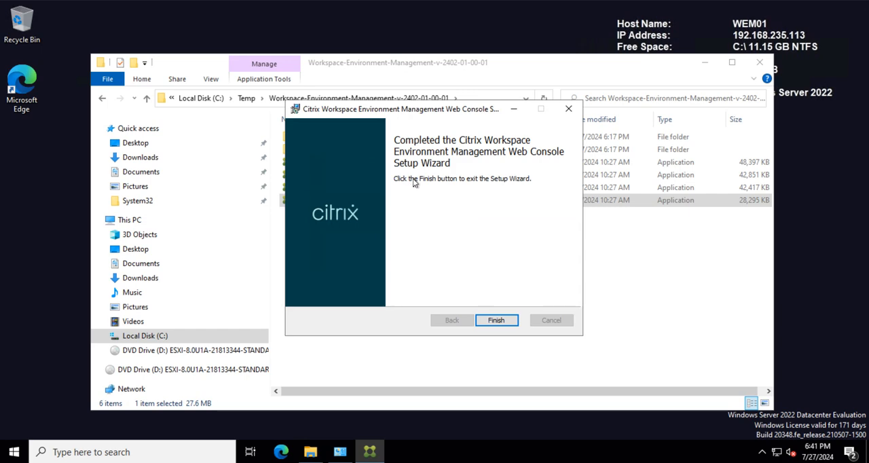
pyautogui.click(508, 323)
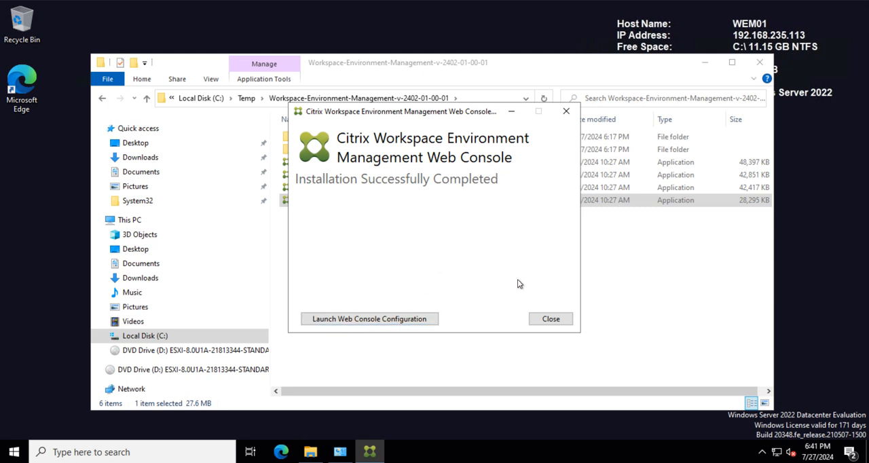
pyautogui.click(544, 319)
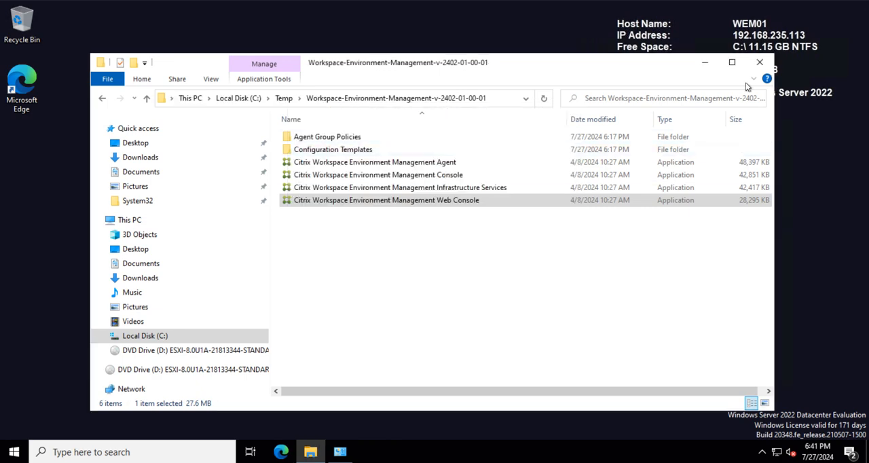
pyautogui.click(759, 62)
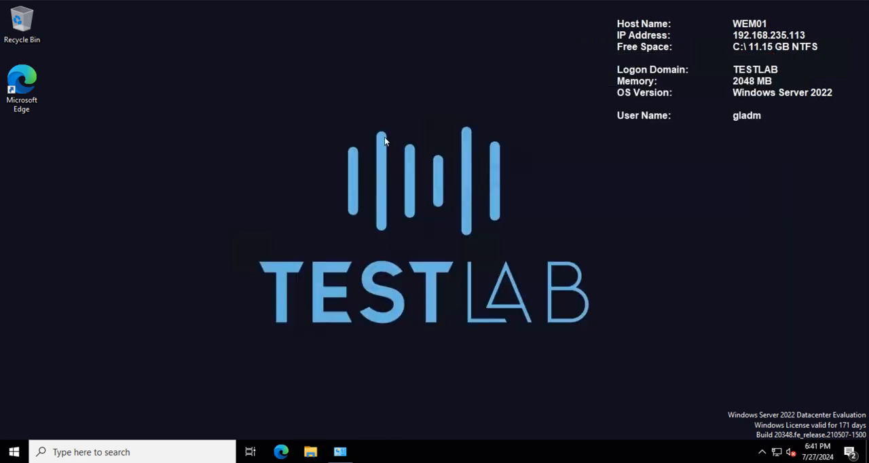
# Step: List the SSL certificate bindings in Command Prompt with netsh http show sslcert, review them, and close the prompt
pyautogui.click(91, 452)
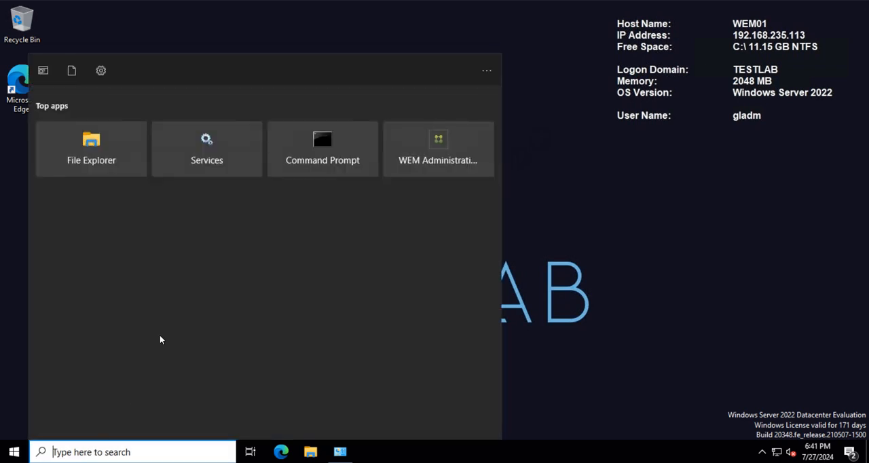
pyautogui.click(307, 170)
pyautogui.click(211, 157)
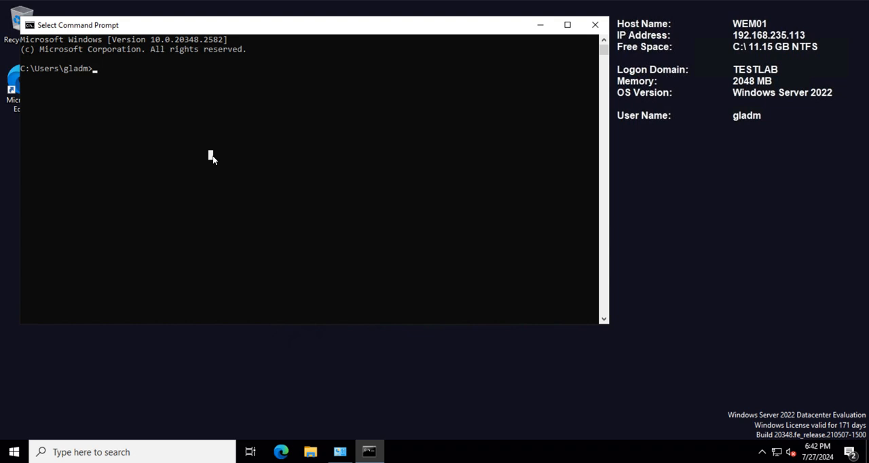
pyautogui.write('netsh')
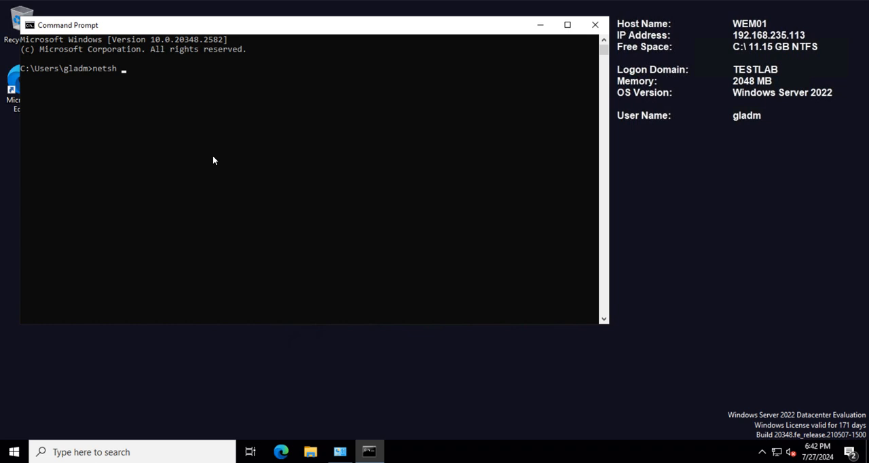
pyautogui.write('http show sslcert')
pyautogui.press('Return')
pyautogui.scroll(6, 260, 152)
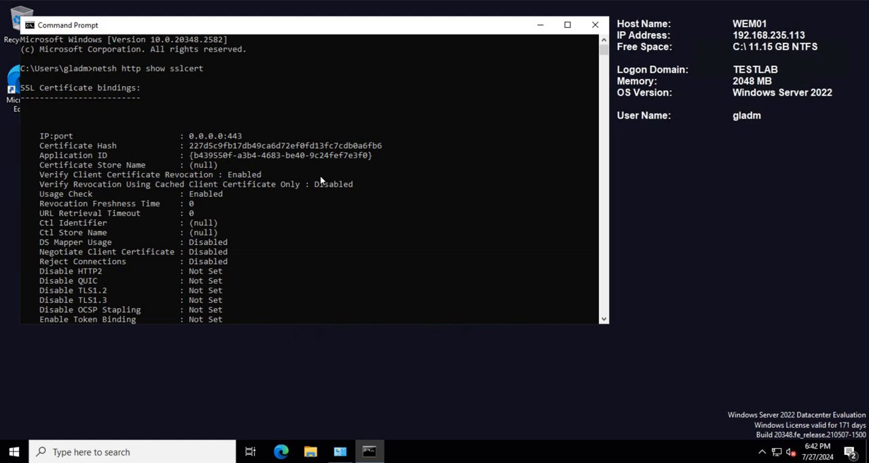
pyautogui.click(595, 25)
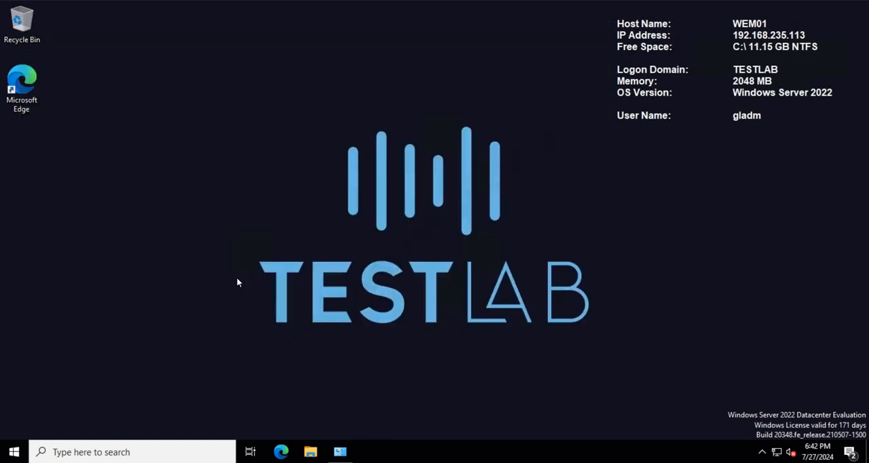
pyautogui.click(15, 451)
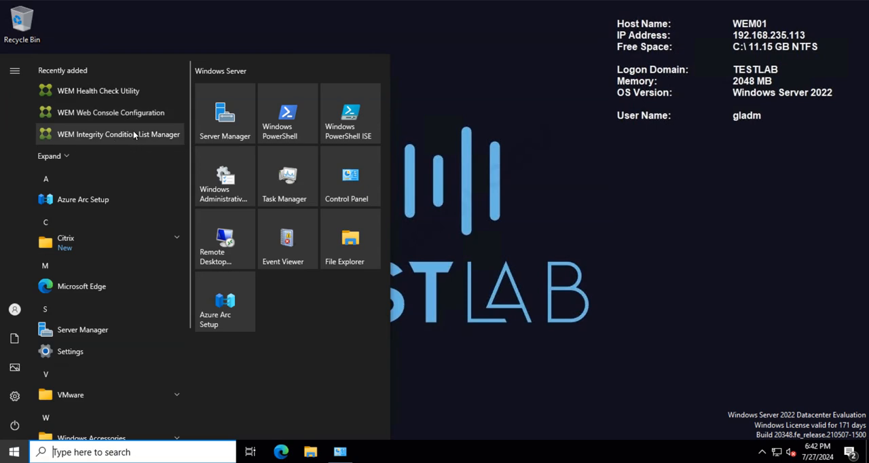
pyautogui.click(475, 205)
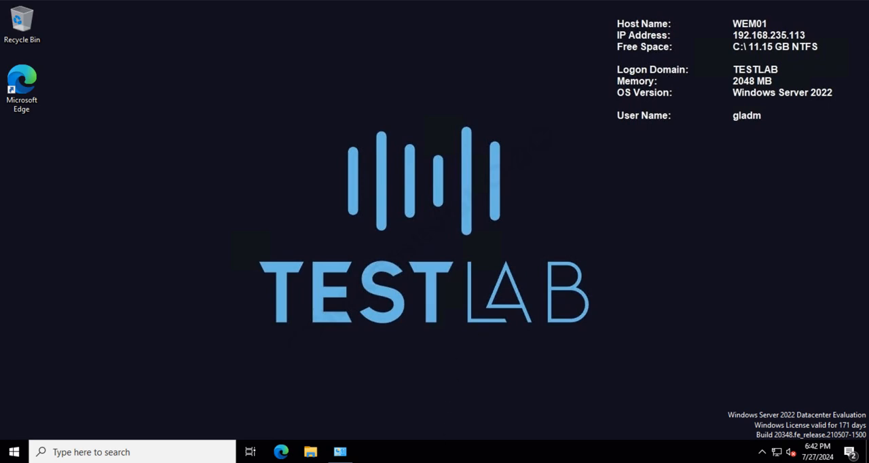
# Step: Switch to Chrome, try to sign in to the bookmarked WEM web console with the saved credentials, and close its tab
pyautogui.moveTo(369, 452)
pyautogui.click(423, 430)
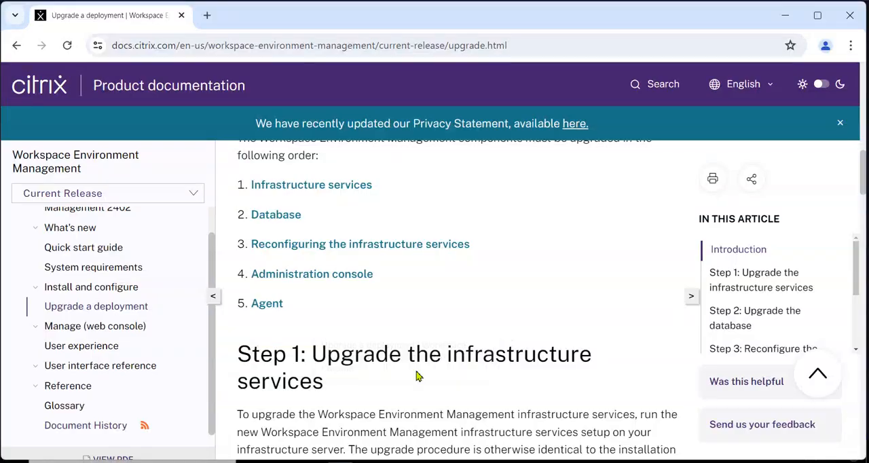
pyautogui.click(210, 18)
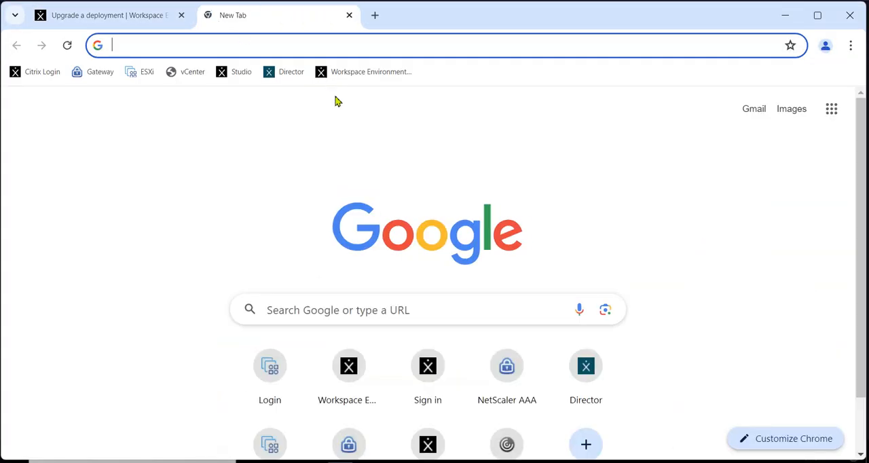
pyautogui.click(366, 72)
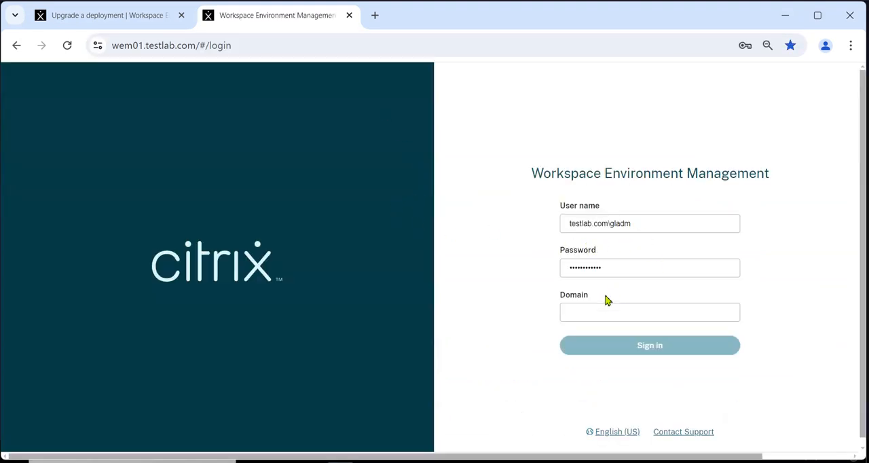
pyautogui.click(645, 347)
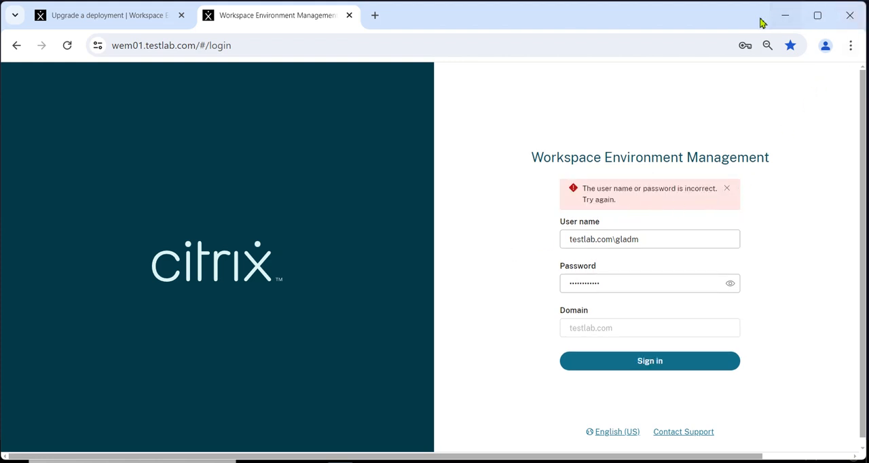
pyautogui.click(349, 15)
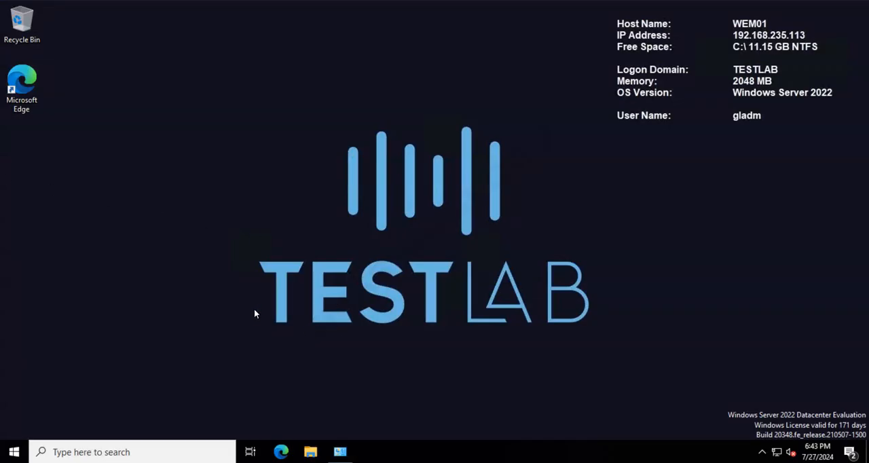
# Step: Turn off Inherit from parent for WEM01's remote desktop settings, set the size to 1920 x 1200, and reconnect the server
pyautogui.rightClick(0, 170)
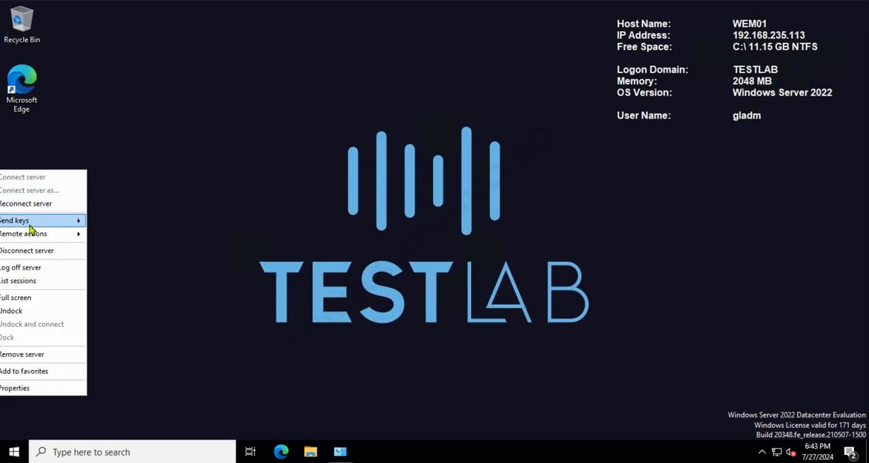
pyautogui.click(42, 388)
pyautogui.click(280, 113)
pyautogui.click(350, 145)
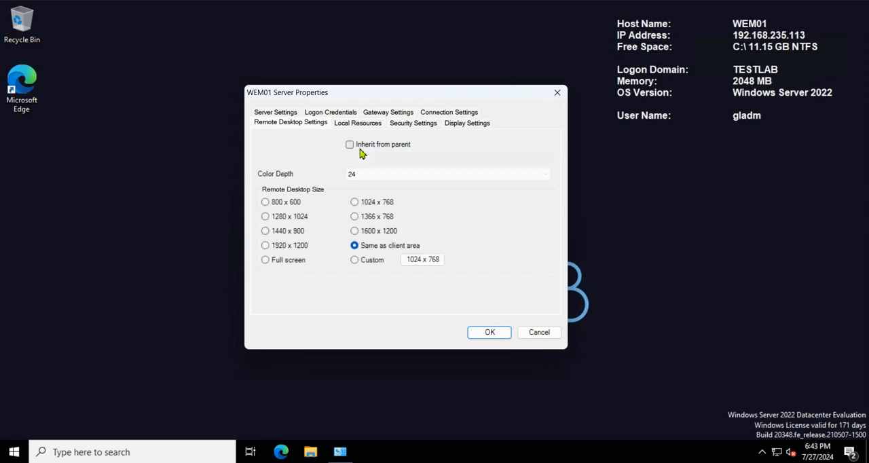
pyautogui.click(287, 245)
pyautogui.click(489, 332)
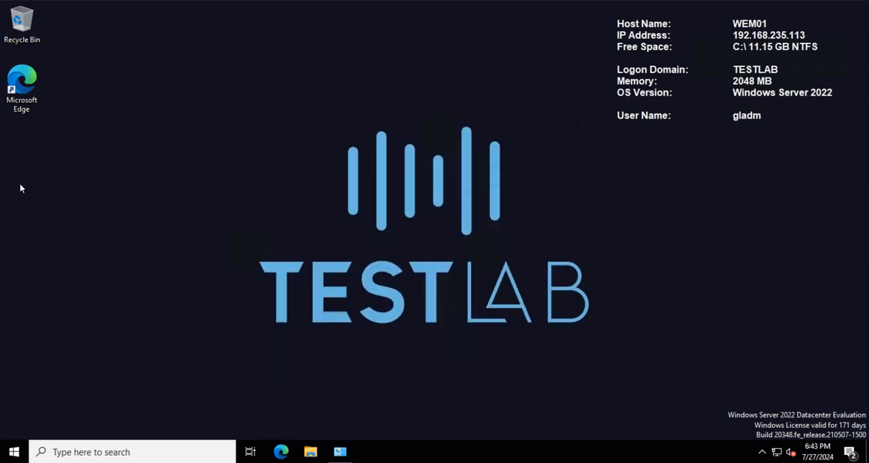
pyautogui.rightClick(1, 172)
pyautogui.click(11, 212)
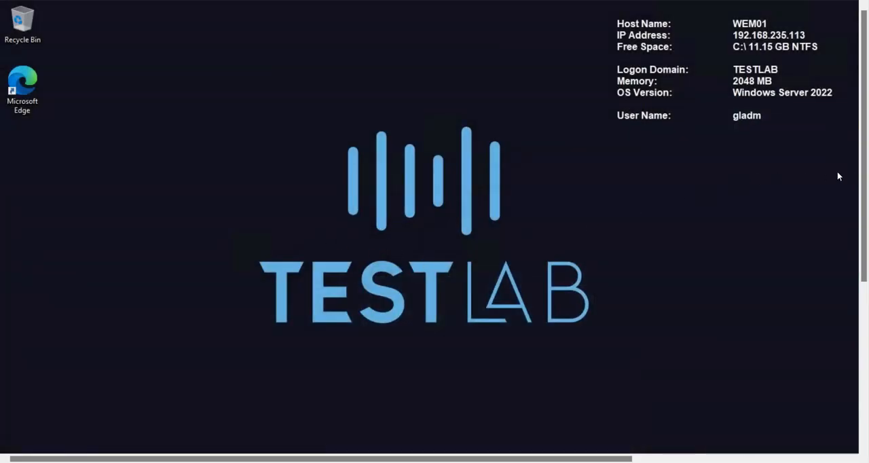
# Step: Launch WEM Web Console Configuration from the Citrix programs with administrator rights and continue past its introduction page
pyautogui.moveTo(864, 182); pyautogui.dragTo(831, 370)
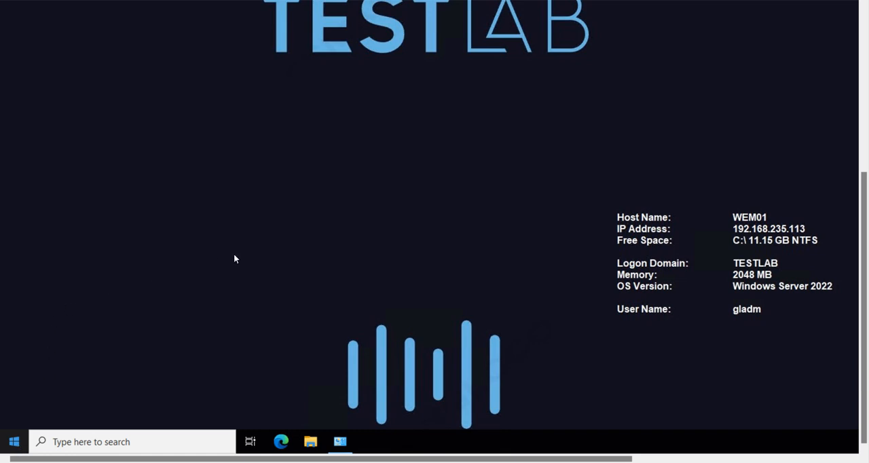
pyautogui.click(14, 441)
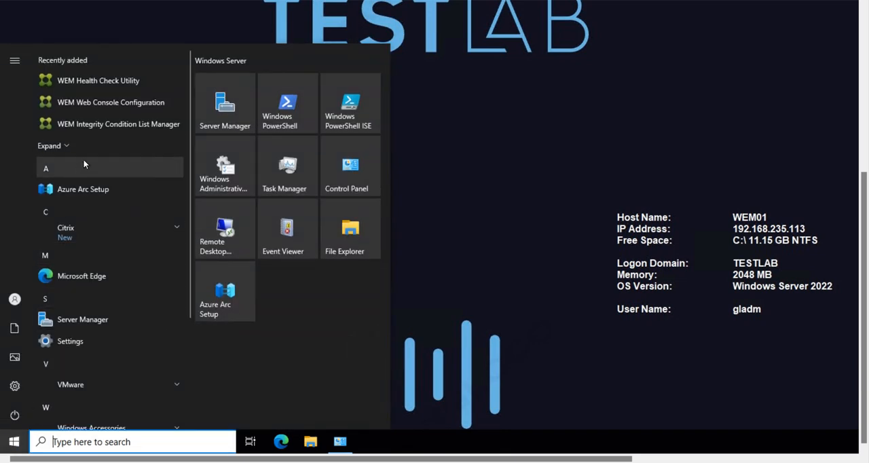
pyautogui.click(127, 240)
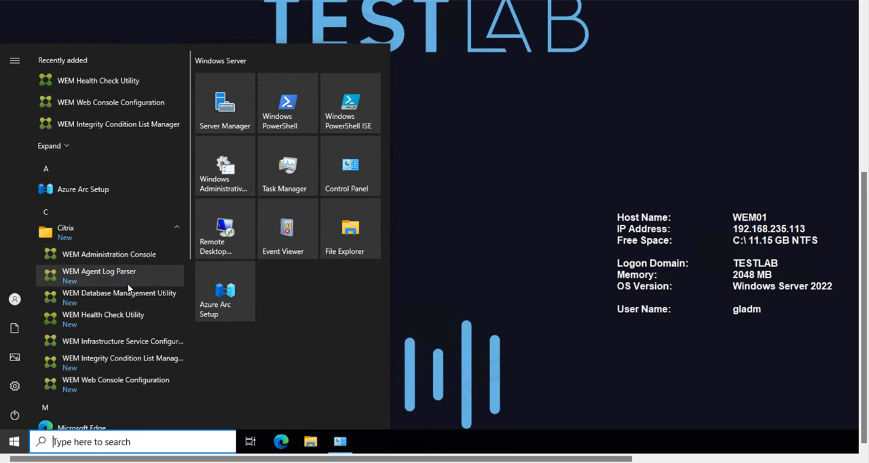
pyautogui.rightClick(112, 384)
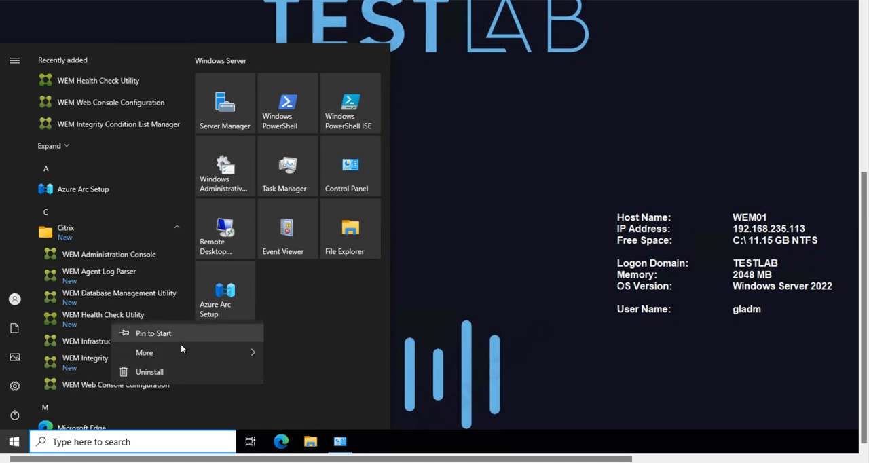
pyautogui.moveTo(178, 347)
pyautogui.click(359, 394)
pyautogui.click(529, 173)
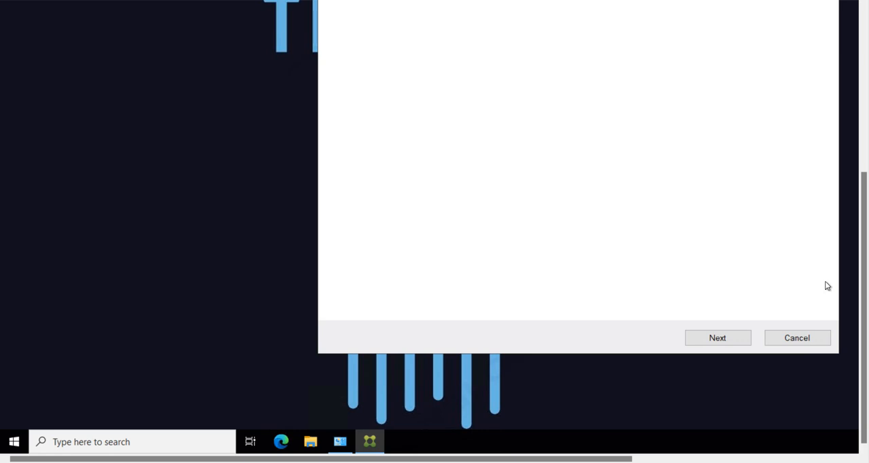
pyautogui.scroll(5, 860, 307)
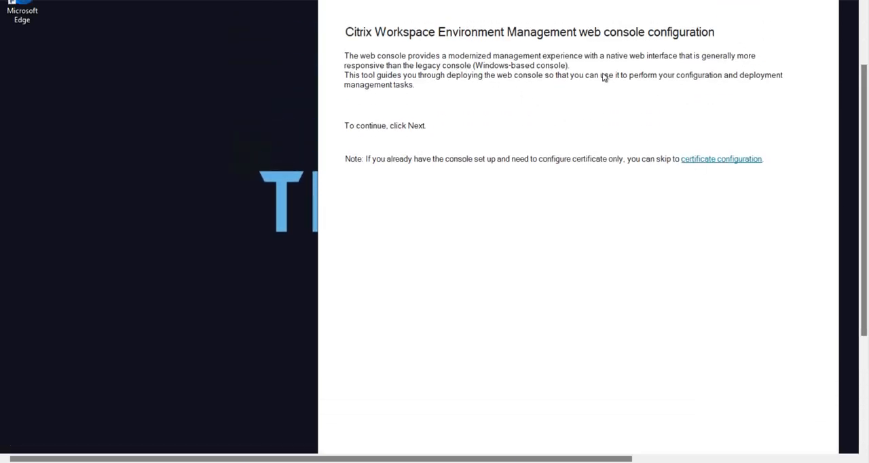
pyautogui.moveTo(861, 241); pyautogui.dragTo(731, 359)
pyautogui.click(716, 374)
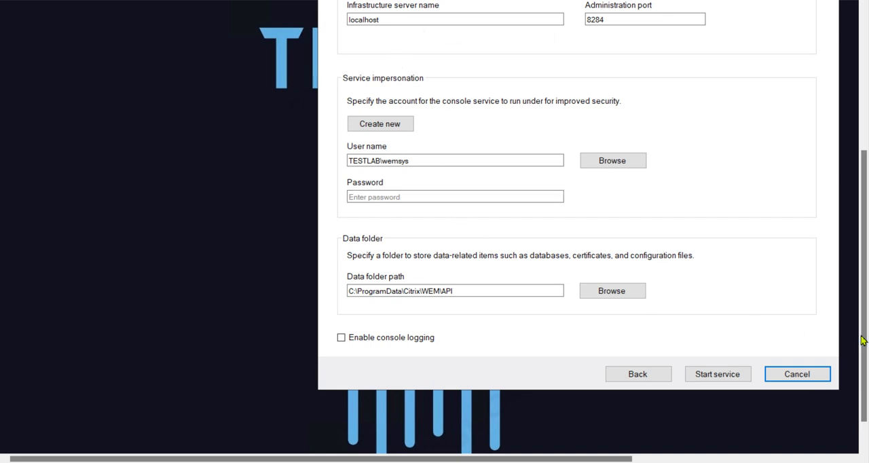
# Step: Enter the service impersonation account's password, keep the existing infrastructure server and data folder settings, and start the web console service
pyautogui.scroll(3, 857, 336)
pyautogui.scroll(-2, 843, 310)
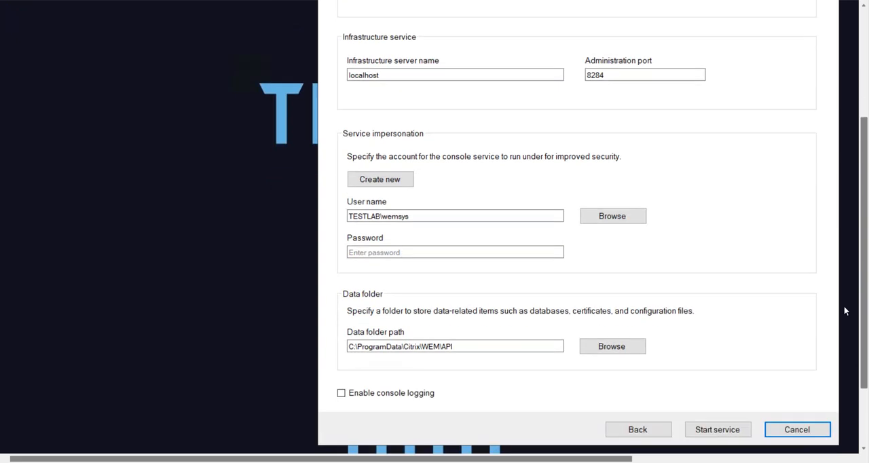
pyautogui.click(400, 255)
pyautogui.write('••••••••••••')
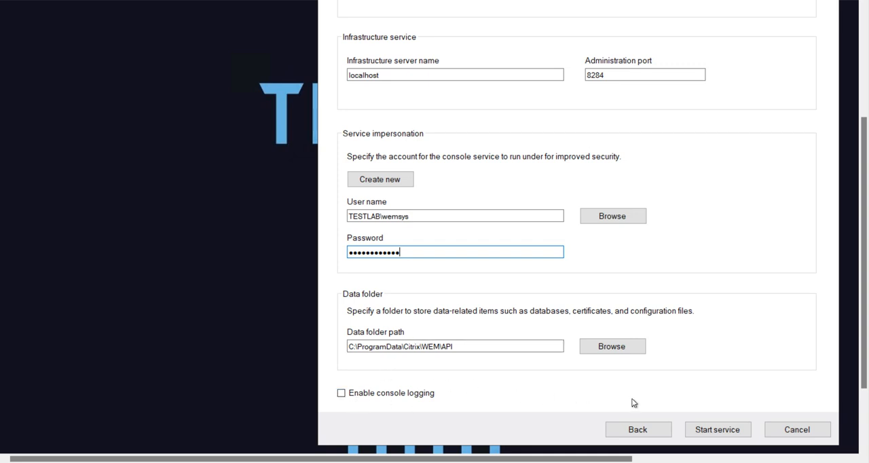
pyautogui.click(720, 430)
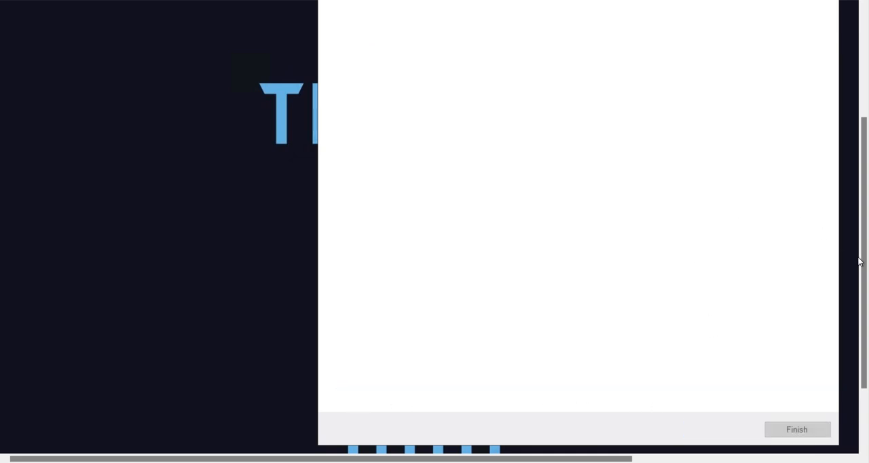
pyautogui.moveTo(859, 261); pyautogui.dragTo(848, 172)
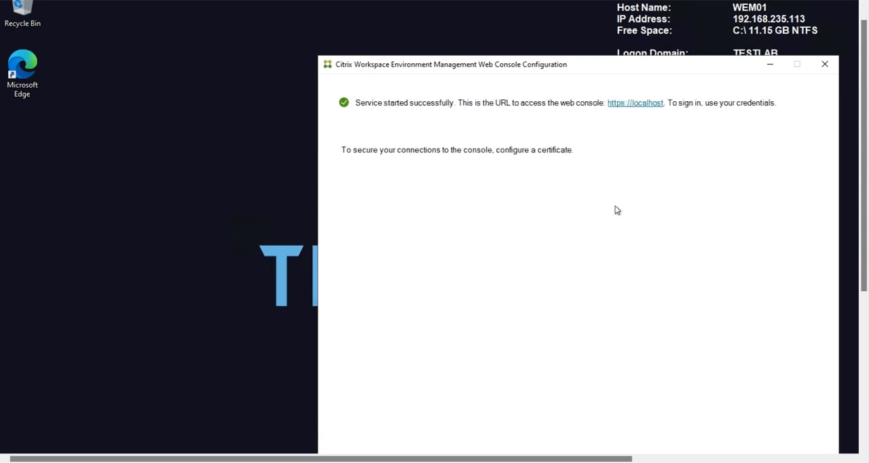
# Step: Finish the web console configuration wizard without configuring a certificate
pyautogui.moveTo(864, 238); pyautogui.dragTo(817, 365)
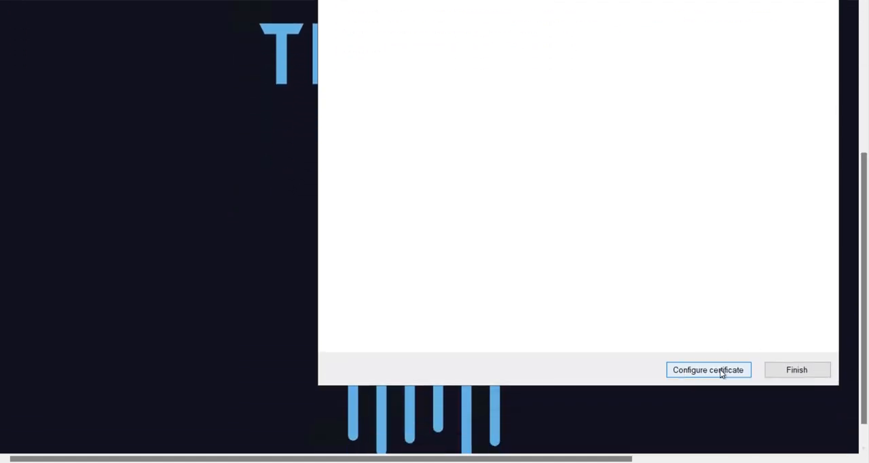
pyautogui.click(793, 370)
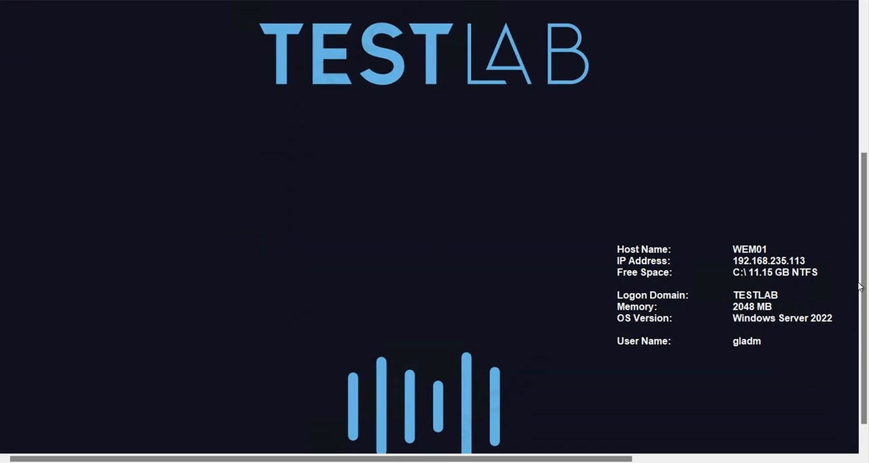
pyautogui.moveTo(865, 279); pyautogui.dragTo(853, 343)
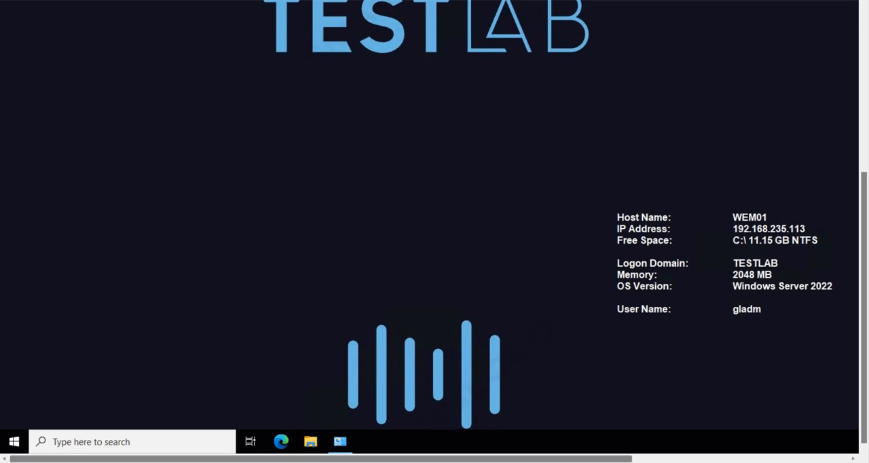
# Step: Switch to Chrome, open the bookmarked WEM web console in a new tab, and sign in with the saved credentials
pyautogui.moveTo(405, 461)
pyautogui.click(441, 418)
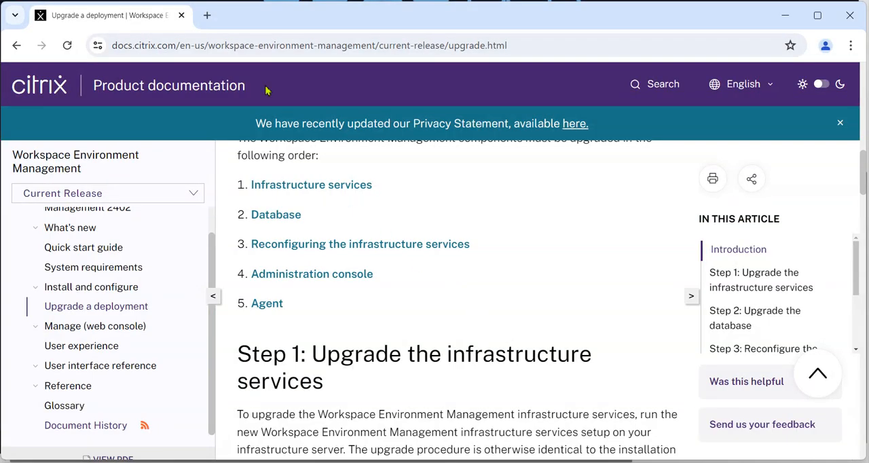
pyautogui.click(207, 15)
pyautogui.click(365, 74)
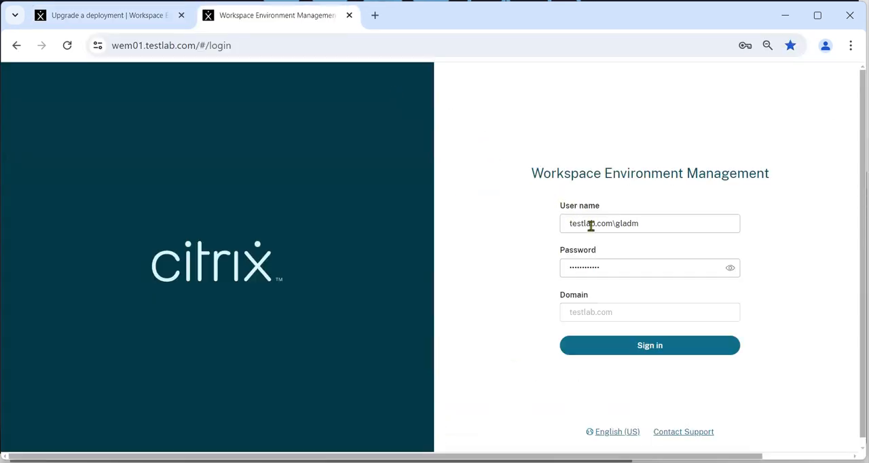
pyautogui.click(661, 347)
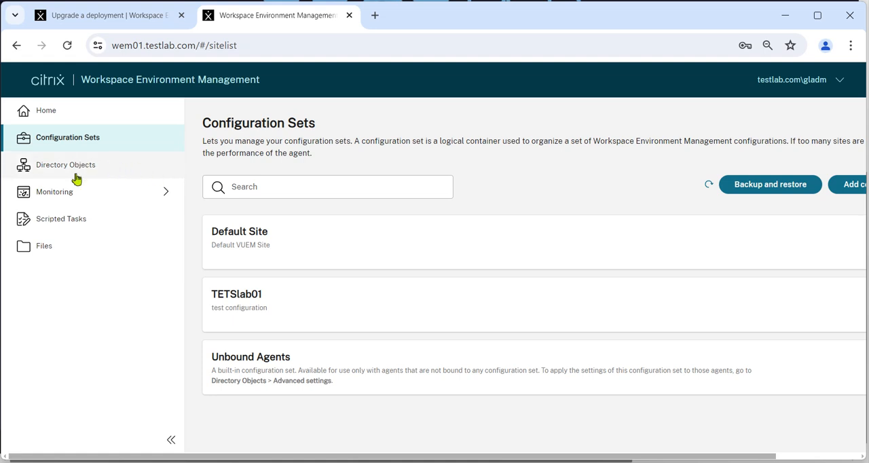
# Step: Check the console's Home page and the template-based Group Policy settings of the TETSlab01 configuration set
pyautogui.click(52, 115)
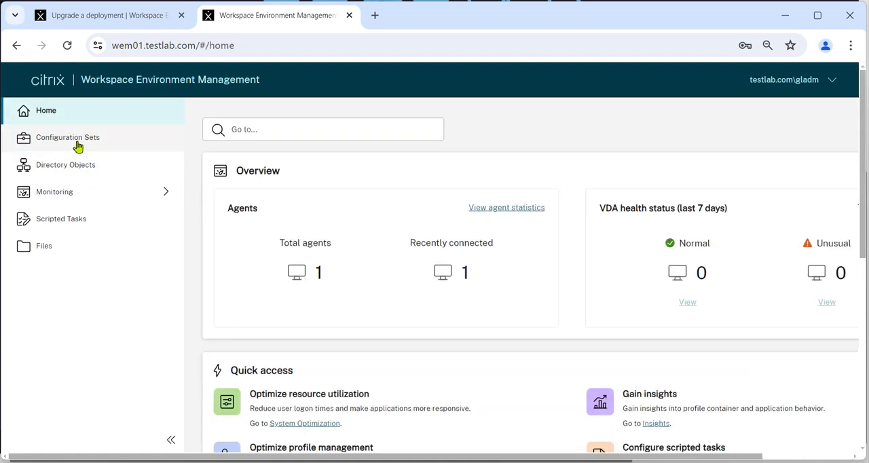
pyautogui.click(78, 147)
pyautogui.click(231, 295)
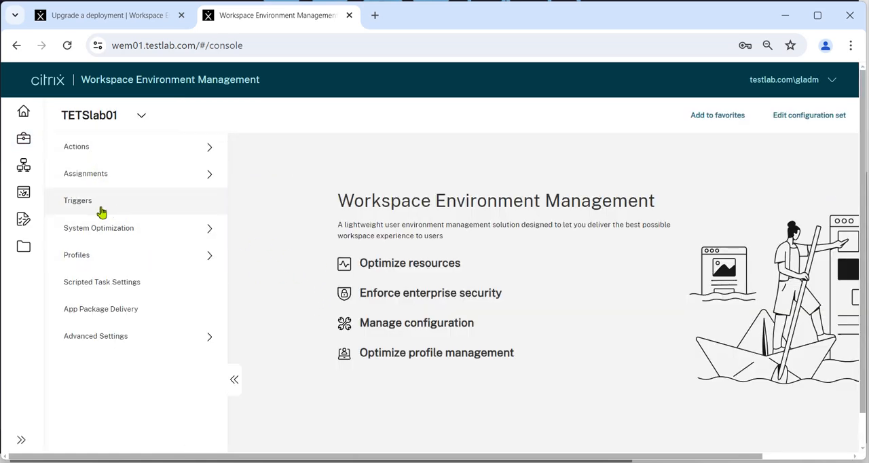
pyautogui.click(93, 149)
pyautogui.click(112, 169)
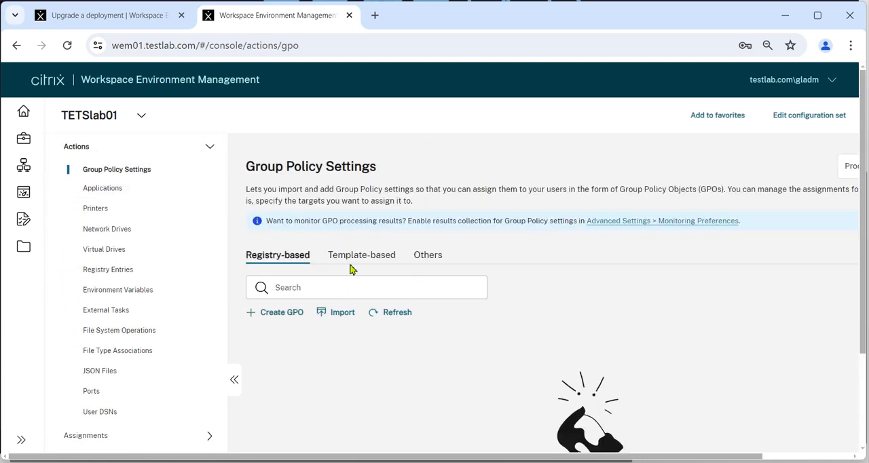
pyautogui.click(354, 257)
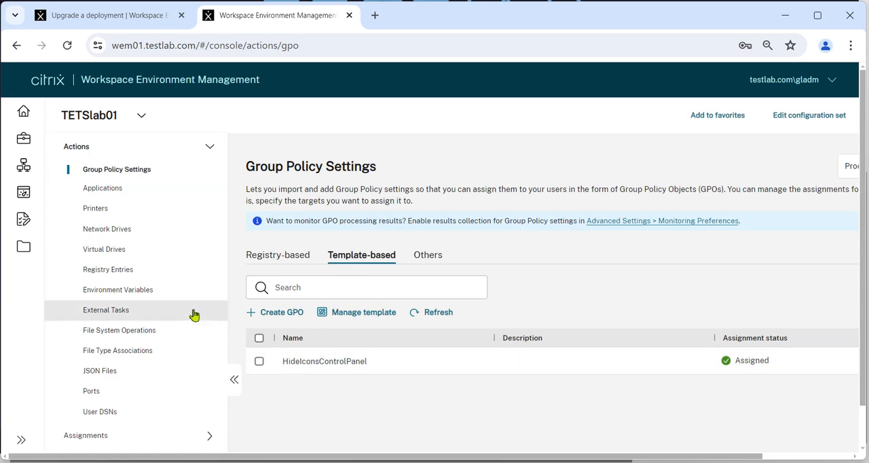
pyautogui.scroll(-1, 169, 340)
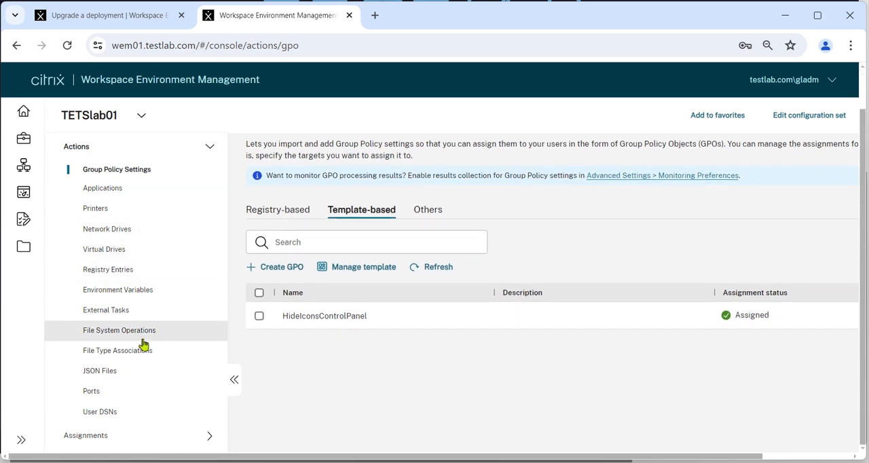
# Step: View the Directory Objects page, and open the Agents page from the monitoring administration section
pyautogui.click(32, 169)
pyautogui.moveTo(27, 193)
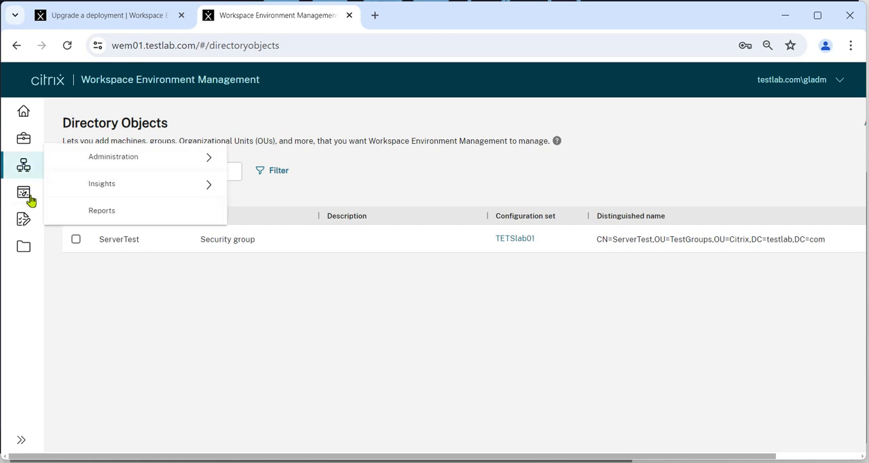
pyautogui.click(117, 160)
pyautogui.click(120, 201)
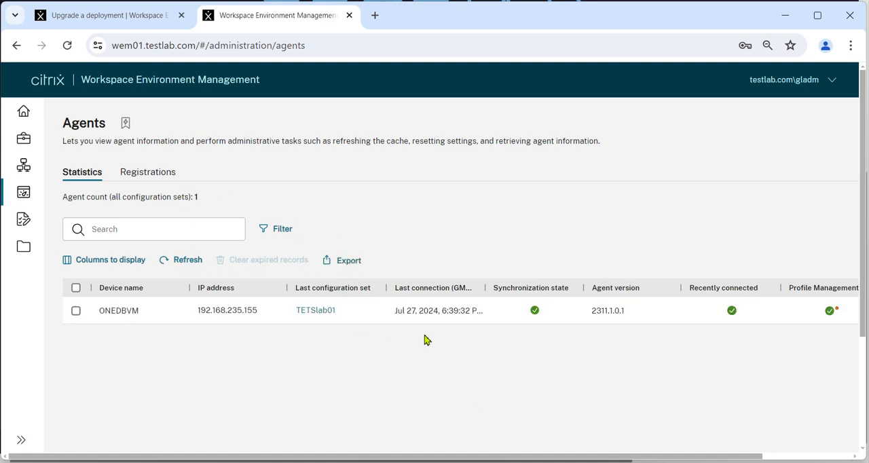
# Step: Send a Refresh cache notification to the ONEDBVM agent and dismiss the result dialog
pyautogui.click(75, 311)
pyautogui.click(410, 266)
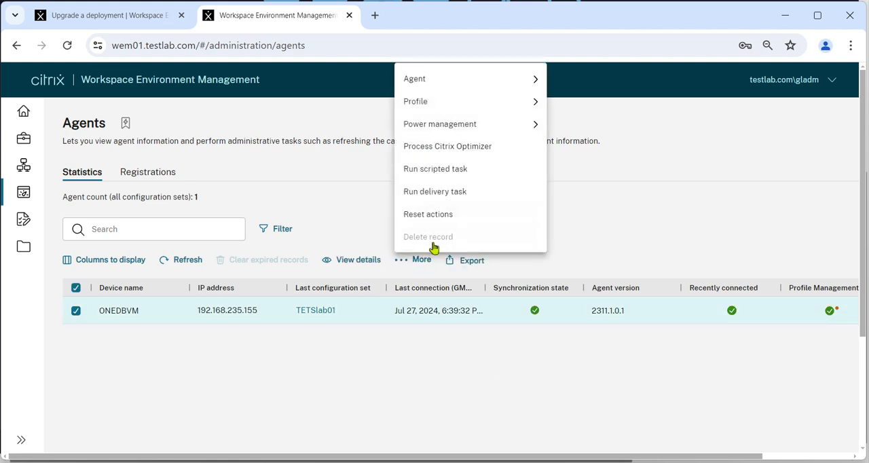
pyautogui.moveTo(471, 82)
pyautogui.click(604, 93)
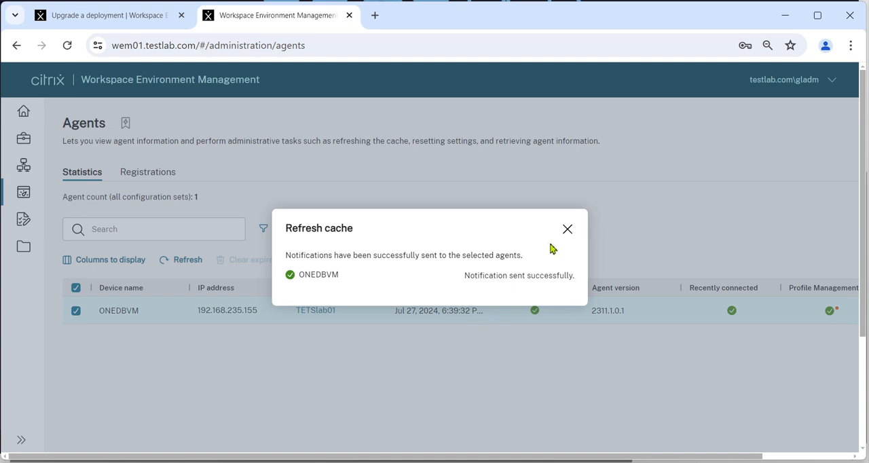
pyautogui.click(568, 229)
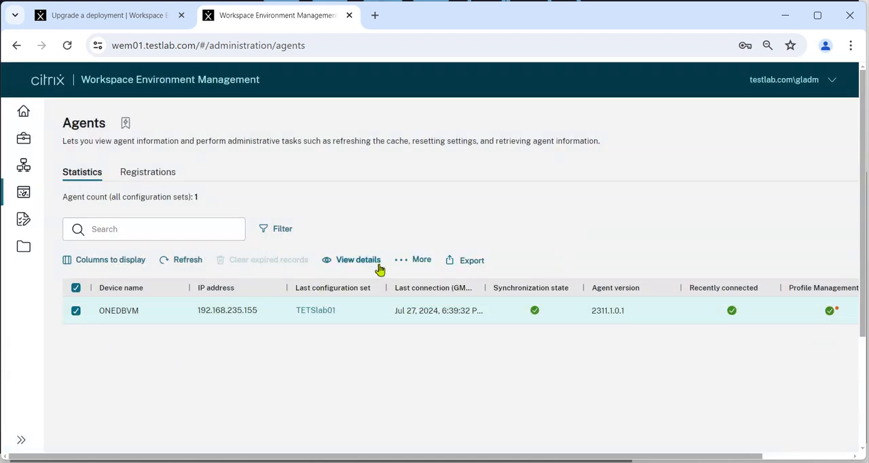
# Step: Send a Refresh agent host settings notification to the ONEDBVM agent and dismiss the result dialog
pyautogui.click(419, 261)
pyautogui.moveTo(467, 83)
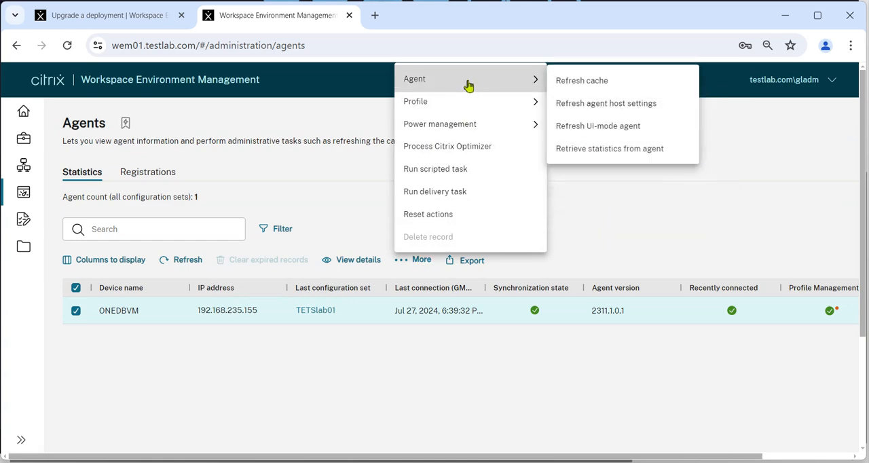
pyautogui.click(619, 106)
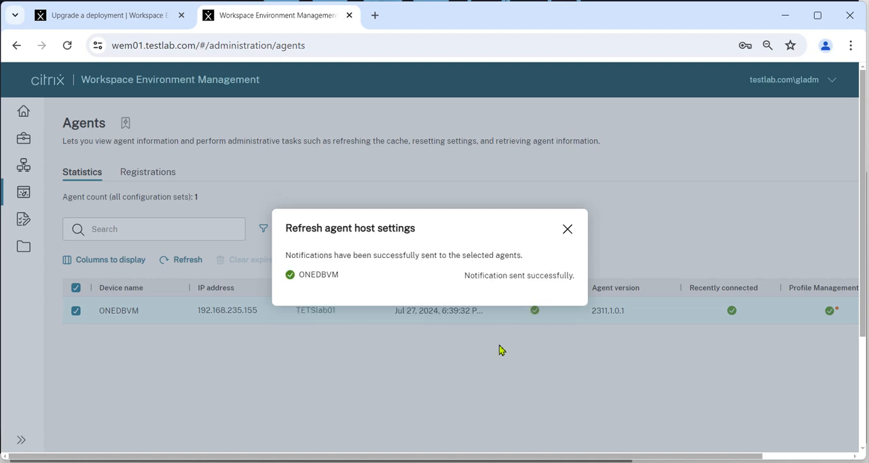
pyautogui.click(567, 230)
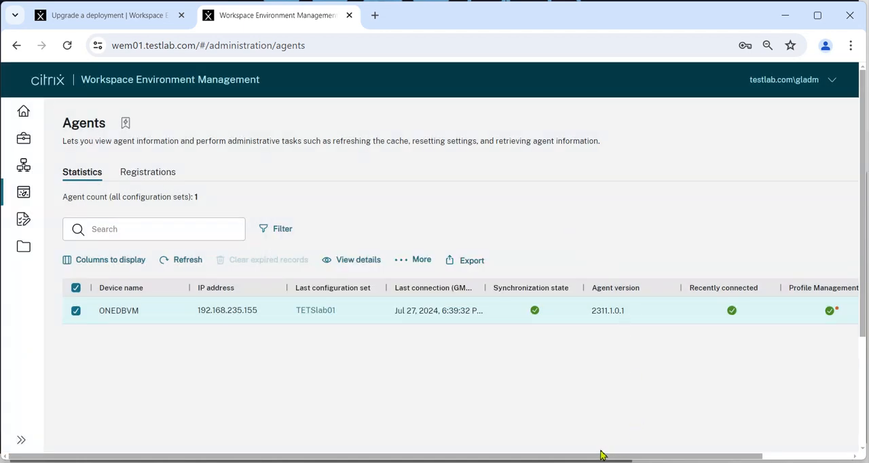
# Step: Widen the Last connection column in the agent statistics table and minimize the browser window
pyautogui.moveTo(590, 459)
pyautogui.mouseDown()
pyautogui.moveTo(625, 457)
pyautogui.moveTo(591, 459)
pyautogui.mouseUp()
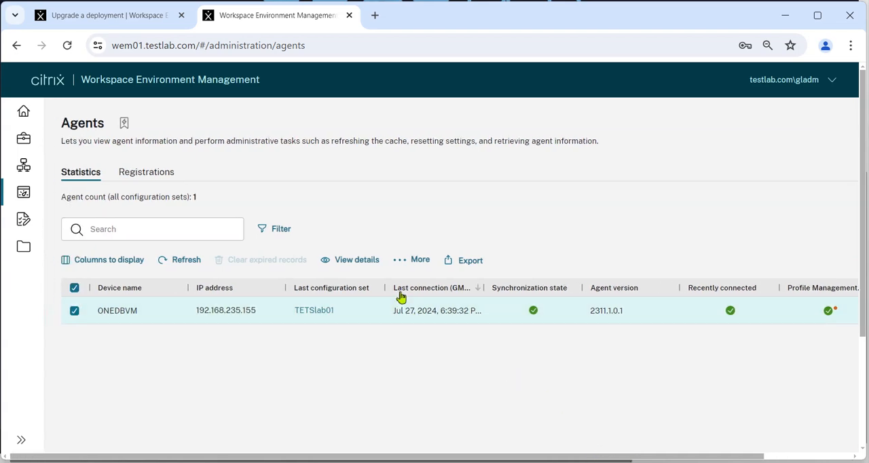
pyautogui.moveTo(486, 293); pyautogui.dragTo(506, 291)
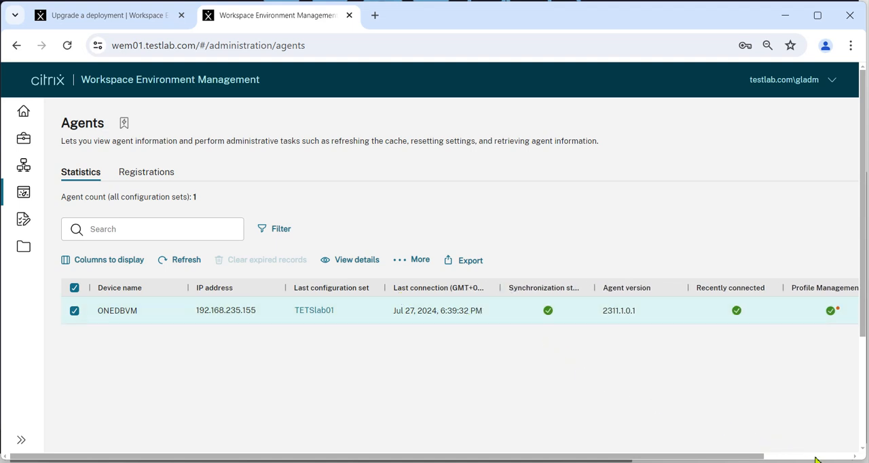
pyautogui.click(785, 15)
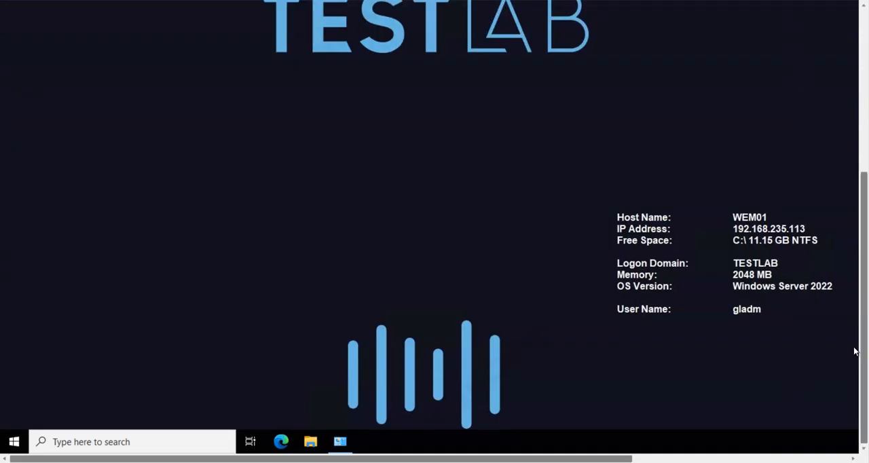
# Step: Turn on Inherit from parent for WEM01's remote desktop settings, save the server properties, and reconnect the server
pyautogui.rightClick(0, 171)
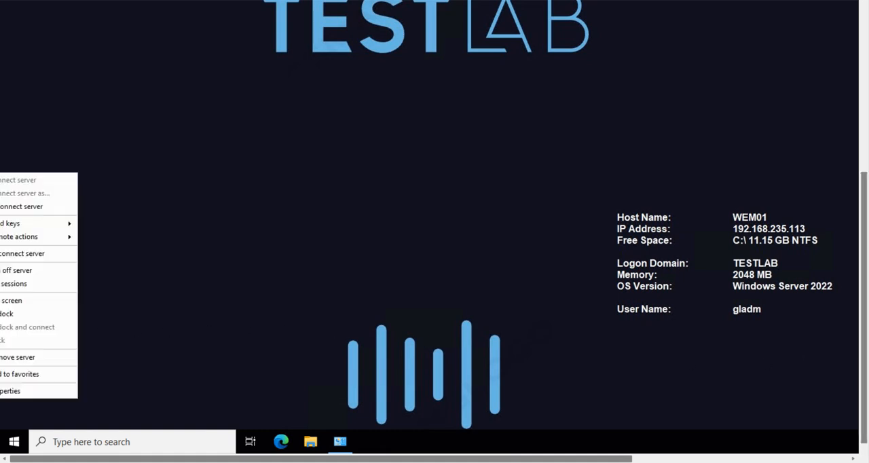
pyautogui.click(16, 390)
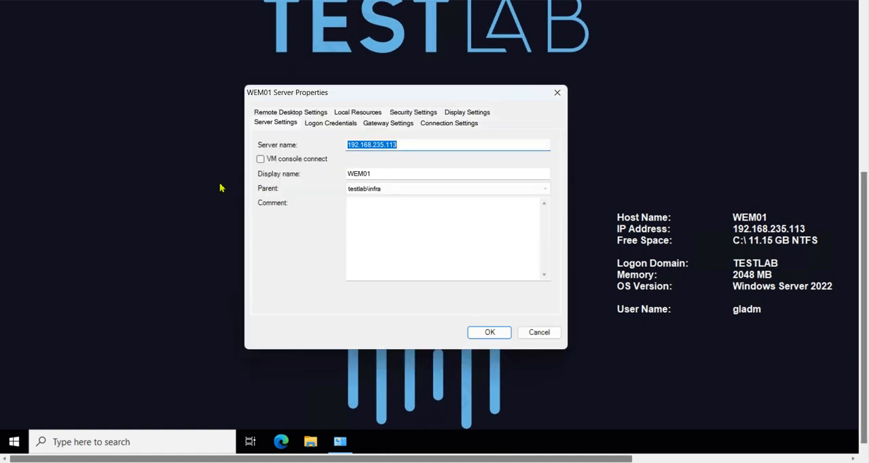
pyautogui.click(283, 116)
pyautogui.click(363, 146)
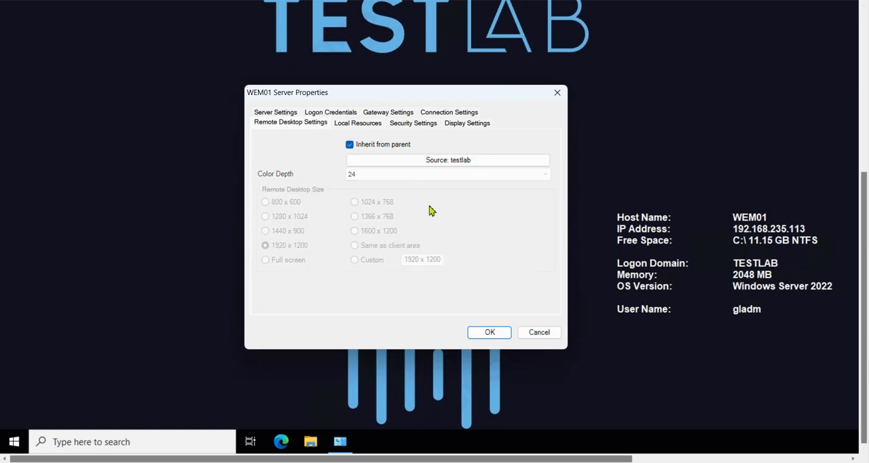
pyautogui.click(489, 334)
pyautogui.rightClick(0, 171)
pyautogui.click(27, 201)
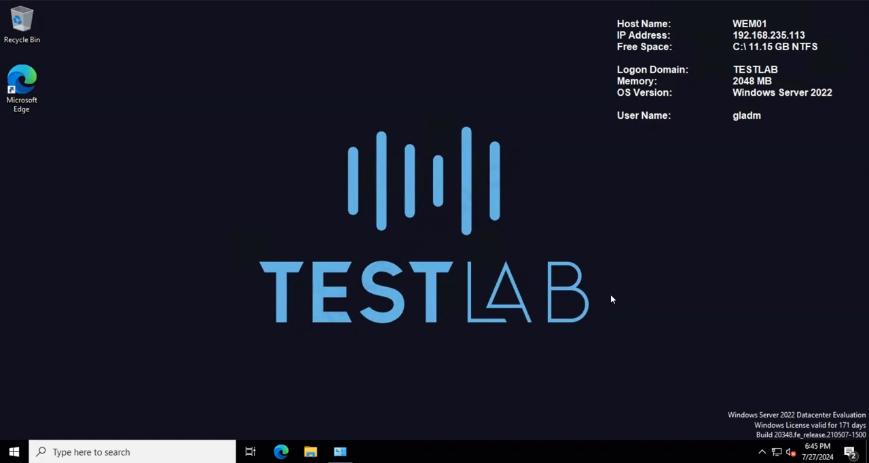
# Step: Return to the Agents page in Chrome and refresh the agent list to check ONEDBVM's last connection
pyautogui.click(492, 459)
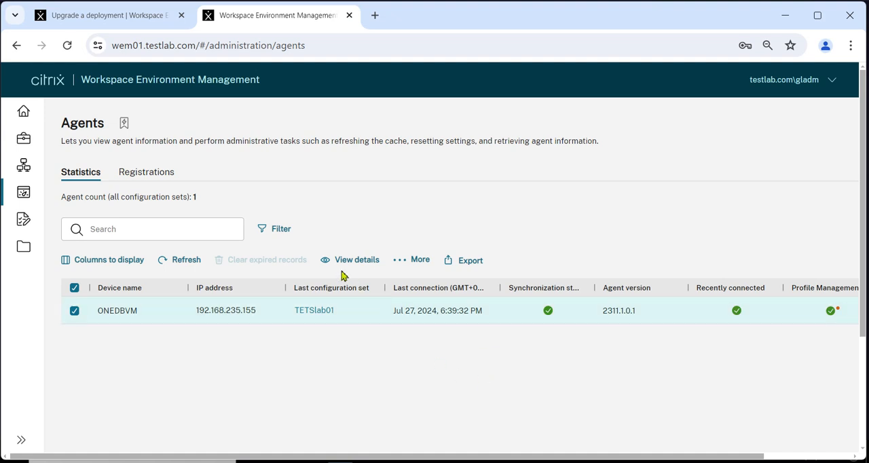
pyautogui.click(172, 263)
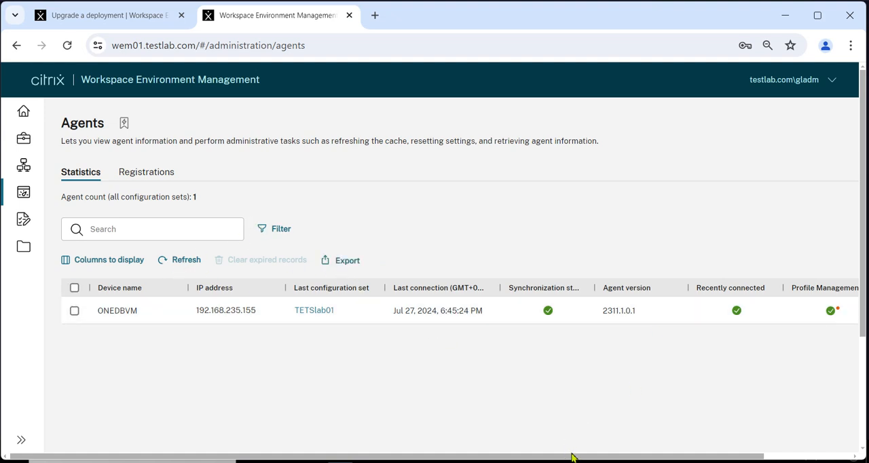
pyautogui.moveTo(573, 457); pyautogui.dragTo(459, 435)
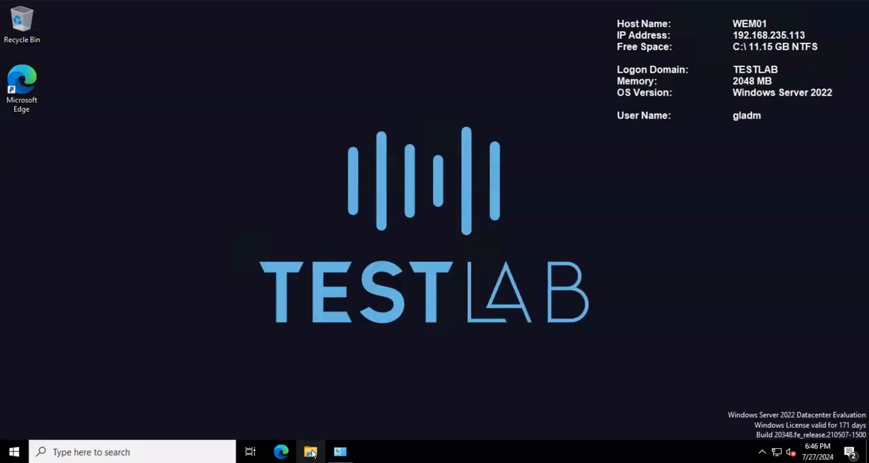
pyautogui.click(310, 451)
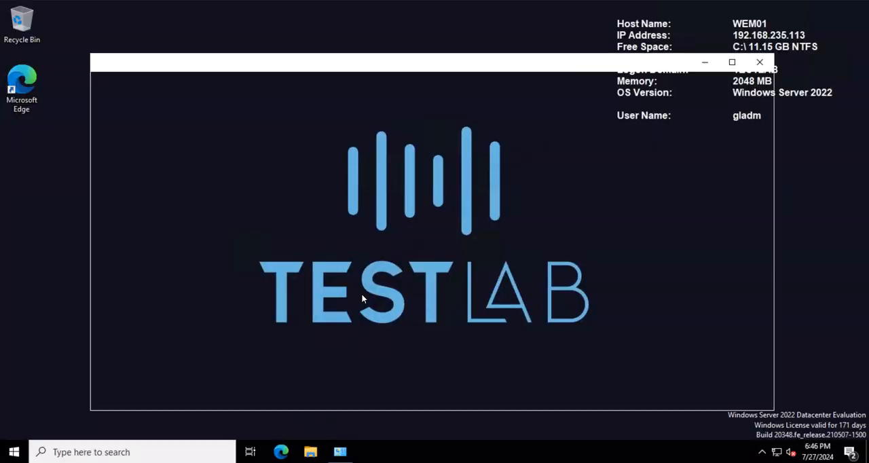
pyautogui.click(123, 222)
pyautogui.doubleClick(349, 258)
pyautogui.doubleClick(315, 178)
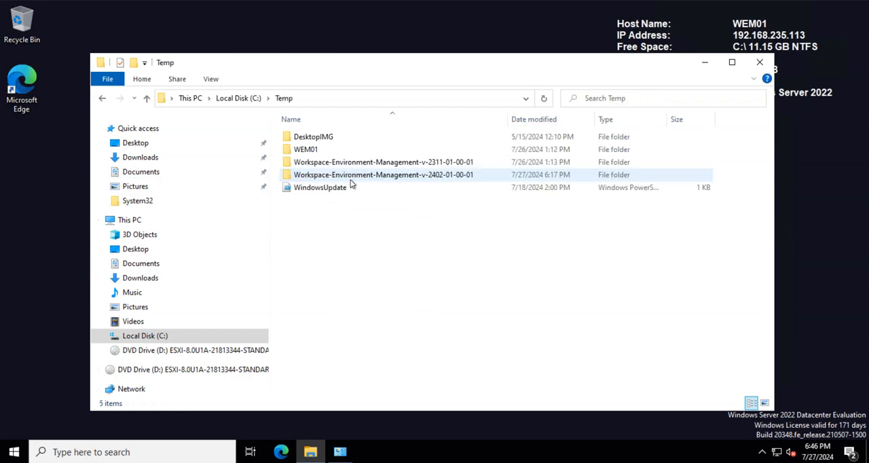
pyautogui.doubleClick(362, 176)
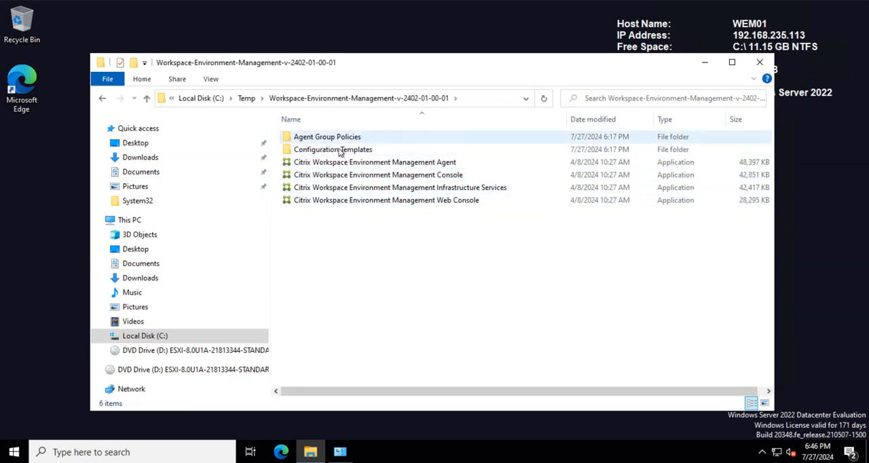
# Step: Copy the Citrix Workspace Environment Management Agent installer from the 2402 folder
pyautogui.click(355, 169)
pyautogui.rightClick(387, 174)
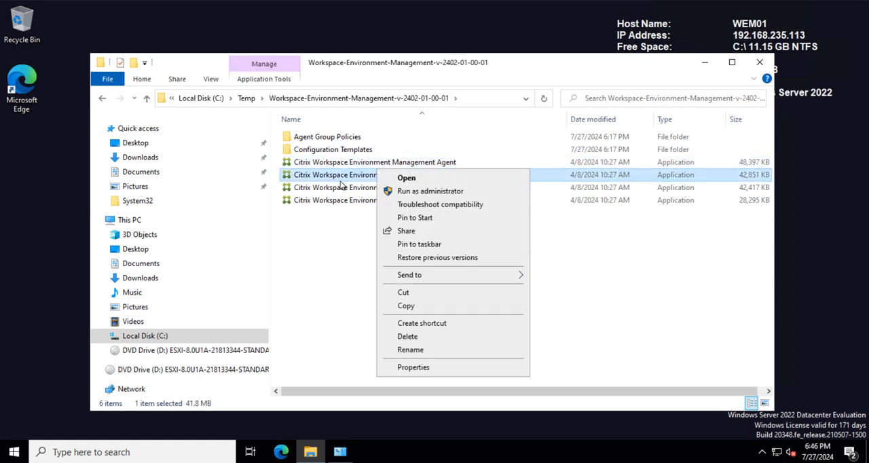
pyautogui.click(307, 257)
pyautogui.click(345, 169)
pyautogui.rightClick(343, 168)
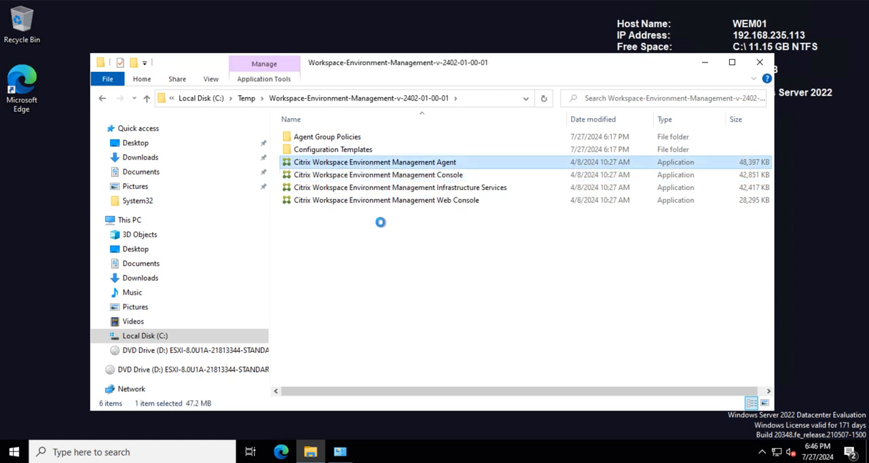
pyautogui.click(371, 304)
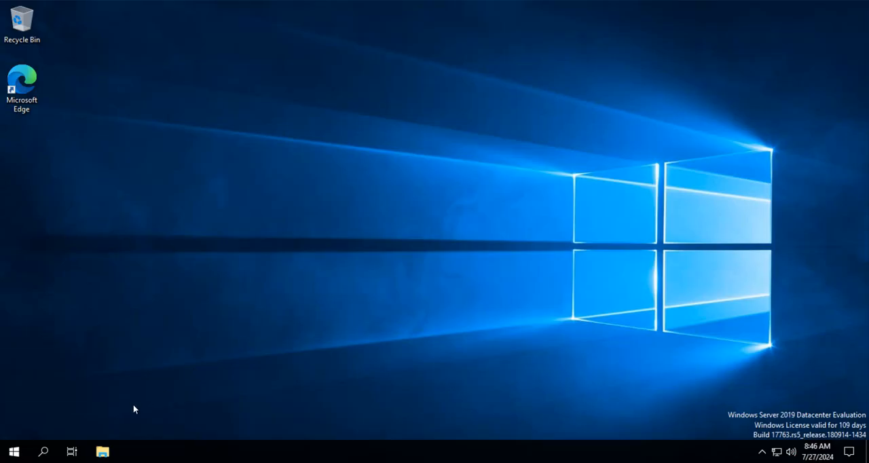
# Step: On the ONEDBVM machine, open File Explorer and check the installed Citrix Workspace Environment Management Agent's version in its About window
pyautogui.click(101, 451)
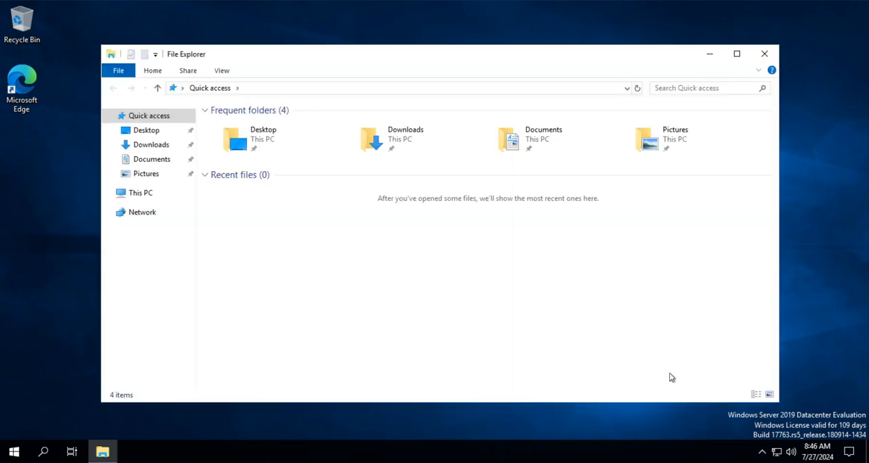
pyautogui.click(761, 451)
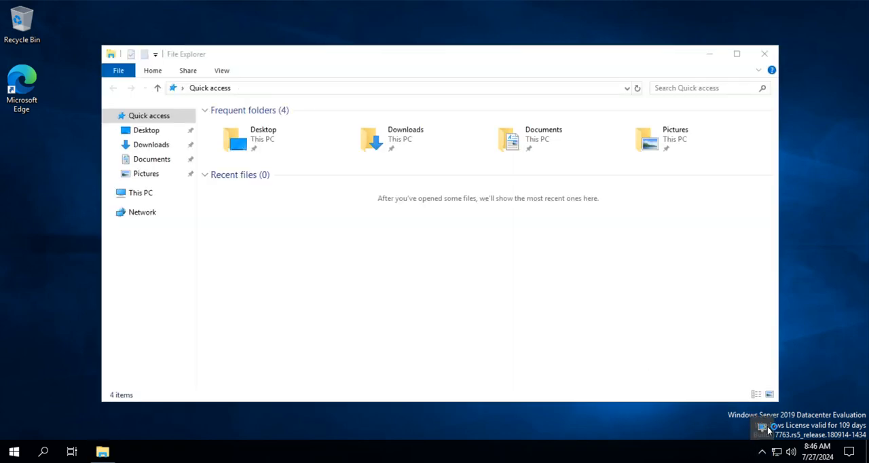
pyautogui.rightClick(765, 424)
pyautogui.click(722, 404)
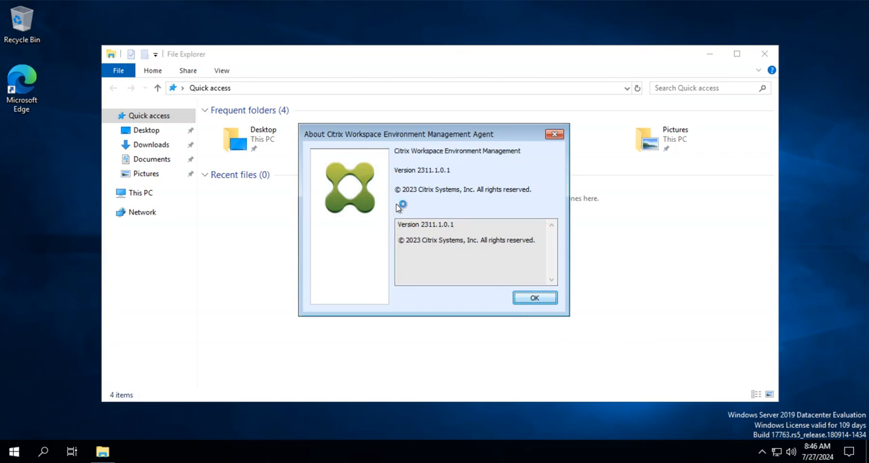
pyautogui.click(543, 298)
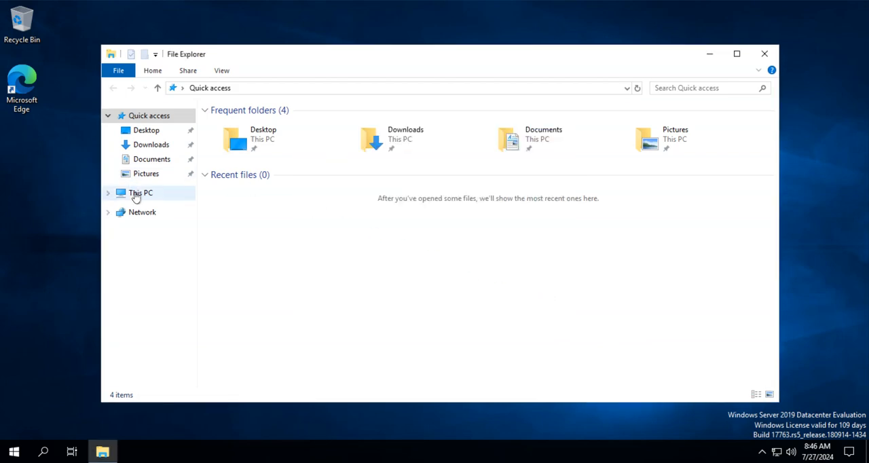
# Step: In C:\Temp, permanently delete the old Citrix Workspace Environment Management Agent installer and paste the copied 2402 installer in its place
pyautogui.click(137, 194)
pyautogui.doubleClick(300, 243)
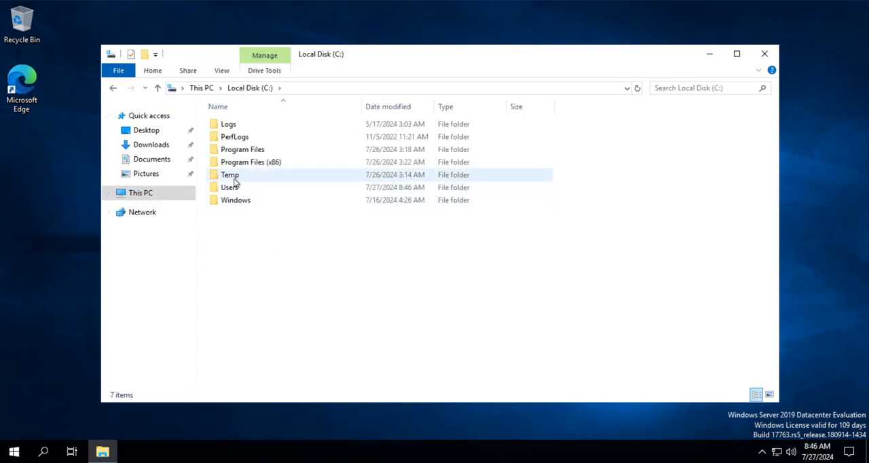
pyautogui.doubleClick(239, 188)
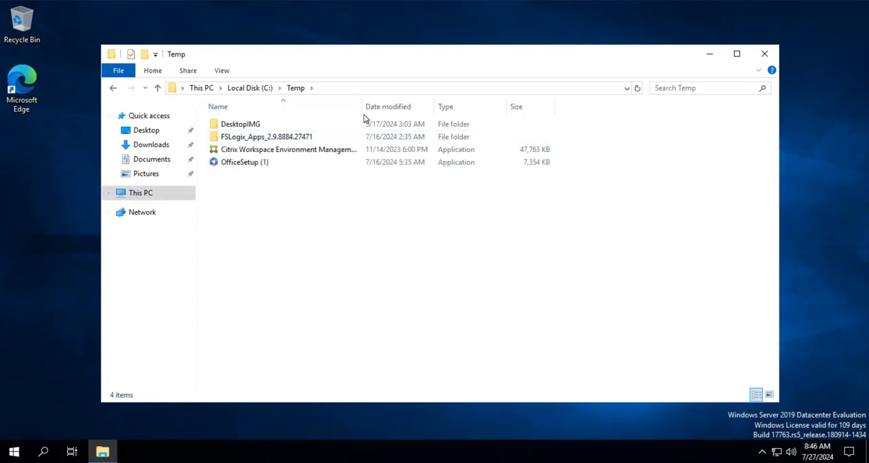
pyautogui.moveTo(365, 112); pyautogui.dragTo(452, 113)
pyautogui.click(317, 154)
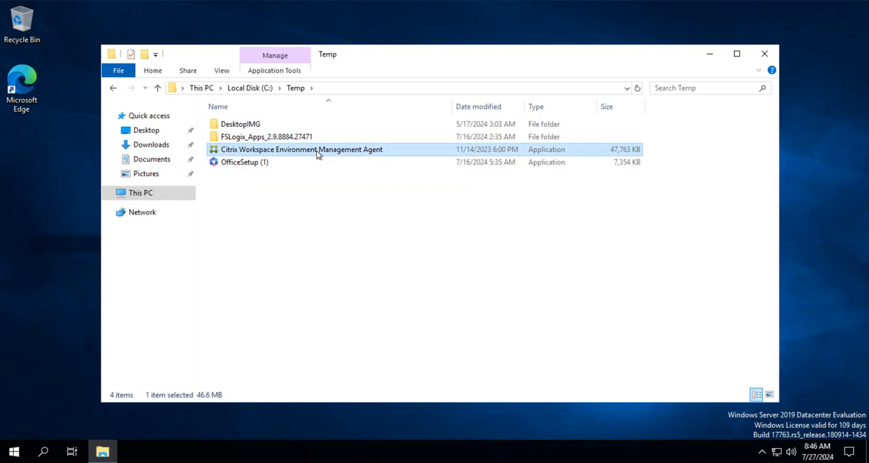
pyautogui.hotkey('shift', 'Delete')
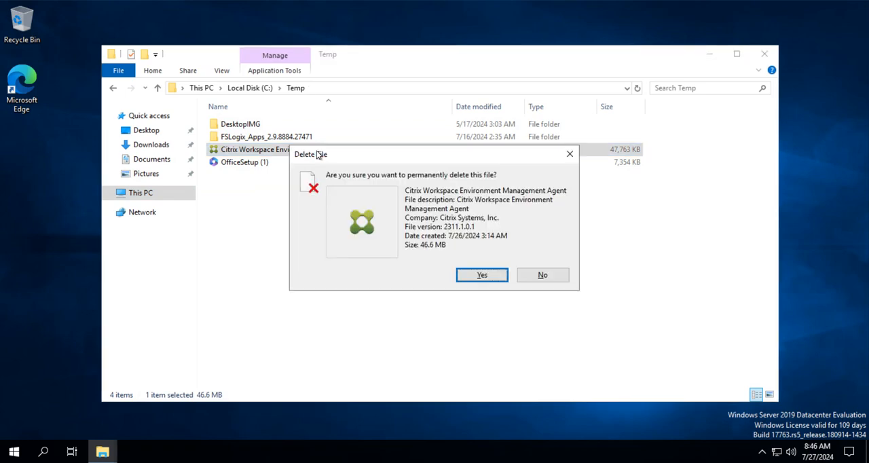
pyautogui.click(464, 279)
pyautogui.rightClick(294, 223)
pyautogui.click(313, 296)
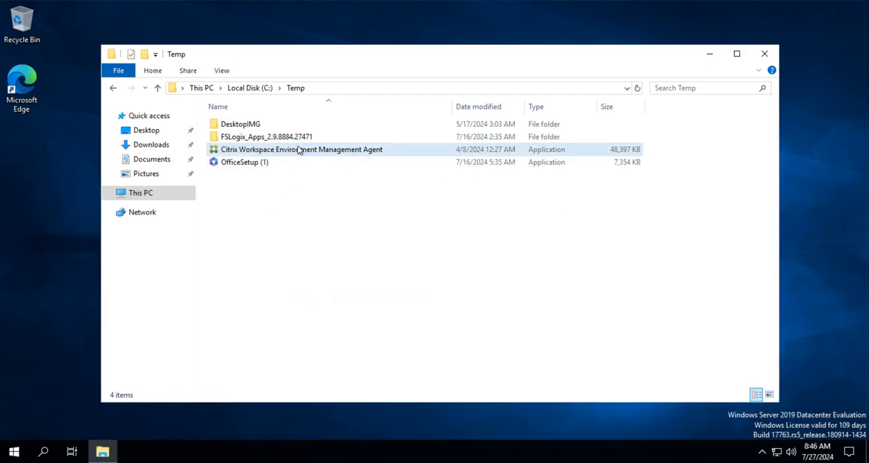
# Step: Launch the Citrix Workspace Environment Management Agent installer from C:\Temp and proceed to its setup wizard
pyautogui.rightClick(293, 150)
pyautogui.click(365, 174)
pyautogui.click(384, 303)
pyautogui.click(420, 304)
pyautogui.click(501, 319)
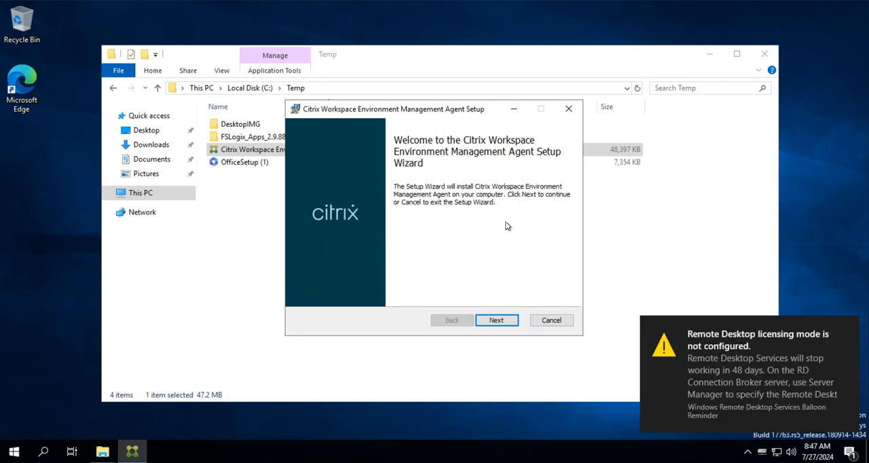
# Step: Keep the default folder, On-premises Deployment, infrastructure service wem01.testlab.com with ports 8286 and 8288, and the default advanced settings in the agent setup
pyautogui.click(494, 320)
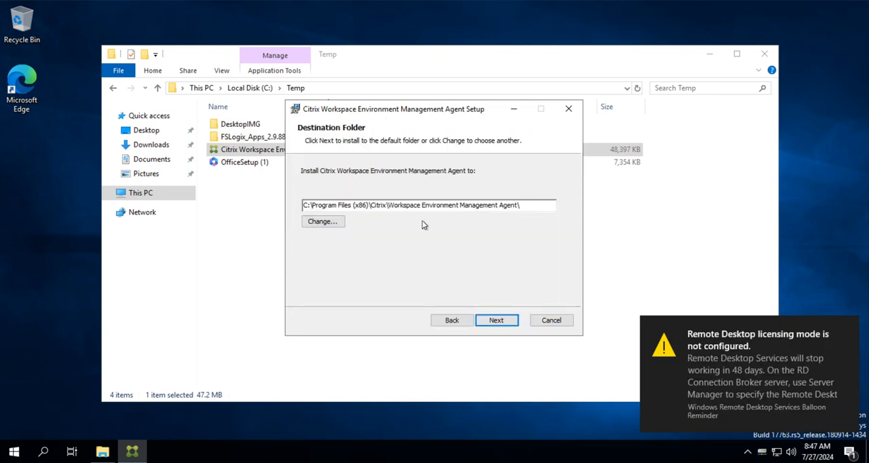
pyautogui.click(484, 317)
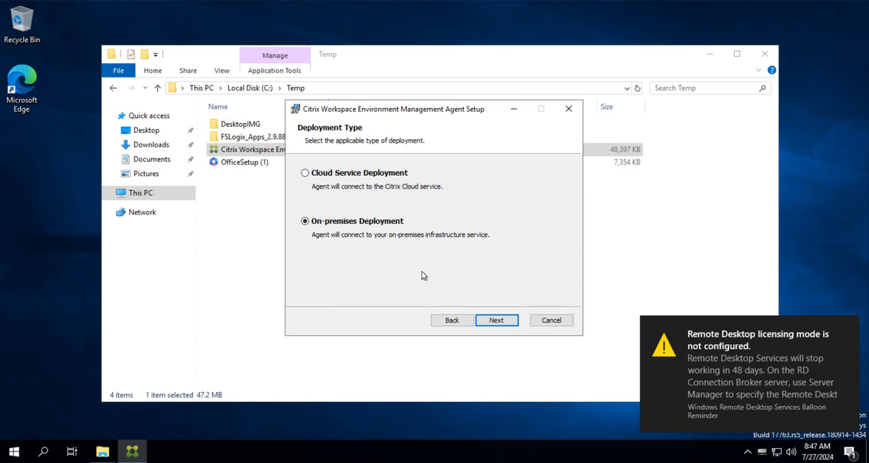
pyautogui.click(482, 322)
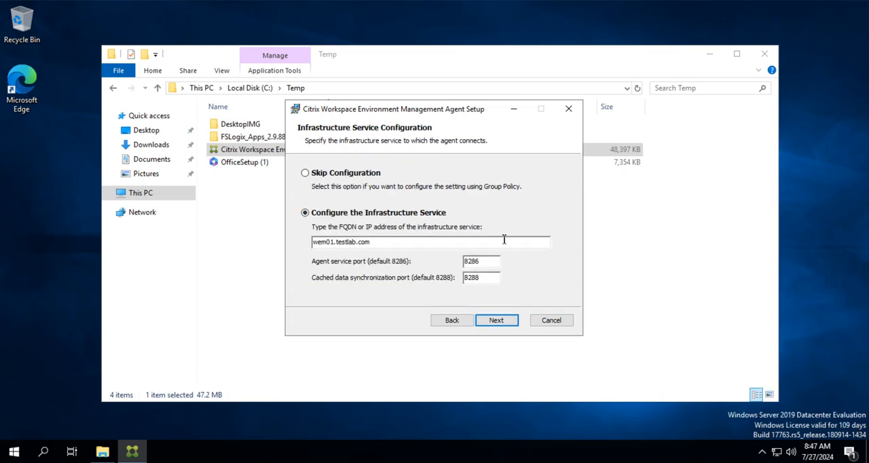
pyautogui.click(504, 316)
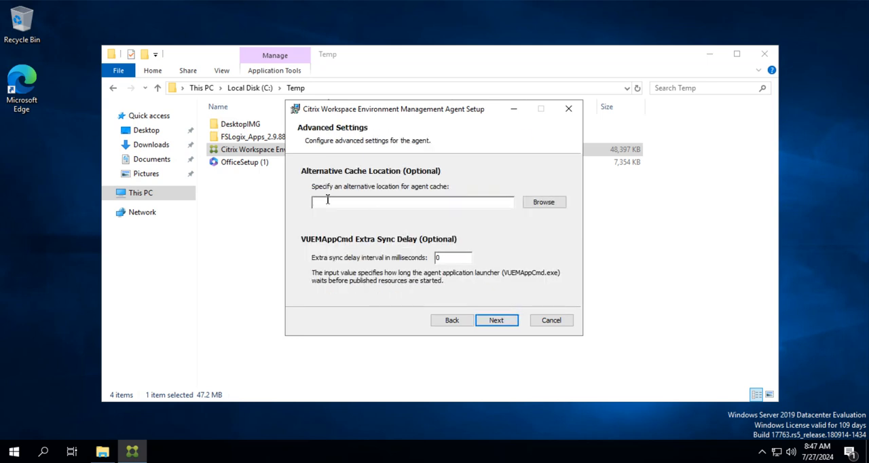
pyautogui.click(493, 323)
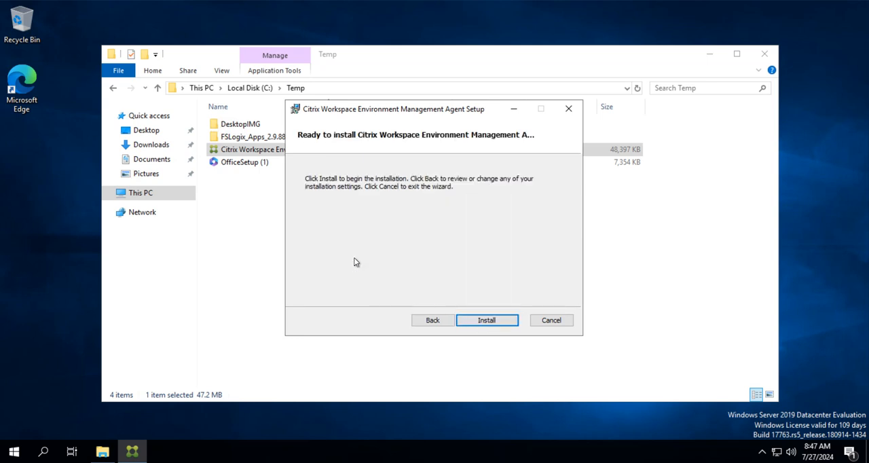
# Step: Install the agent, agree to continue with a required reboot, and finish and close the setup
pyautogui.click(487, 320)
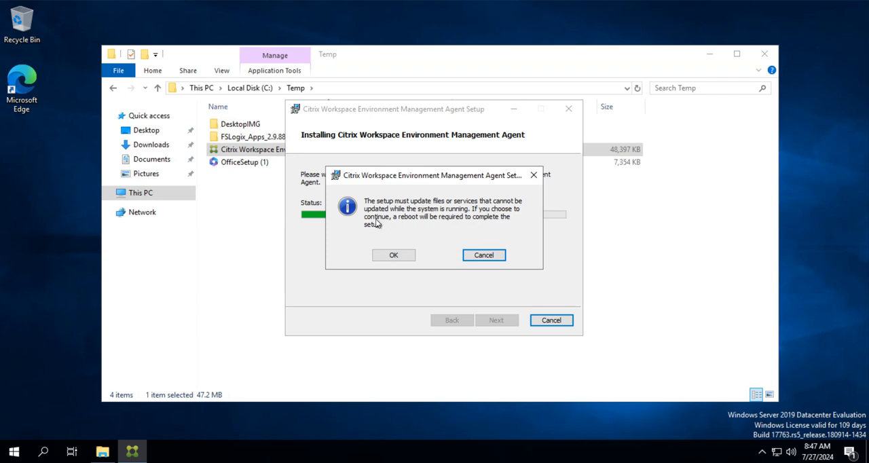
pyautogui.click(392, 255)
pyautogui.click(397, 256)
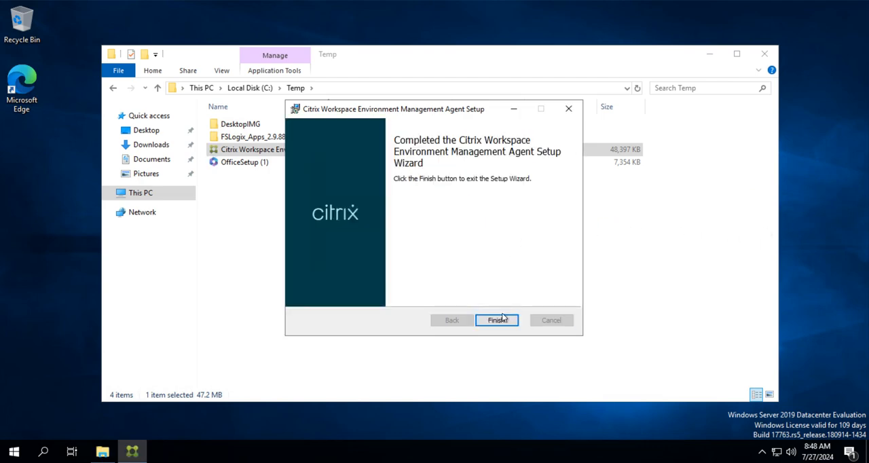
pyautogui.click(502, 322)
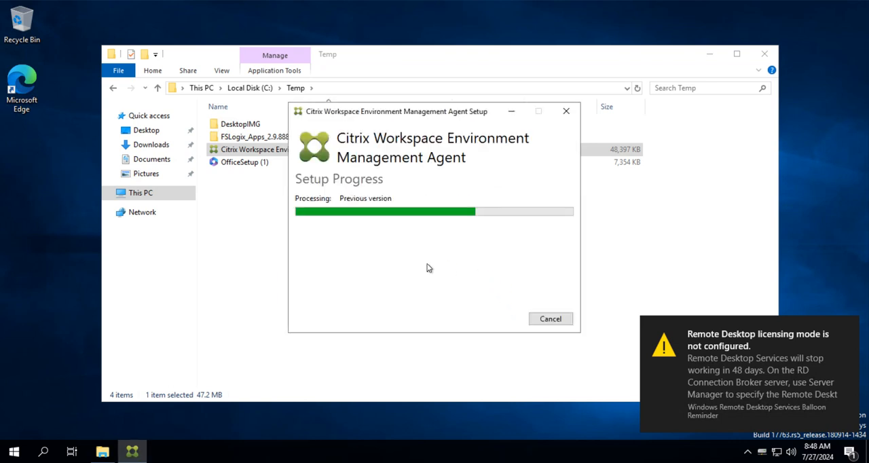
pyautogui.click(549, 317)
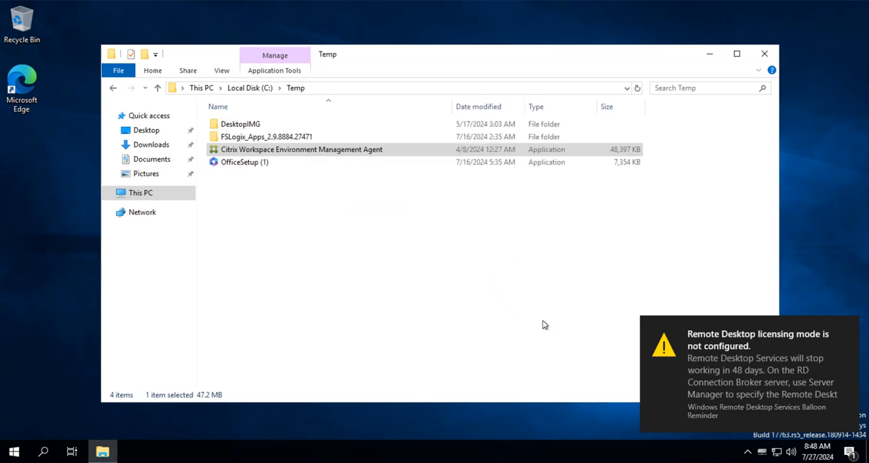
# Step: Close File Explorer and restart the machine with the reason Other (Planned)
pyautogui.click(764, 54)
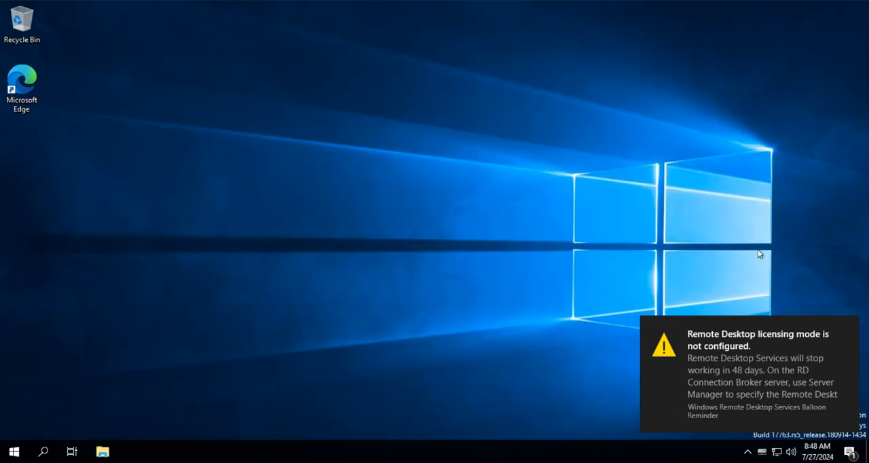
pyautogui.click(13, 451)
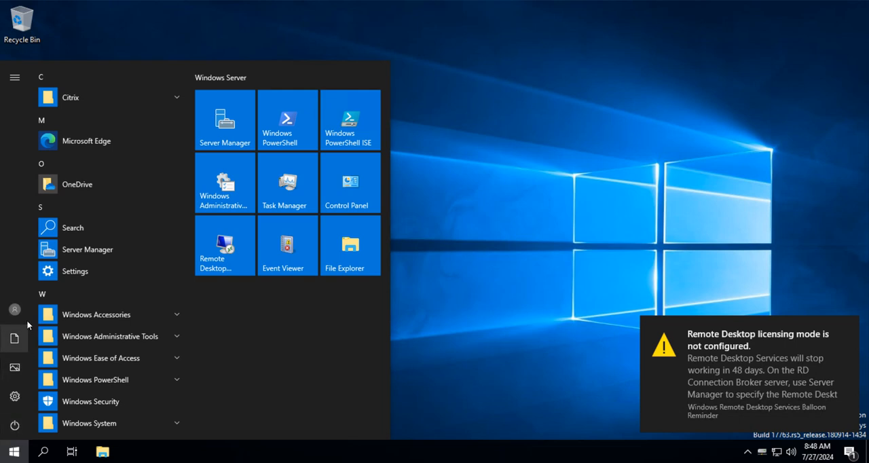
pyautogui.click(14, 426)
pyautogui.click(28, 394)
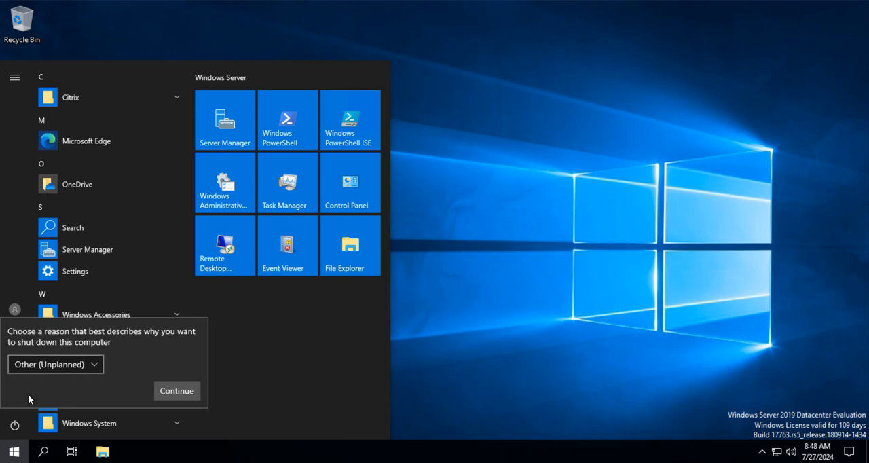
pyautogui.click(49, 365)
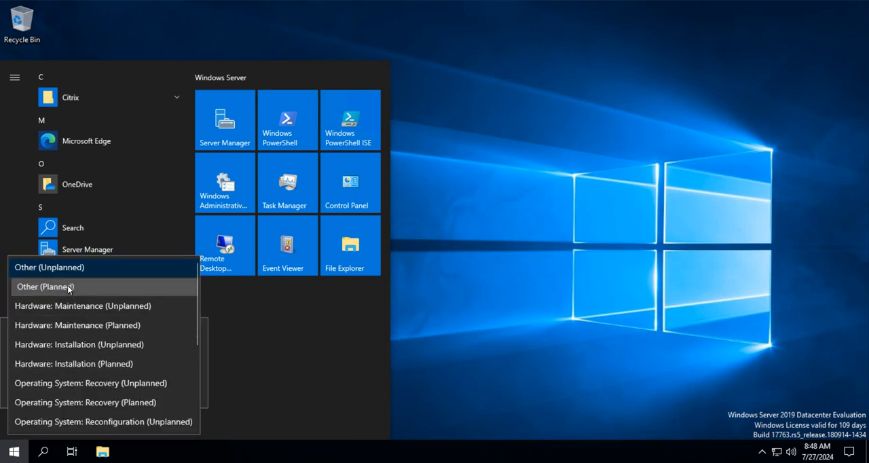
pyautogui.click(68, 287)
pyautogui.click(184, 392)
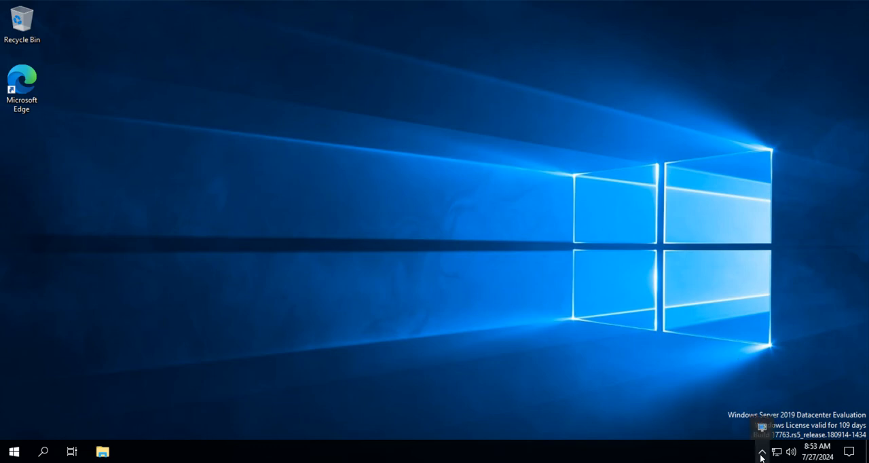
# Step: Check the upgraded Citrix Workspace Environment Management Agent's version in its About window after the restart
pyautogui.rightClick(760, 428)
pyautogui.click(698, 410)
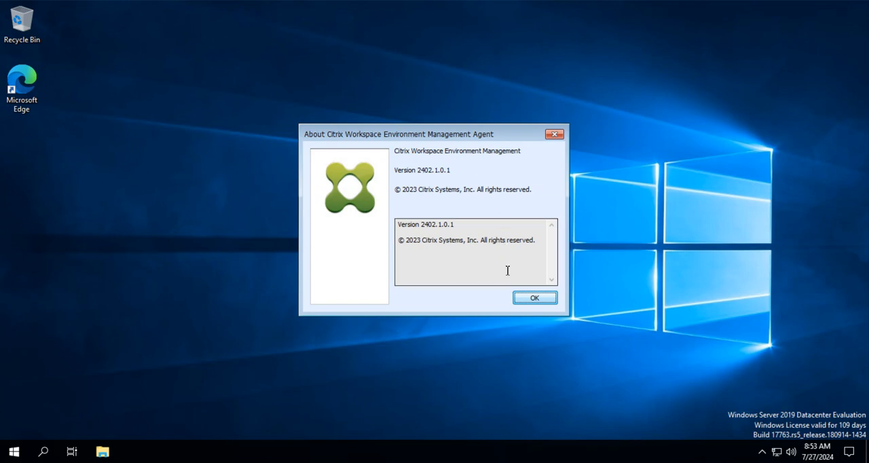
pyautogui.click(536, 298)
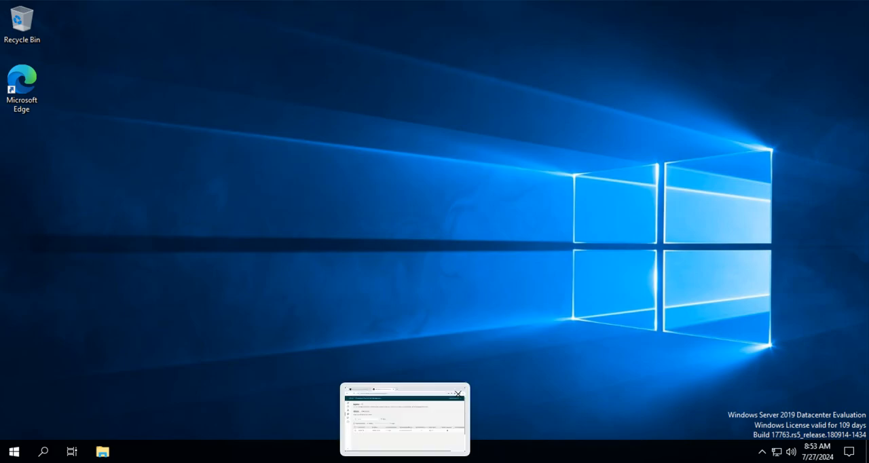
# Step: Return to the Agents page in Chrome and refresh the list to check ONEDBVM's agent version and connection
pyautogui.click(442, 427)
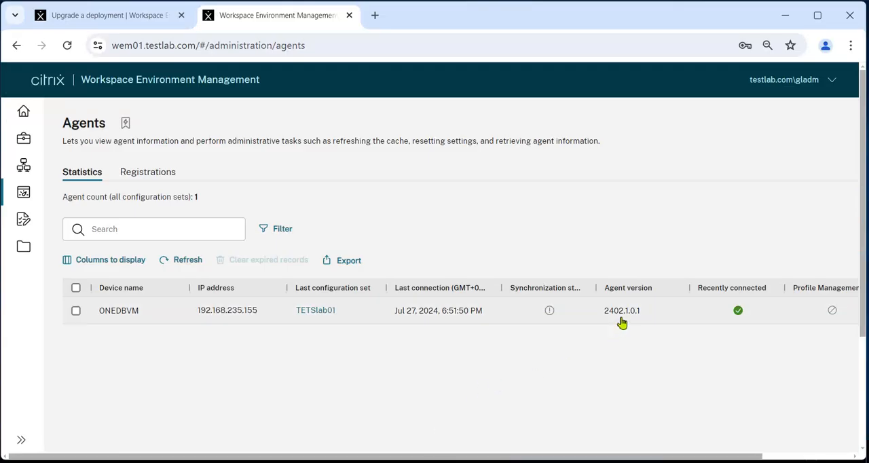
pyautogui.click(188, 263)
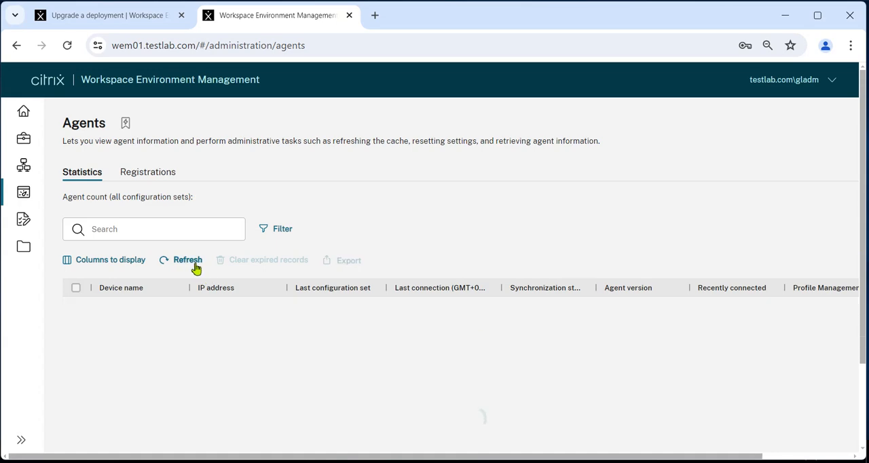
pyautogui.moveTo(521, 460); pyautogui.dragTo(305, 403)
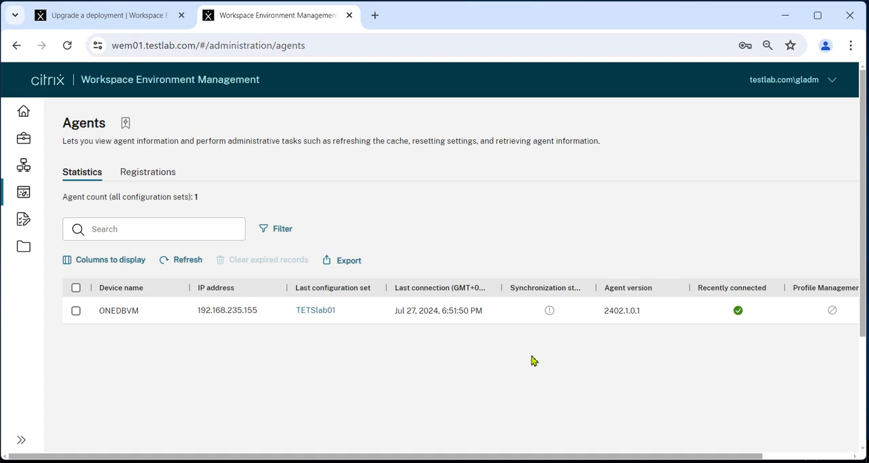
# Step: Select the ONEDBVM agent, send it a Refresh cache notification, and close the notification dialog
pyautogui.click(77, 311)
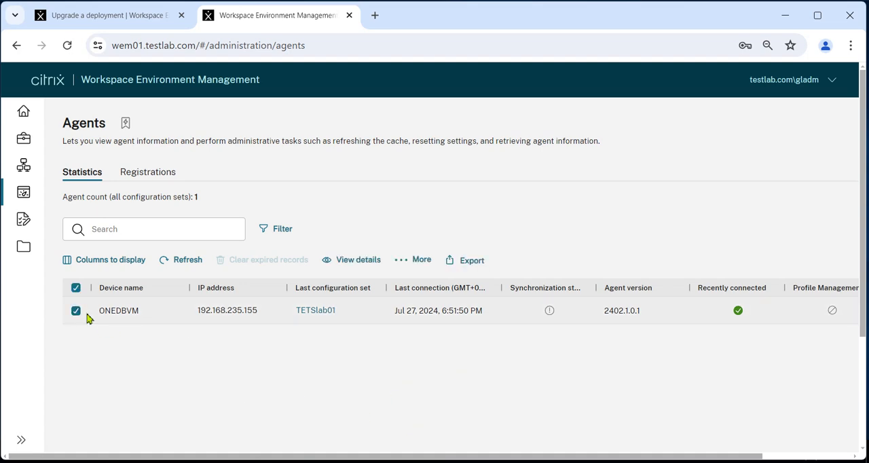
pyautogui.click(419, 264)
pyautogui.moveTo(443, 91)
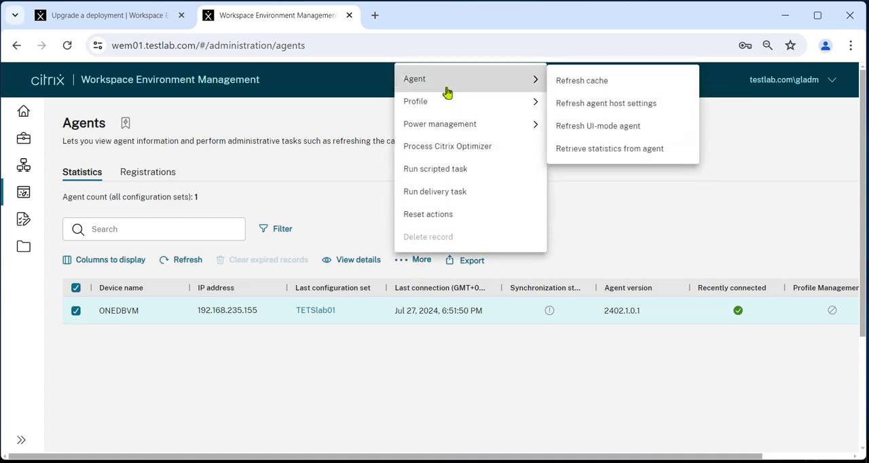
pyautogui.click(562, 82)
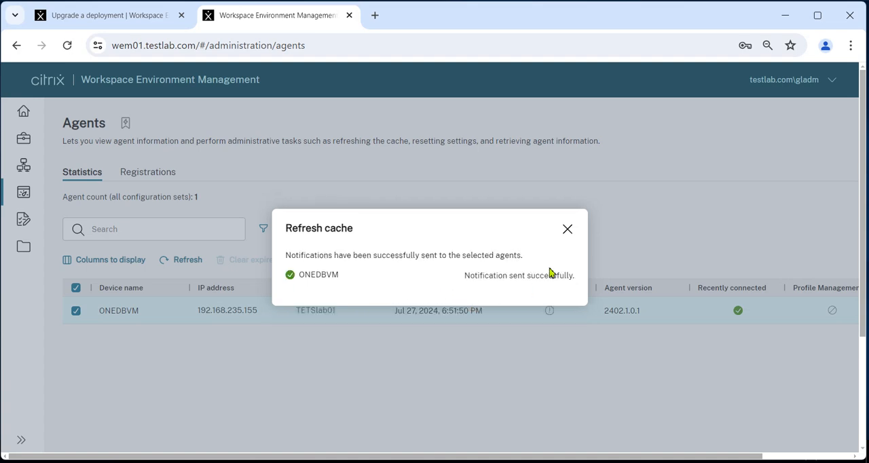
pyautogui.click(568, 224)
# Step: Send a Refresh agent host settings notification to the ONEDBVM agent
pyautogui.click(418, 262)
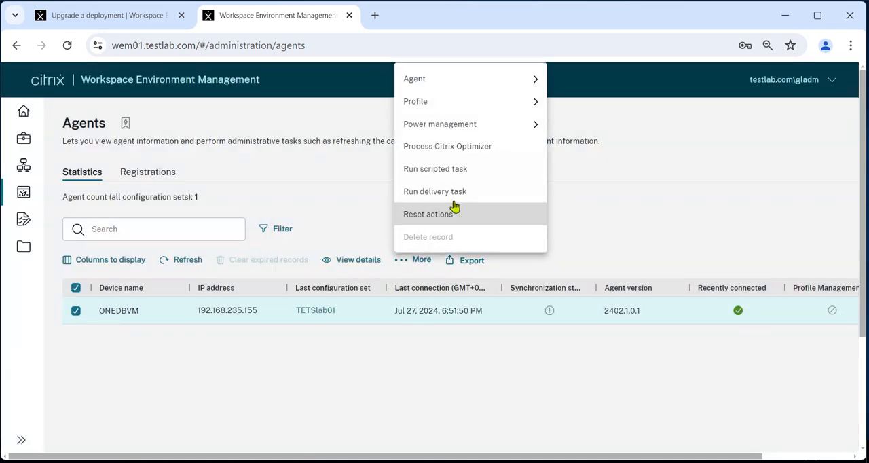
pyautogui.moveTo(468, 76)
pyautogui.click(601, 105)
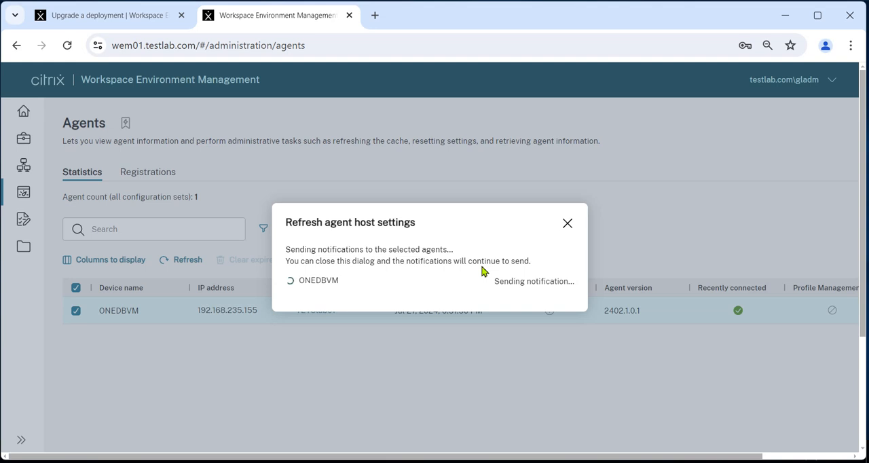
# Step: Close the Refresh agent host settings dialog and check the ONEDBVM agent's synchronization state in the Agents list
pyautogui.click(567, 223)
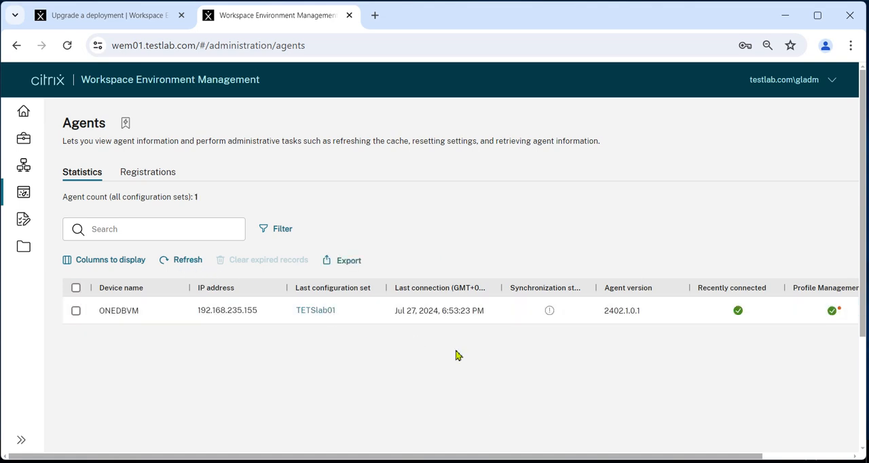
pyautogui.moveTo(606, 459)
pyautogui.mouseDown()
pyautogui.moveTo(650, 458)
pyautogui.moveTo(606, 457)
pyautogui.mouseUp()
pyautogui.moveTo(554, 319)
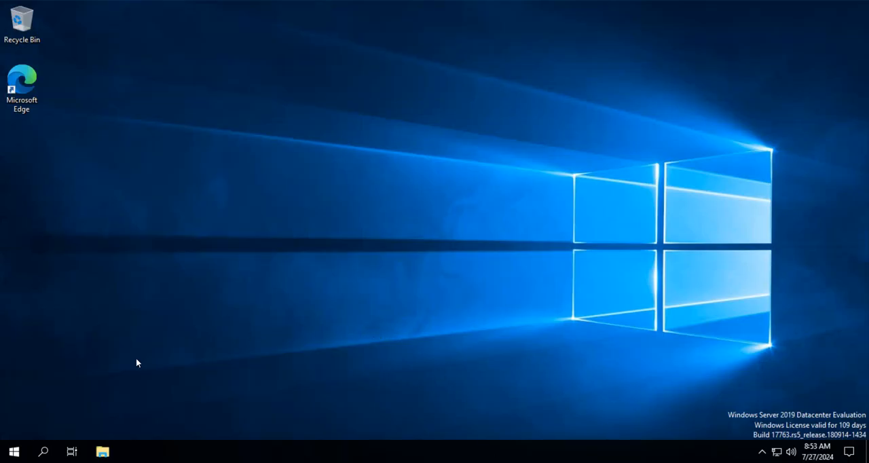
# Step: Switch to the ONEDBVM server desktop, open Control Panel to inspect its available items, and close it
pyautogui.click(13, 452)
pyautogui.click(360, 207)
pyautogui.click(774, 57)
# Step: Sign out of the current Windows session on the ONEDBVM server
pyautogui.click(13, 451)
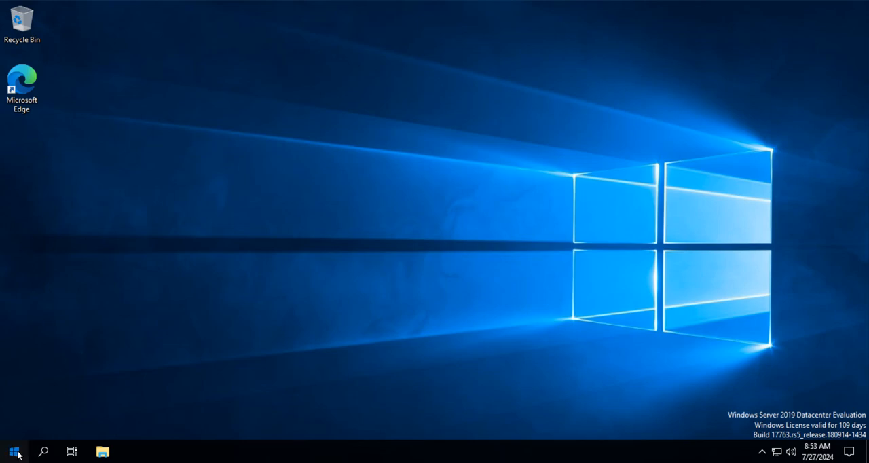
pyautogui.click(15, 311)
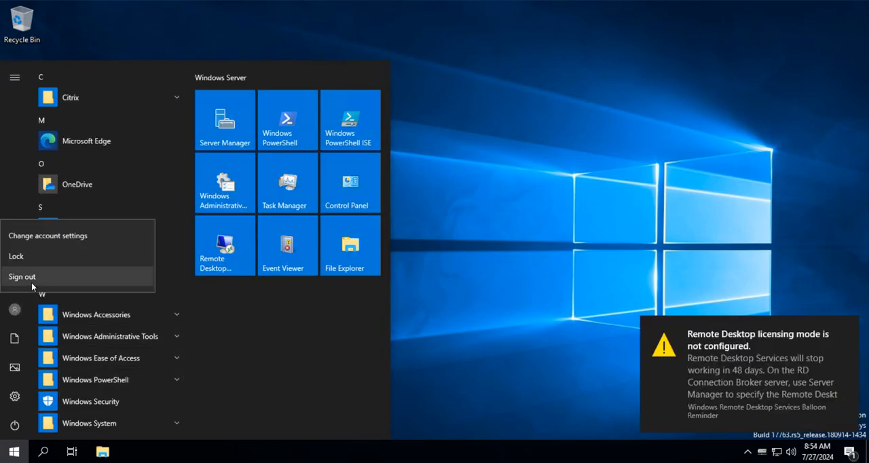
pyautogui.click(27, 280)
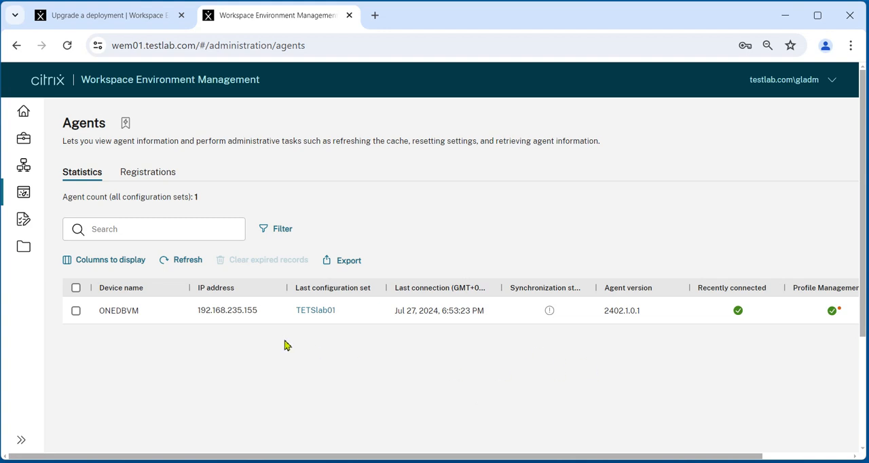
# Step: Return to the Agents page in Chrome and refresh the list to recheck ONEDBVM's synchronization state
pyautogui.click(183, 265)
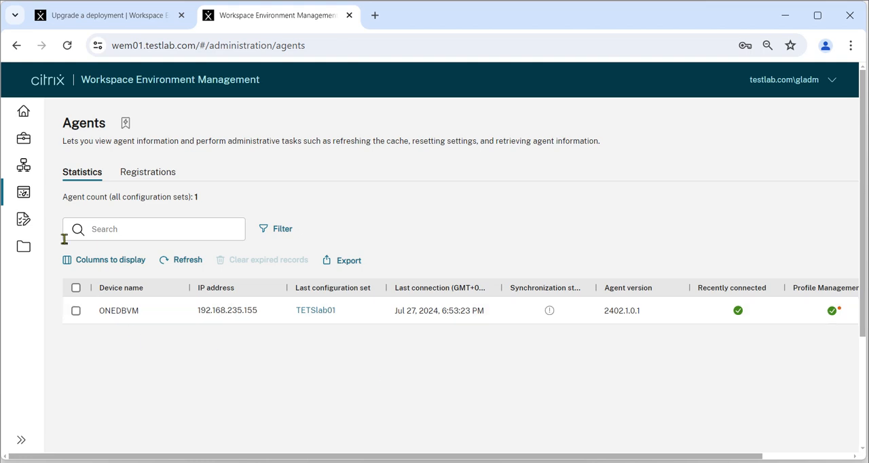
pyautogui.click(187, 261)
# Step: Log on to Citrix Gateway in a new browser tab as testlab.com\user01 with the saved account password, and launch the Migrated_ONEdbVM desktop
pyautogui.click(374, 16)
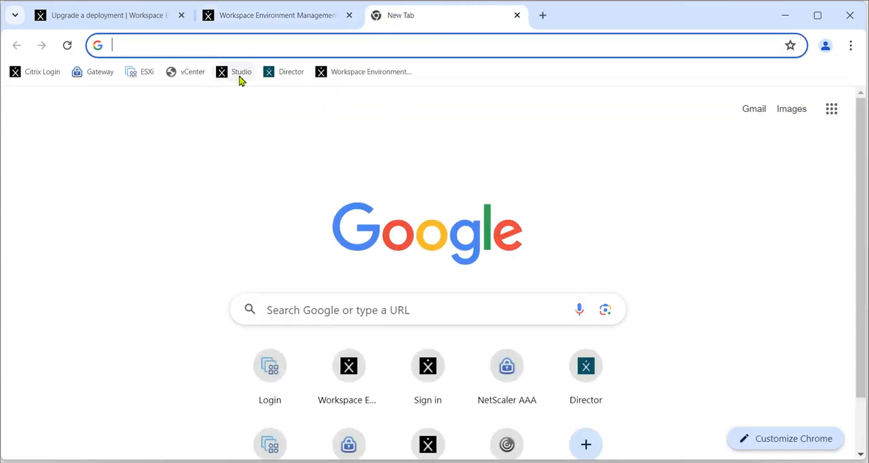
pyautogui.click(92, 77)
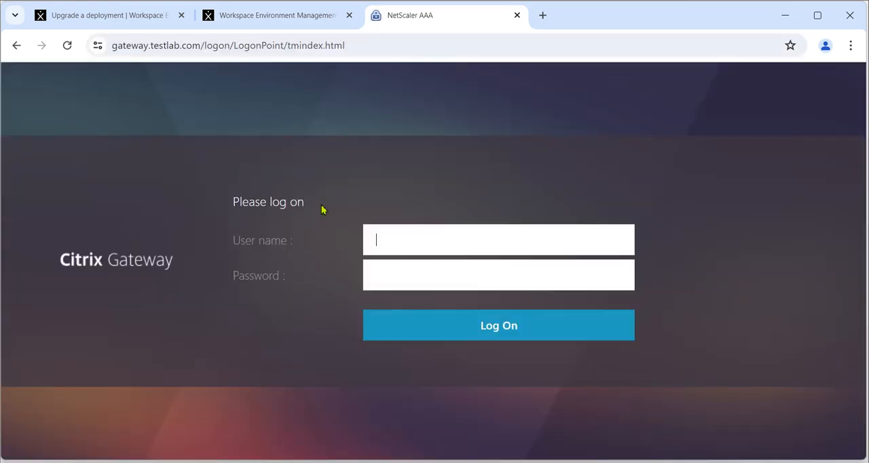
pyautogui.click(469, 248)
pyautogui.moveTo(439, 241); pyautogui.dragTo(478, 245)
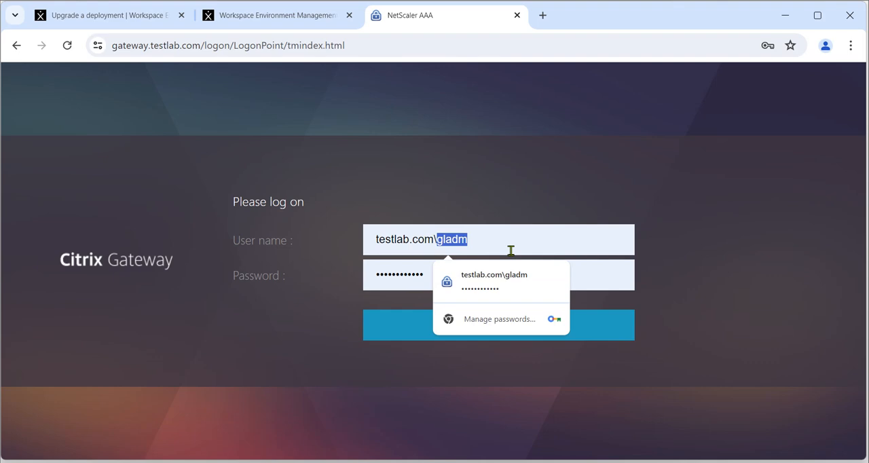
pyautogui.write('user01')
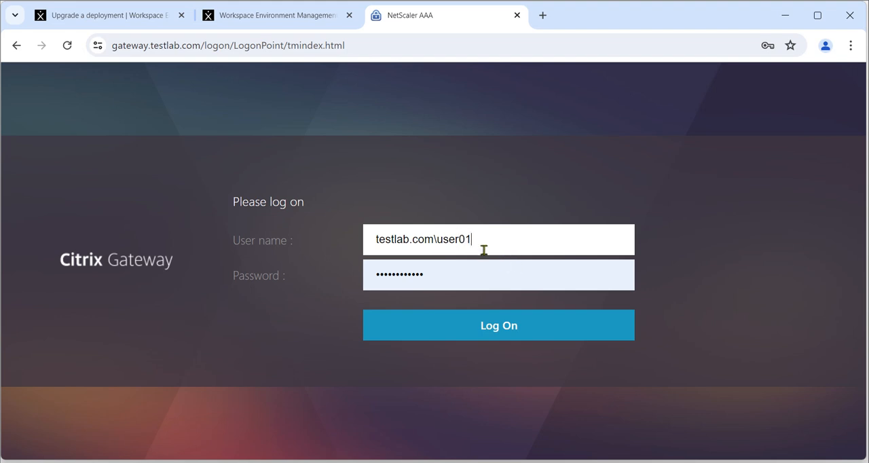
pyautogui.click(489, 325)
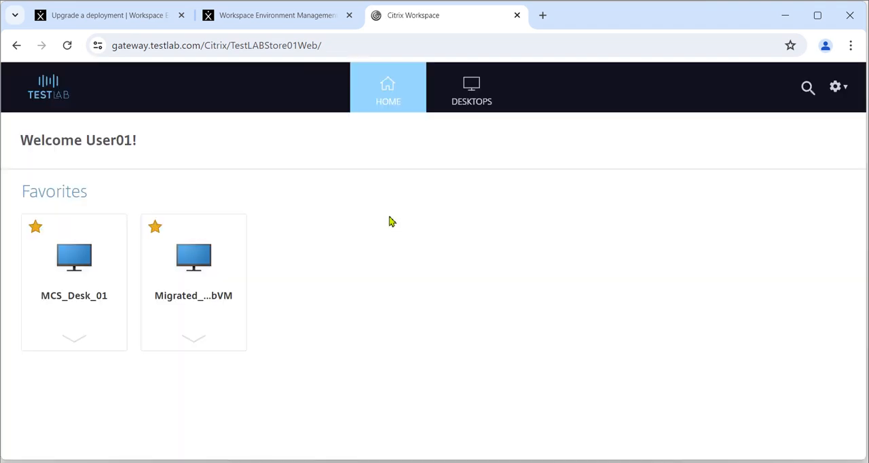
pyautogui.click(202, 261)
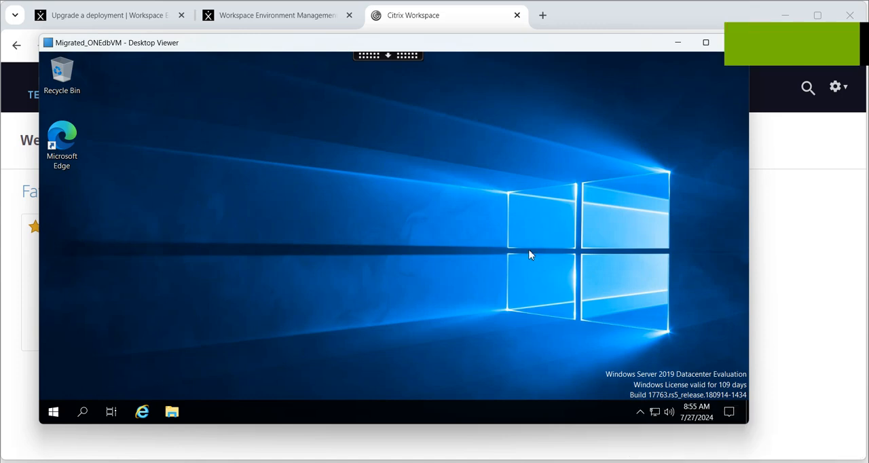
# Step: Check the Citrix Workspace Environment Management Agent's version in its About window within the Migrated_ONEdbVM session, and close the window
pyautogui.click(640, 412)
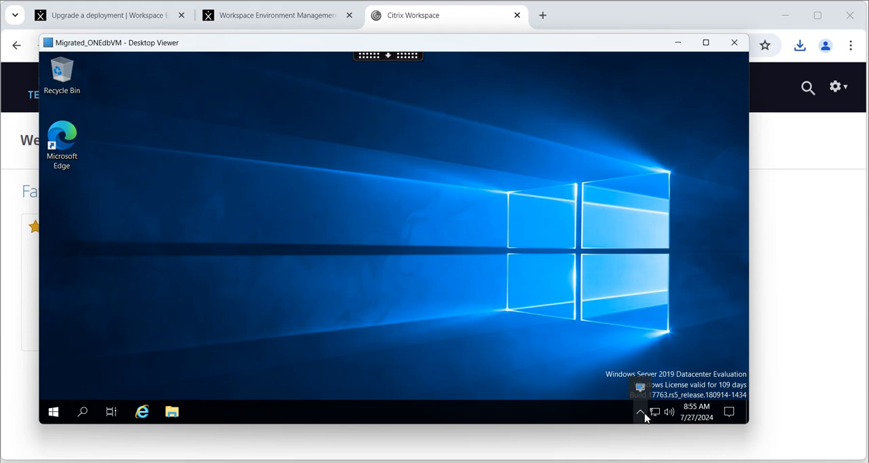
pyautogui.rightClick(639, 389)
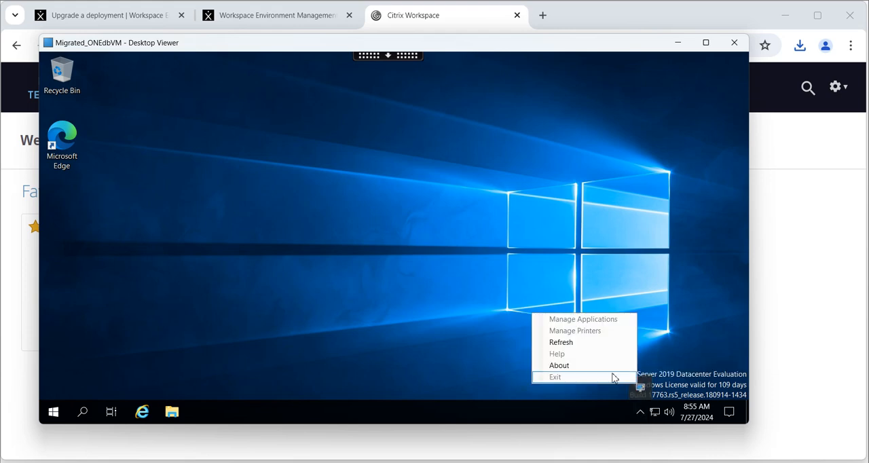
pyautogui.click(573, 365)
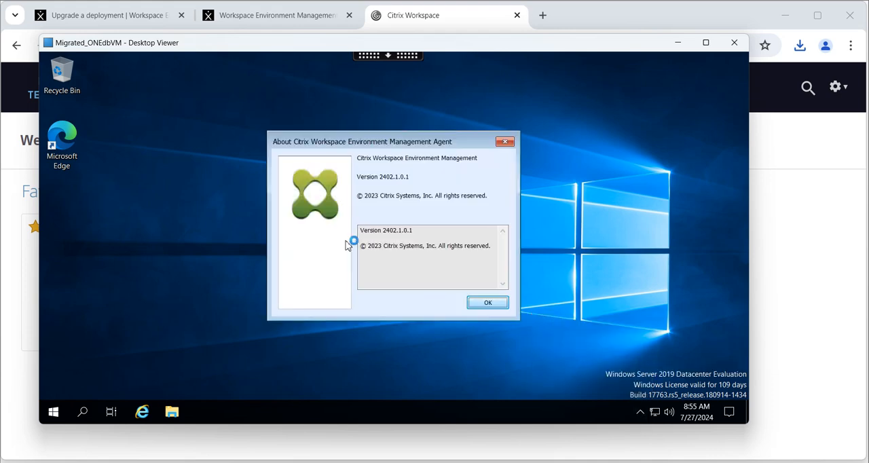
pyautogui.click(505, 141)
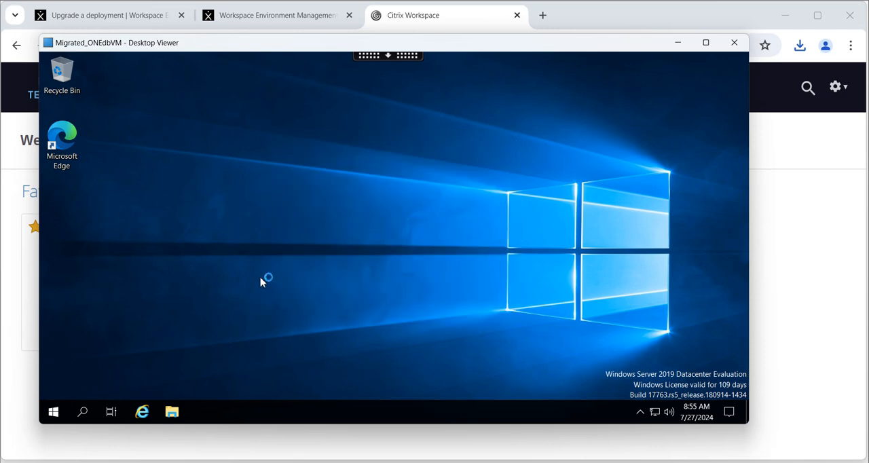
# Step: Open Control Panel in the Migrated_ONEdbVM session to check which items the user can access, and close it
pyautogui.click(64, 412)
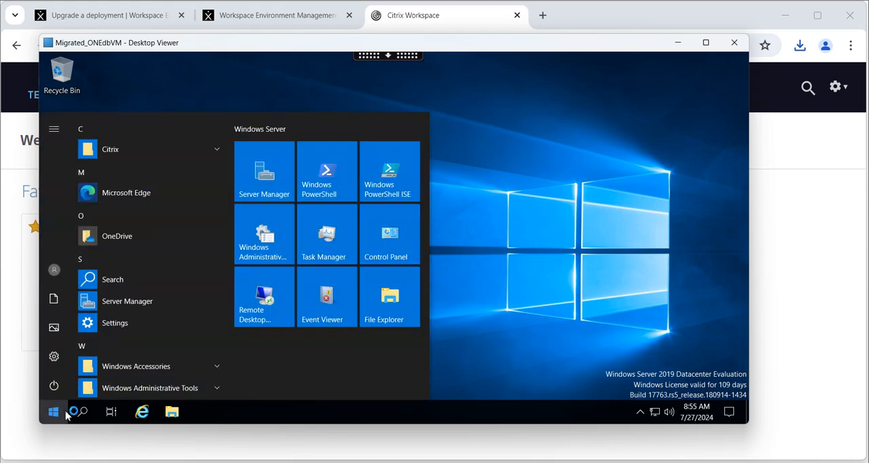
pyautogui.click(390, 234)
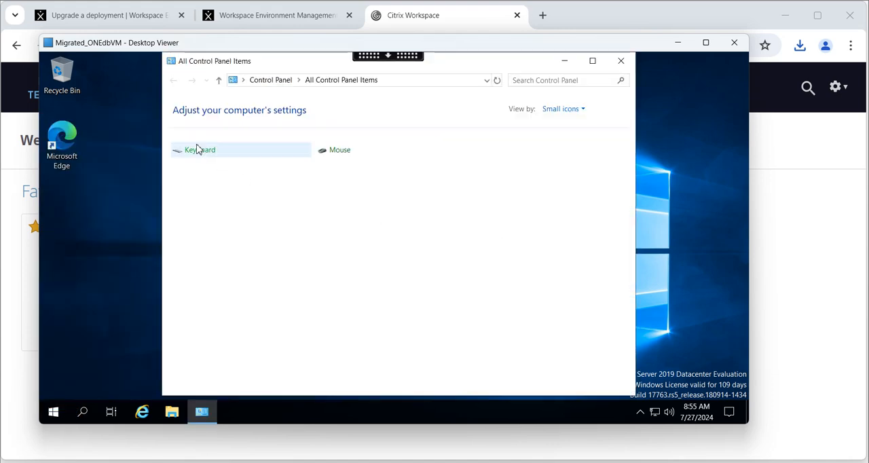
pyautogui.click(621, 63)
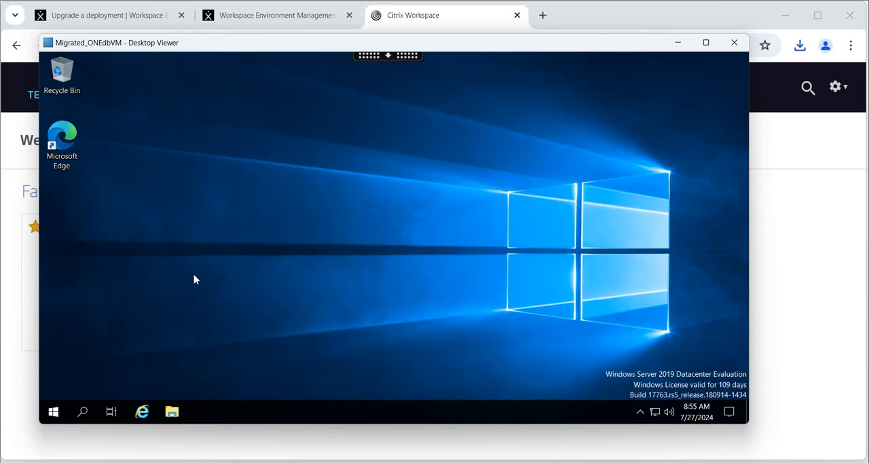